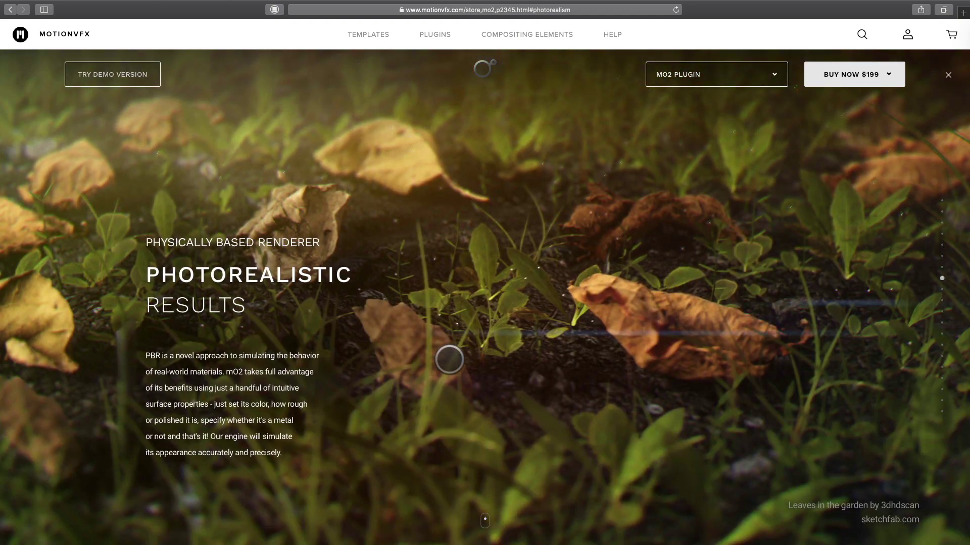
Step: Scroll through the mO2 product page's feature sections, then return to the full-screen Final Cut Pro project
{"action": "scroll", "coordinate": [449, 360], "scroll_direction": "down", "scroll_amount": 3}
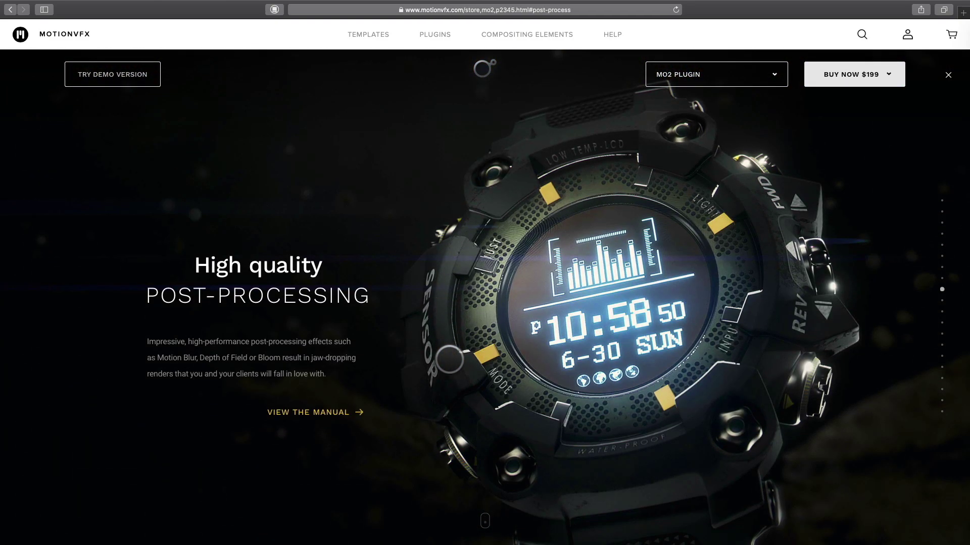
{"action": "scroll", "coordinate": [448, 359], "scroll_direction": "down", "scroll_amount": 3}
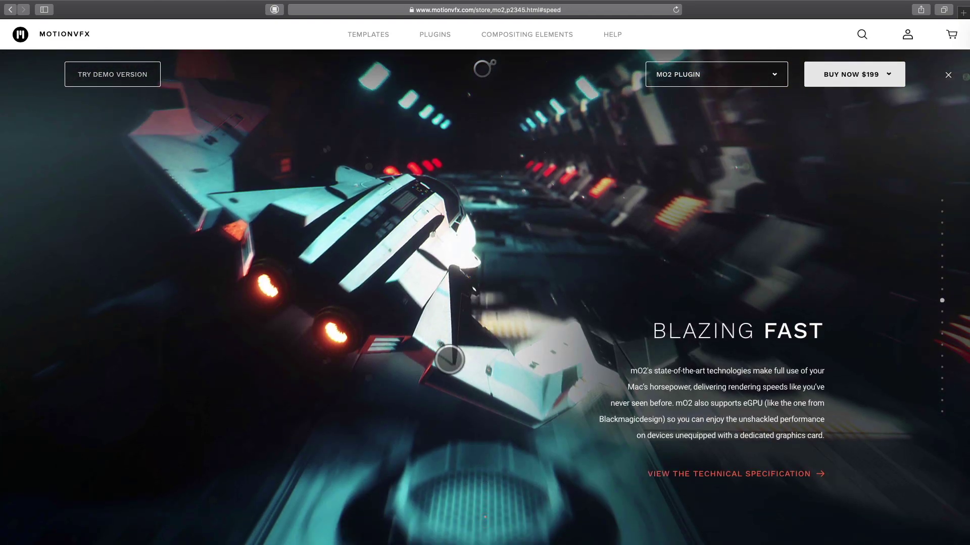
{"action": "scroll", "coordinate": [448, 360], "scroll_direction": "down", "scroll_amount": 3}
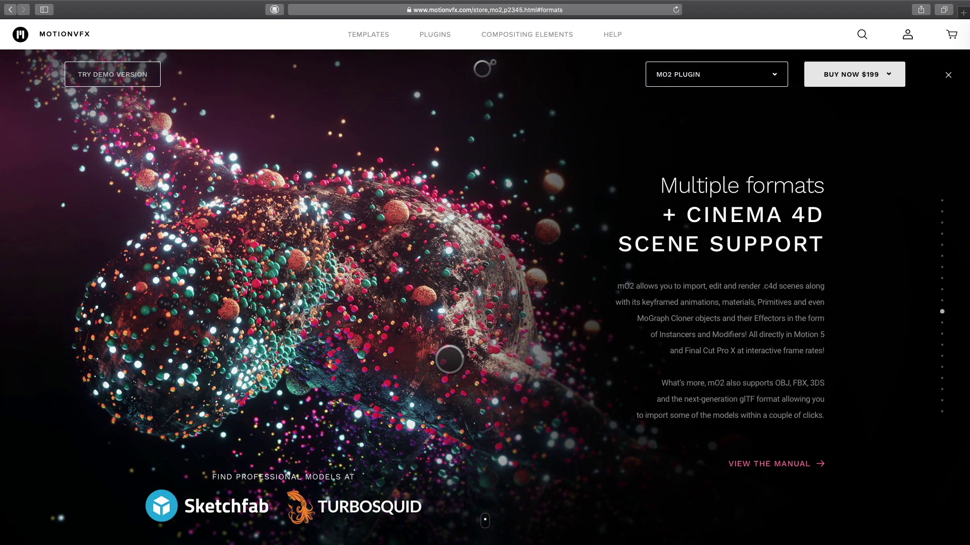
{"action": "scroll", "coordinate": [449, 359], "scroll_direction": "down", "scroll_amount": 3}
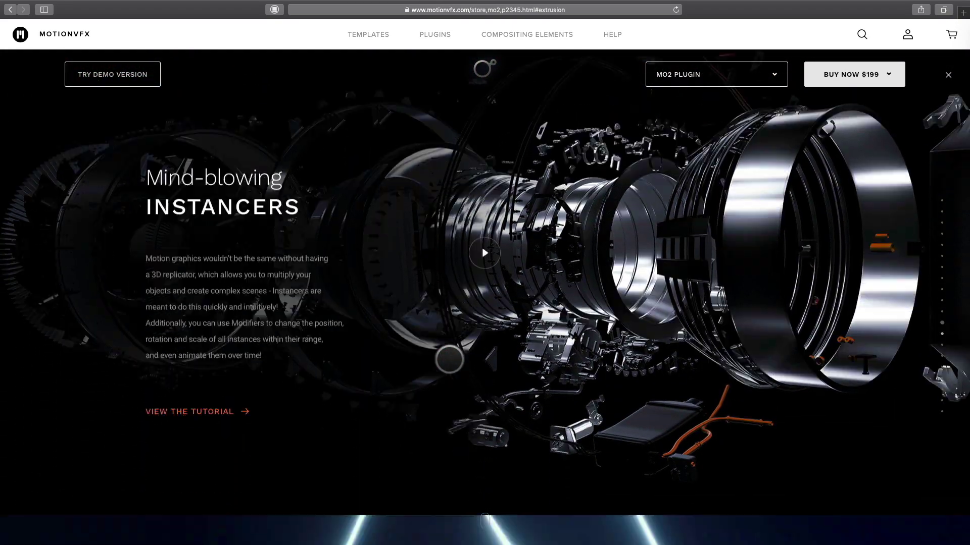
{"action": "scroll", "coordinate": [449, 359], "scroll_direction": "down", "scroll_amount": 3}
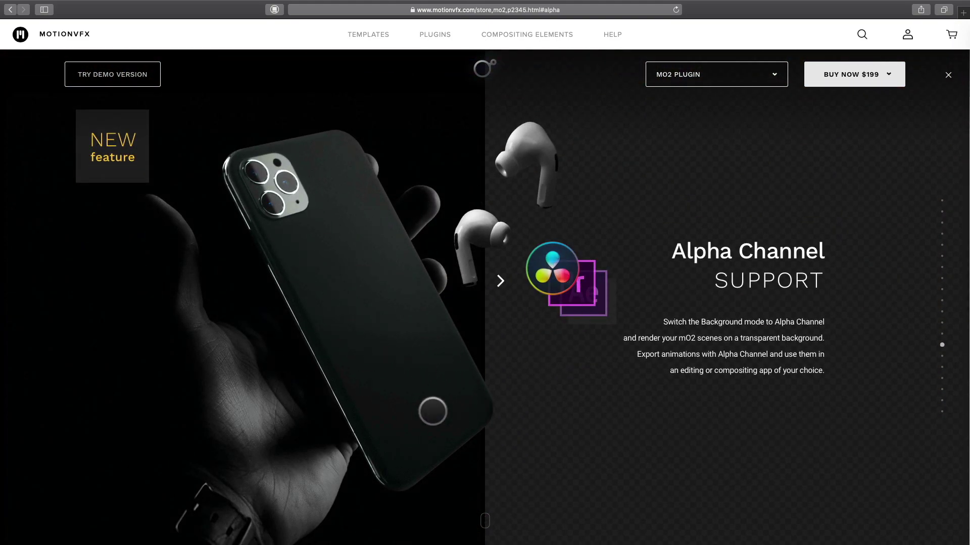
{"action": "key", "text": "ctrl+Left"}
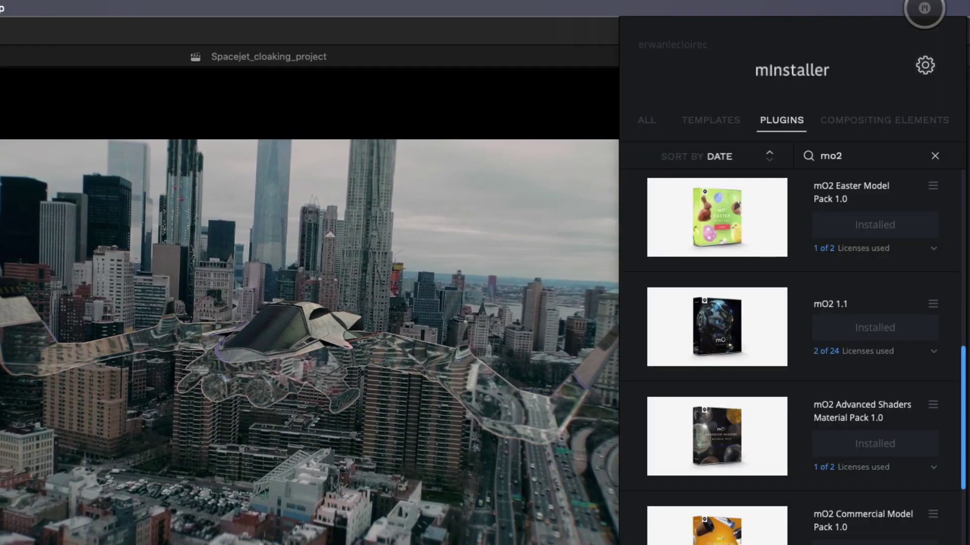
Step: Check the mInstaller options menu beside the mO2 plugin results, then close it
{"action": "left_click", "coordinate": [925, 66]}
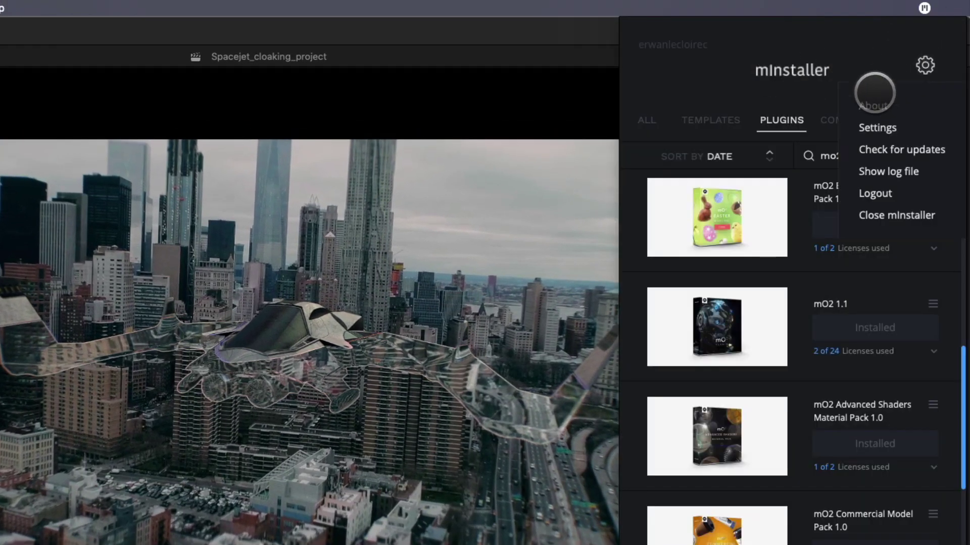
{"action": "left_click", "coordinate": [923, 64]}
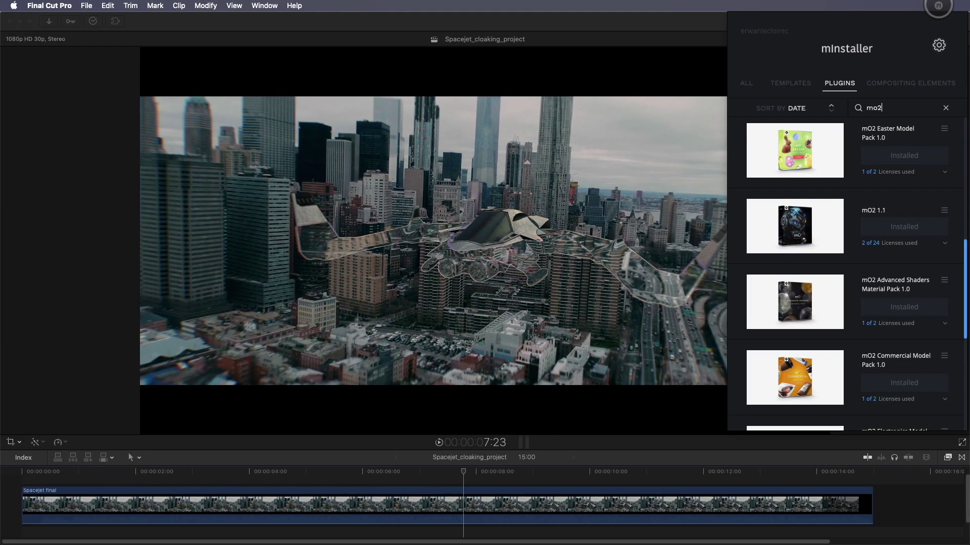
Step: Close mInstaller, delete the Spacejet final clip and place the city clip in the empty timeline
{"action": "left_click", "coordinate": [937, 6]}
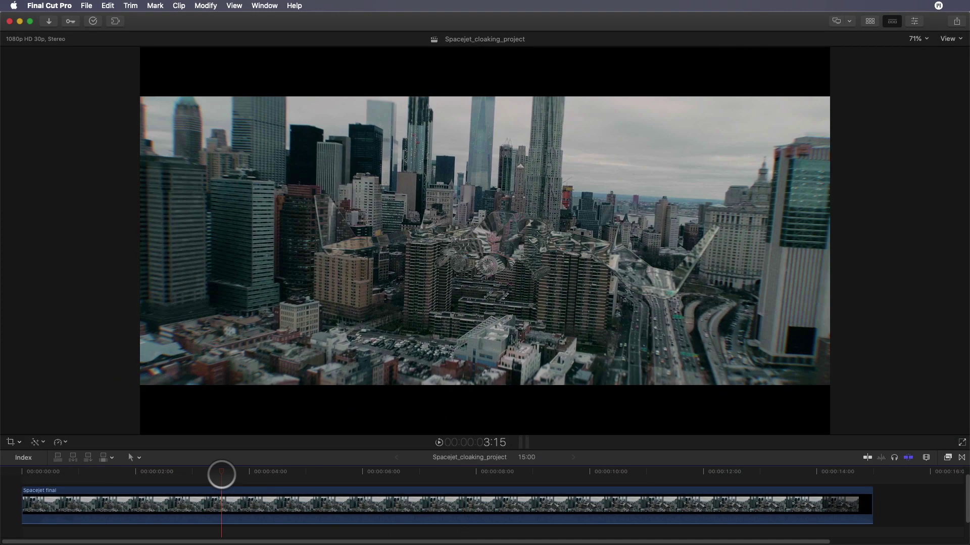
{"action": "key", "text": "Home"}
{"action": "left_click", "coordinate": [210, 491]}
{"action": "key", "text": "Delete"}
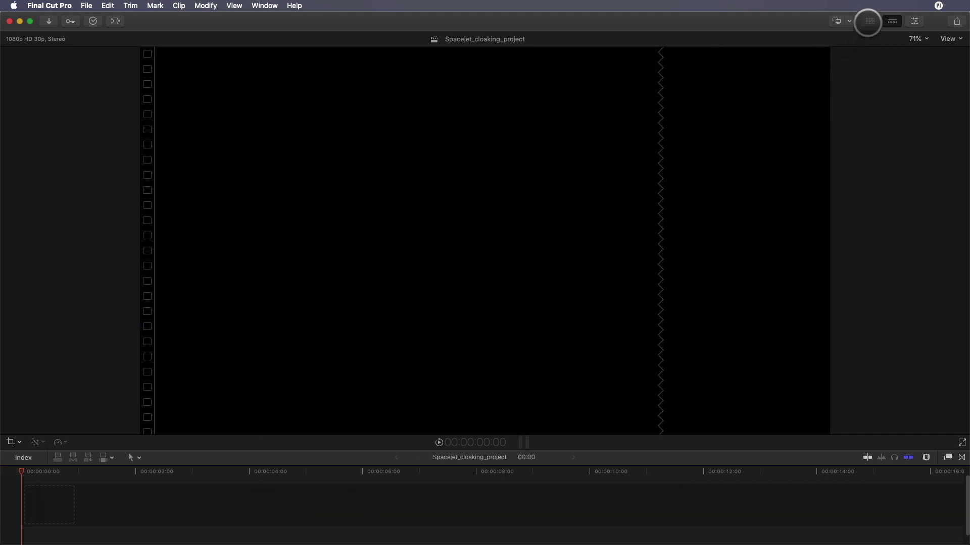
{"action": "left_click", "coordinate": [868, 22]}
{"action": "left_click_drag", "start_coordinate": [18, 115], "coordinate": [188, 499]}
{"action": "key", "text": "shift+z"}
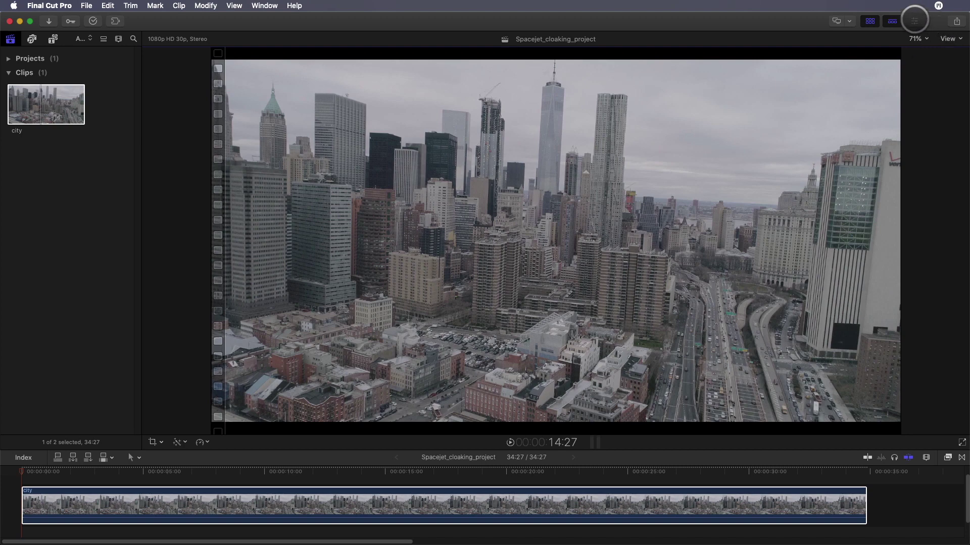
Step: Scale the city clip up to 107% in the Inspector
{"action": "left_click", "coordinate": [914, 20]}
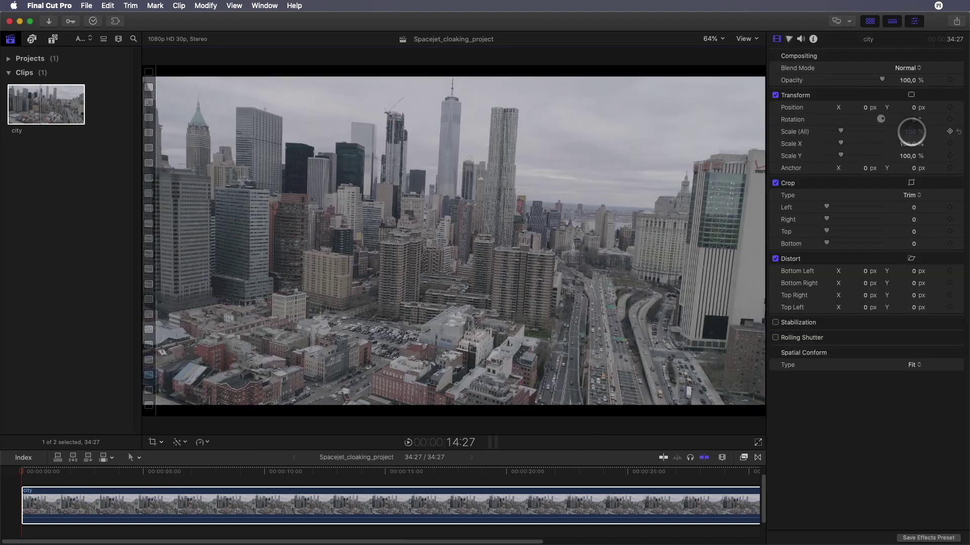
{"action": "left_click_drag", "start_coordinate": [912, 132], "coordinate": [915, 132]}
{"action": "left_click", "coordinate": [914, 21]}
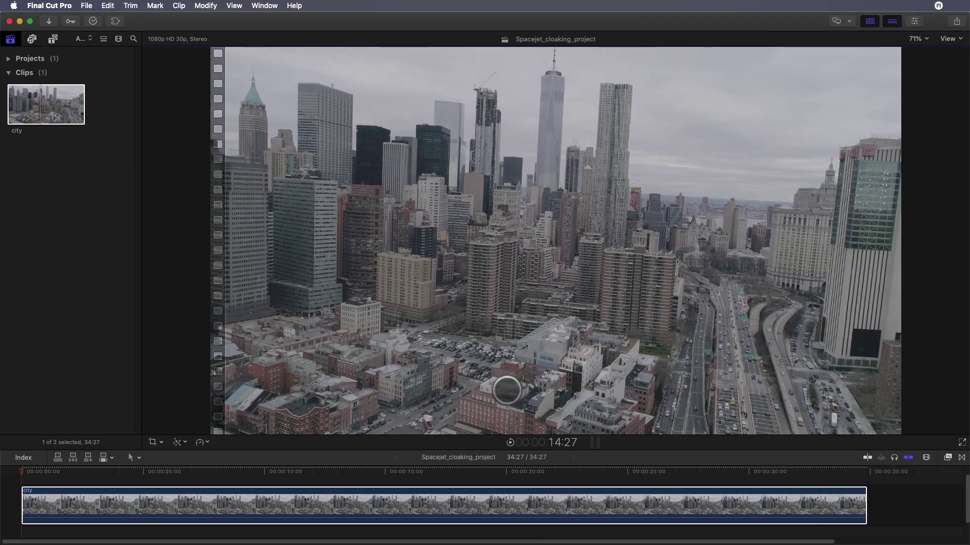
Step: Apply the mFilmLook effect from the Effects browser to the city clip
{"action": "left_click", "coordinate": [946, 458]}
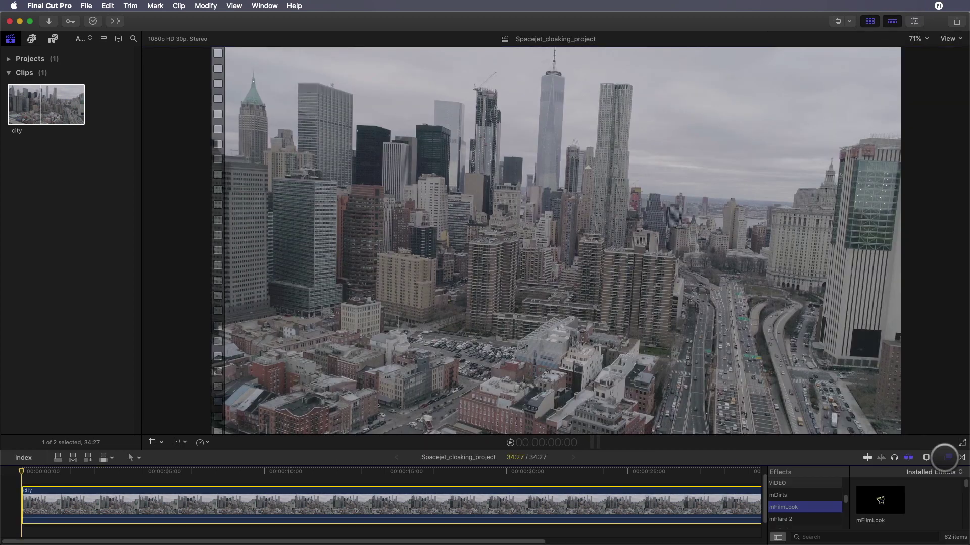
{"action": "left_click_drag", "start_coordinate": [672, 451], "coordinate": [668, 332]}
{"action": "scroll", "coordinate": [845, 437], "scroll_direction": "up", "scroll_amount": 3}
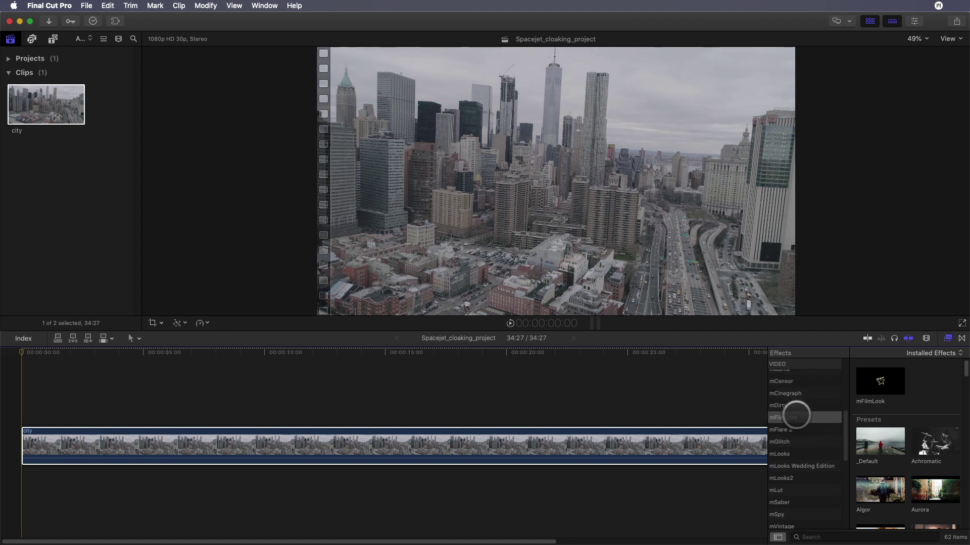
{"action": "left_click", "coordinate": [791, 489]}
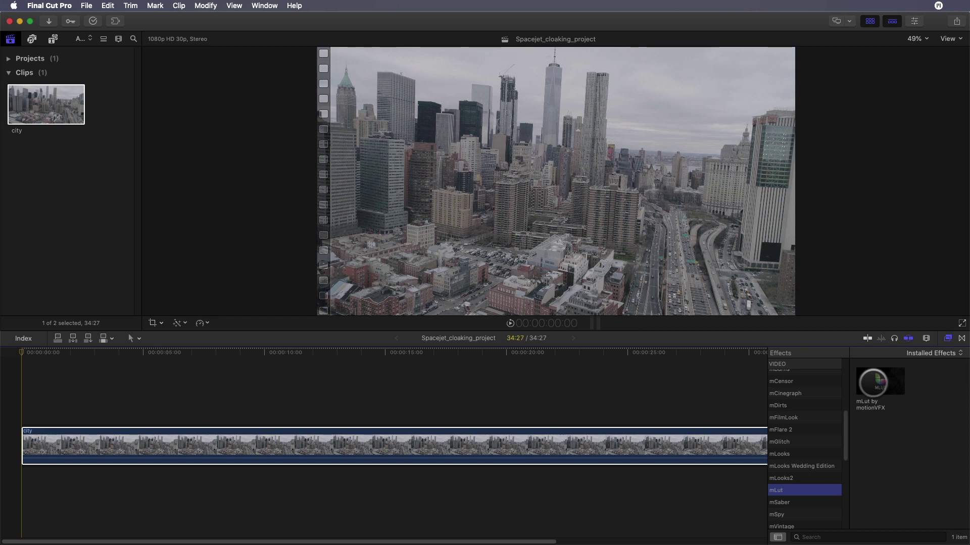
{"action": "left_click_drag", "start_coordinate": [872, 384], "coordinate": [790, 431]}
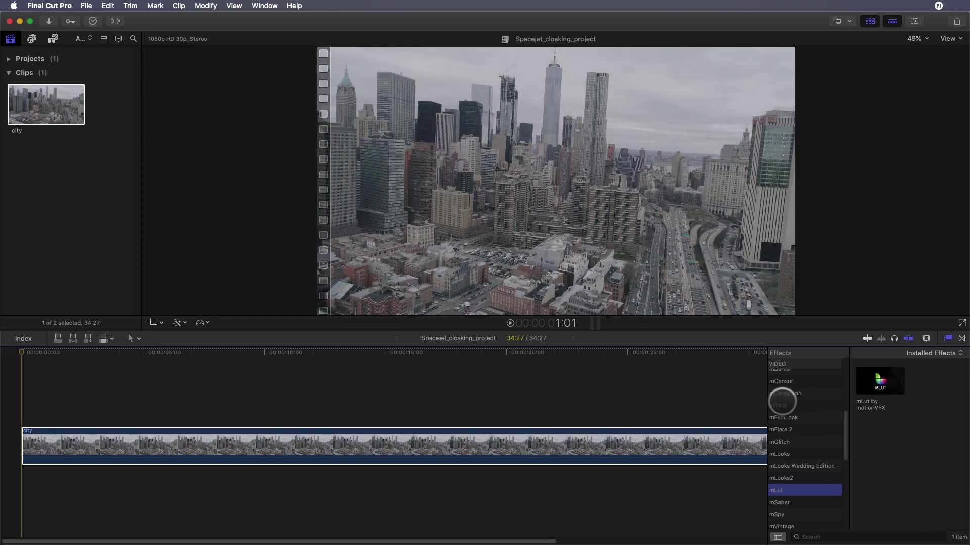
{"action": "left_click", "coordinate": [787, 418]}
{"action": "left_click_drag", "start_coordinate": [880, 381], "coordinate": [612, 450]}
{"action": "left_click", "coordinate": [948, 338]}
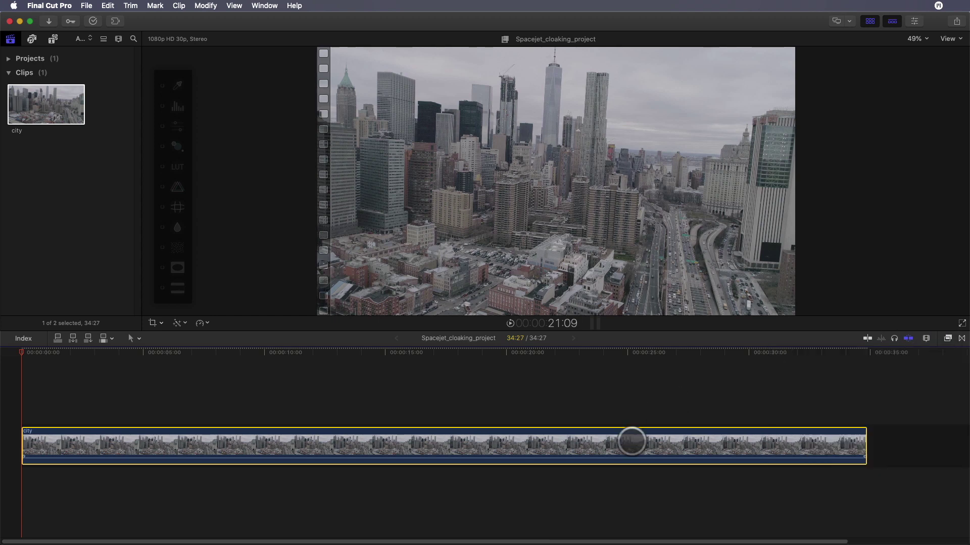
Step: Show the mFilmLook settings, dismiss the first-steps overlay and enable the LUT section
{"action": "left_click", "coordinate": [915, 22]}
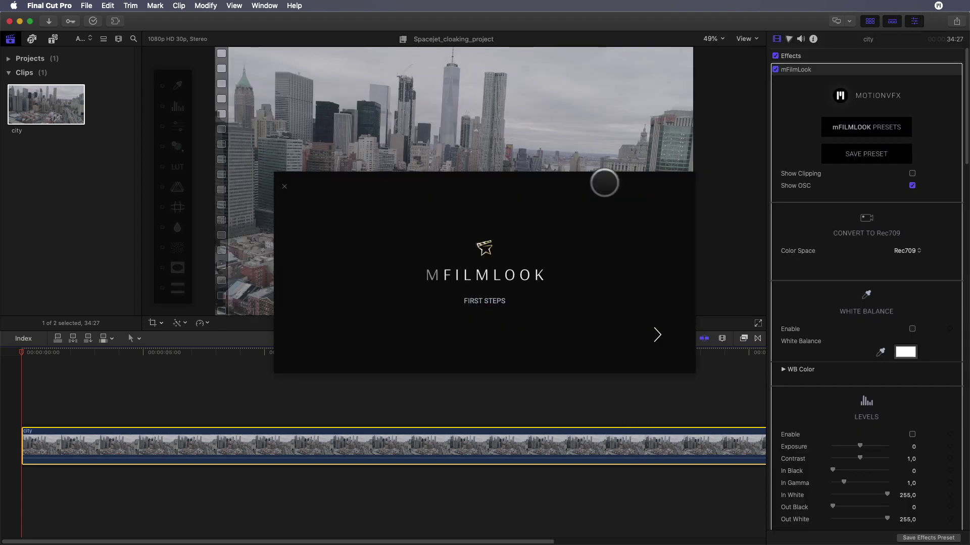
{"action": "left_click", "coordinate": [287, 184]}
{"action": "scroll", "coordinate": [866, 303], "scroll_direction": "down", "scroll_amount": 10}
{"action": "left_click", "coordinate": [177, 166]}
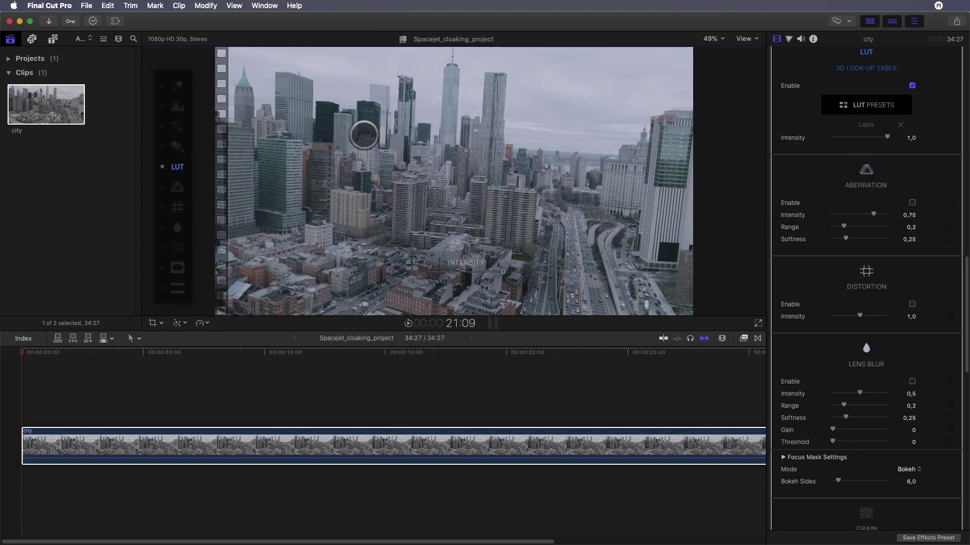
Step: Try several LUT presets and confirm Lapis as the clip's LUT
{"action": "left_click", "coordinate": [873, 105]}
{"action": "scroll", "coordinate": [808, 303], "scroll_direction": "down", "scroll_amount": 5}
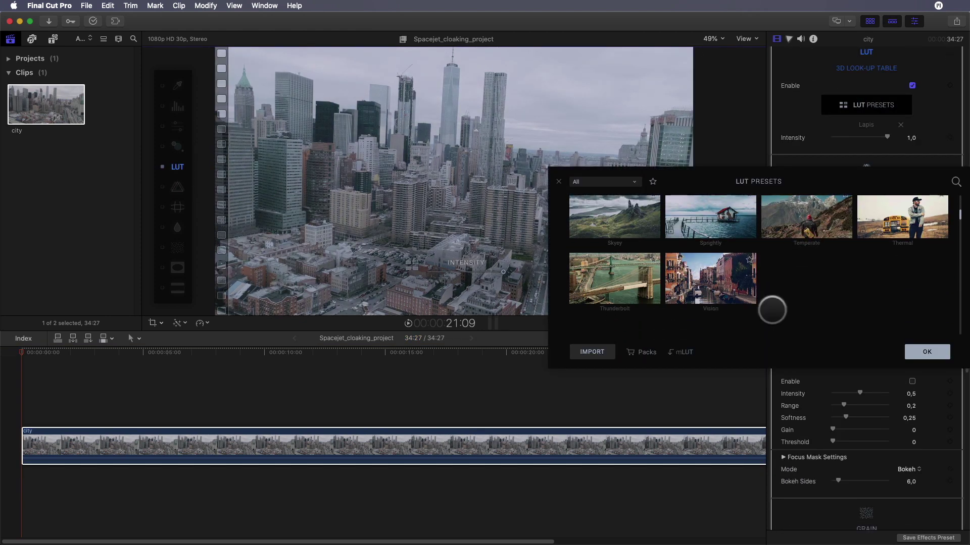
{"action": "left_click", "coordinate": [711, 235]}
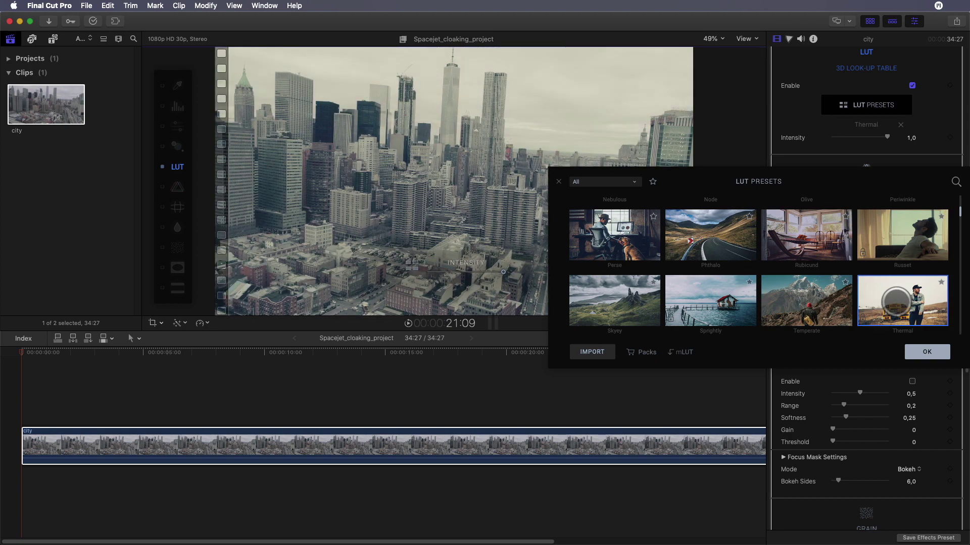
{"action": "left_click", "coordinate": [599, 233]}
{"action": "scroll", "coordinate": [660, 253], "scroll_direction": "up", "scroll_amount": 5}
{"action": "left_click", "coordinate": [796, 268]}
{"action": "scroll", "coordinate": [801, 270], "scroll_direction": "down", "scroll_amount": 3}
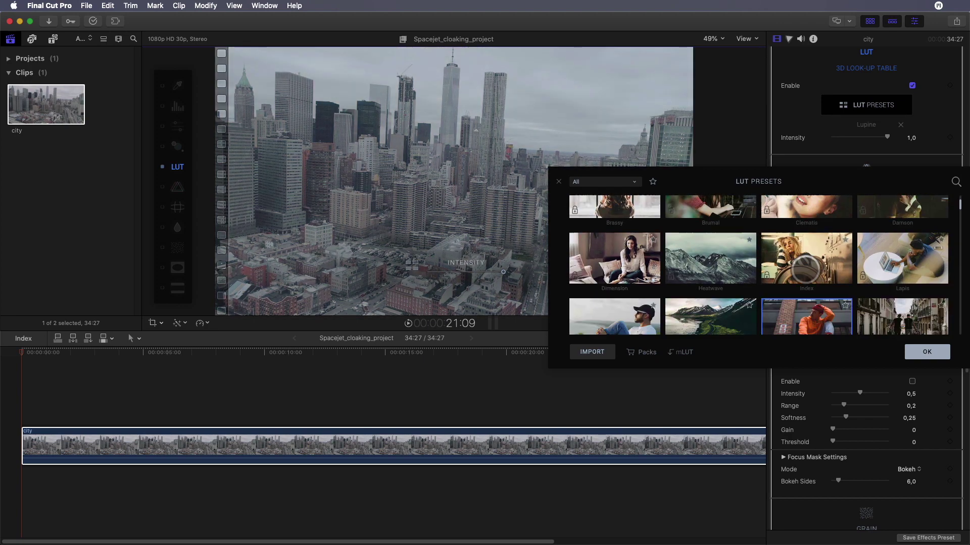
{"action": "scroll", "coordinate": [801, 271], "scroll_direction": "up", "scroll_amount": 3}
{"action": "left_click", "coordinate": [927, 352]}
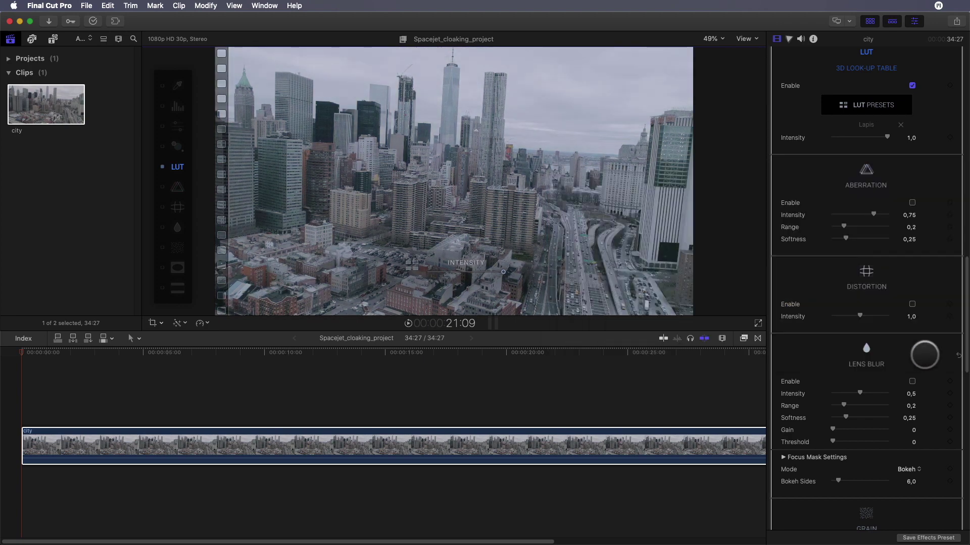
{"action": "left_click", "coordinate": [148, 374]}
{"action": "left_click", "coordinate": [10, 372]}
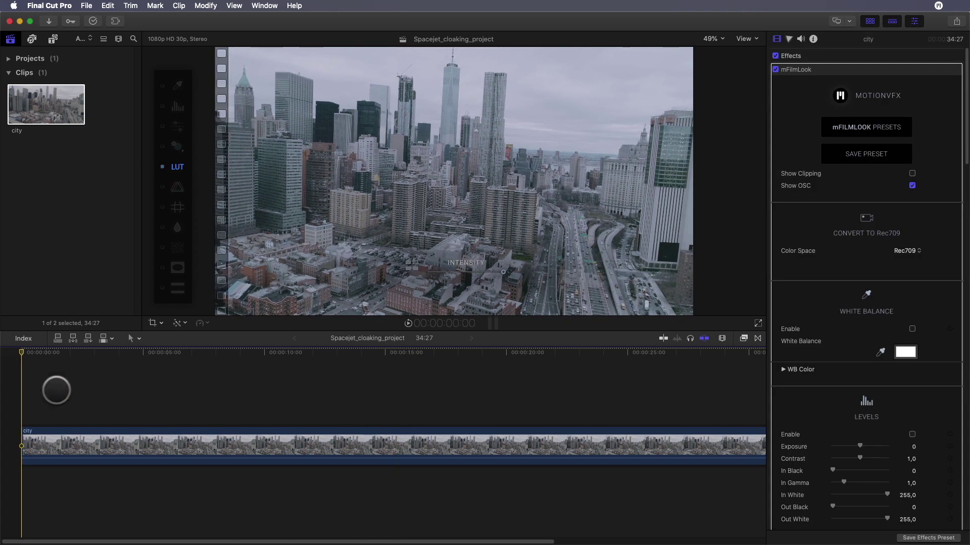
Step: Browse the mO2 and mO2 Expansions title collections in a widened Titles browser
{"action": "key", "text": "shift+z"}
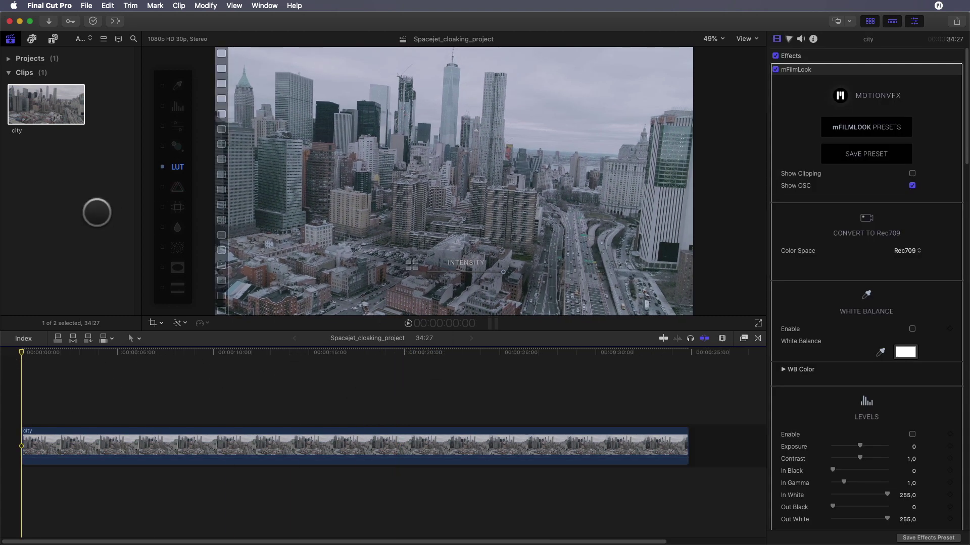
{"action": "left_click", "coordinate": [53, 39]}
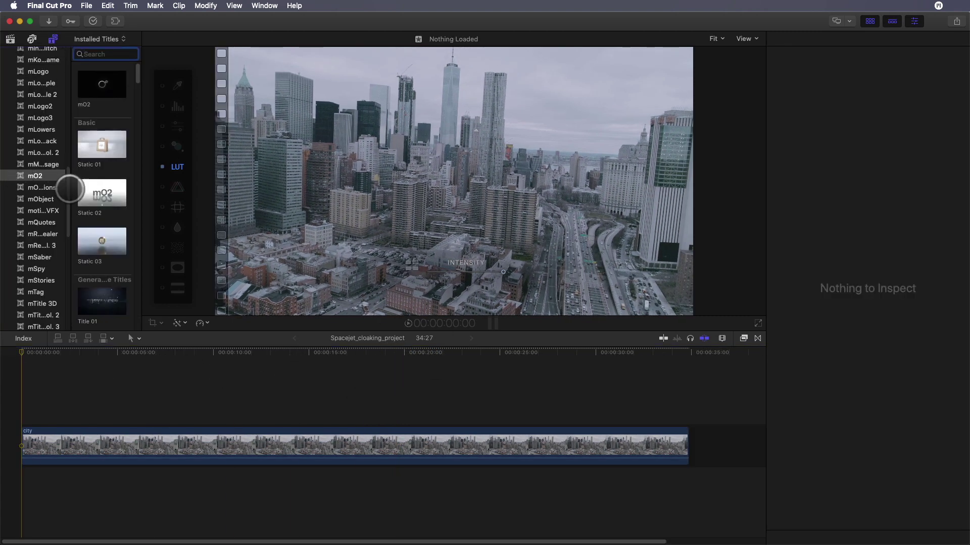
{"action": "left_click_drag", "start_coordinate": [141, 206], "coordinate": [223, 204]}
{"action": "left_click_drag", "start_coordinate": [68, 191], "coordinate": [104, 192]}
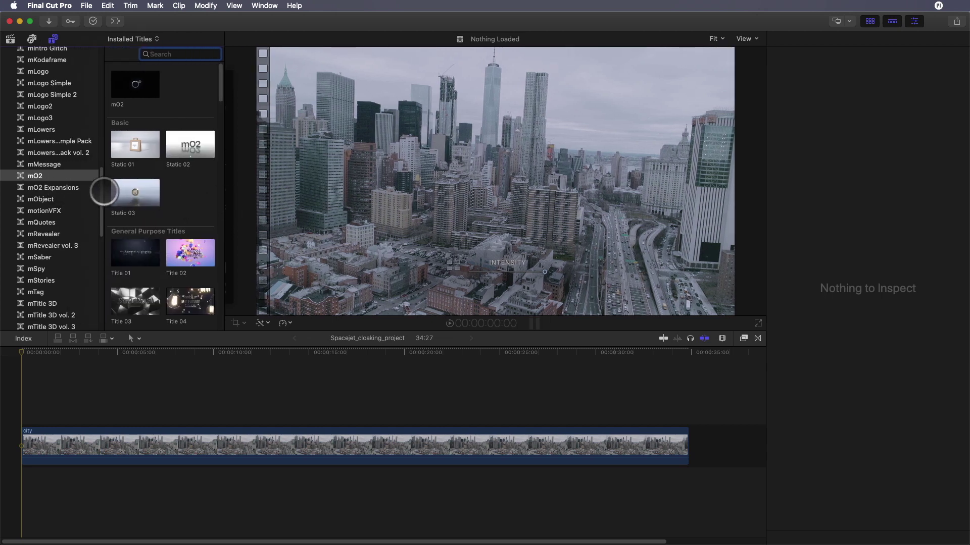
{"action": "scroll", "coordinate": [172, 246], "scroll_direction": "down", "scroll_amount": 5}
{"action": "scroll", "coordinate": [172, 246], "scroll_direction": "down", "scroll_amount": 10}
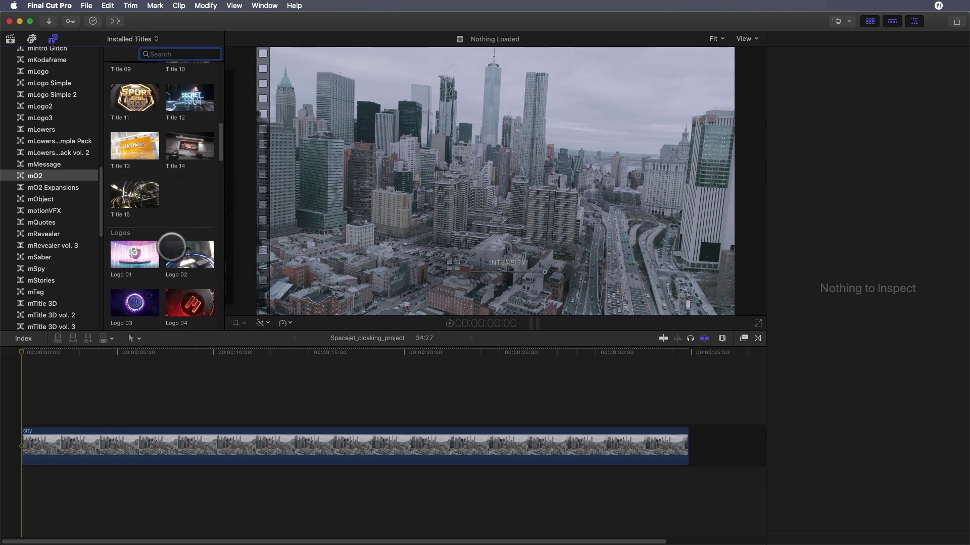
{"action": "scroll", "coordinate": [171, 246], "scroll_direction": "down", "scroll_amount": 4}
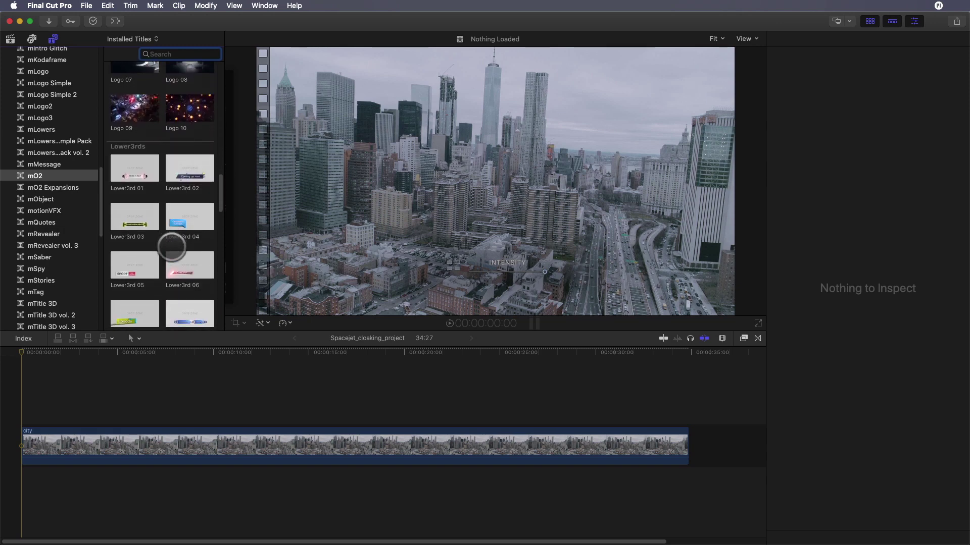
{"action": "scroll", "coordinate": [171, 247], "scroll_direction": "up", "scroll_amount": 10}
{"action": "scroll", "coordinate": [171, 248], "scroll_direction": "up", "scroll_amount": 10}
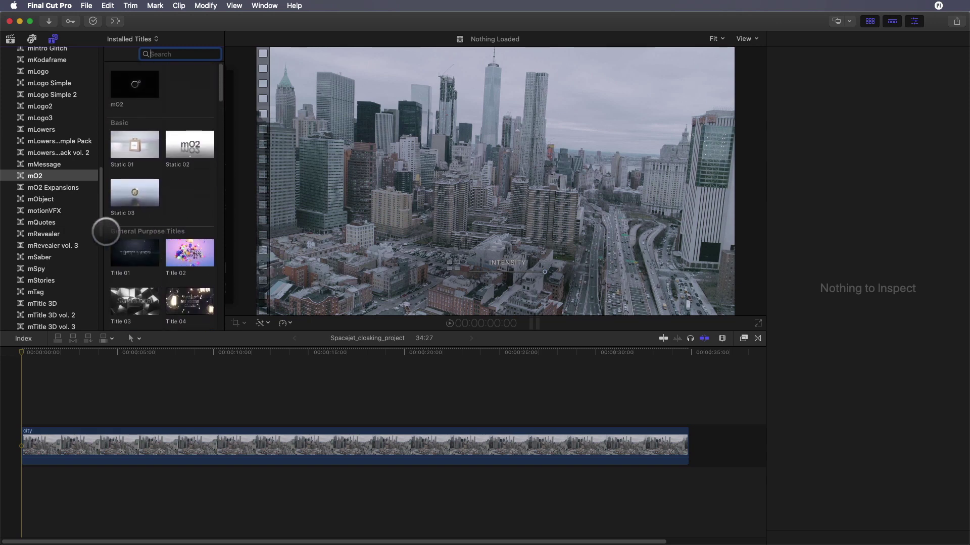
{"action": "left_click", "coordinate": [54, 188]}
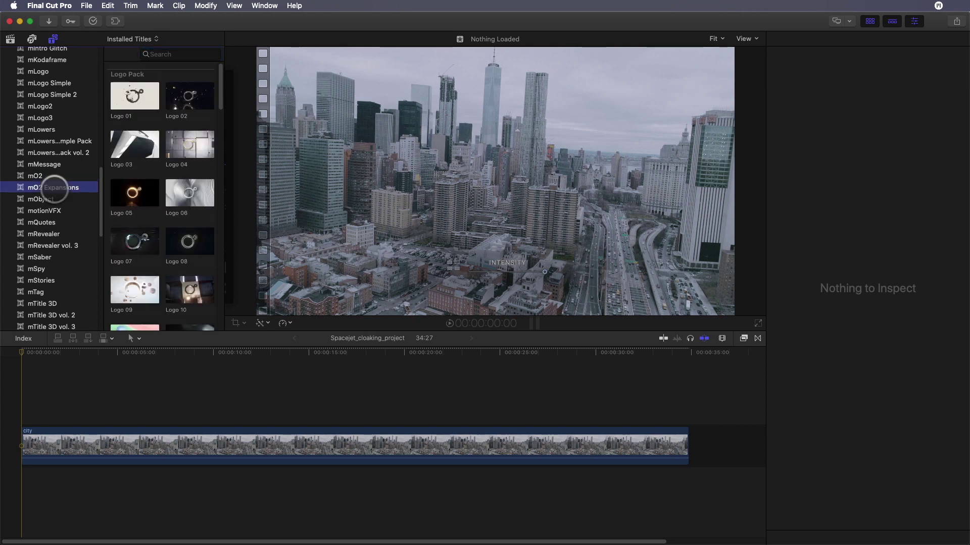
{"action": "scroll", "coordinate": [188, 240], "scroll_direction": "down", "scroll_amount": 7}
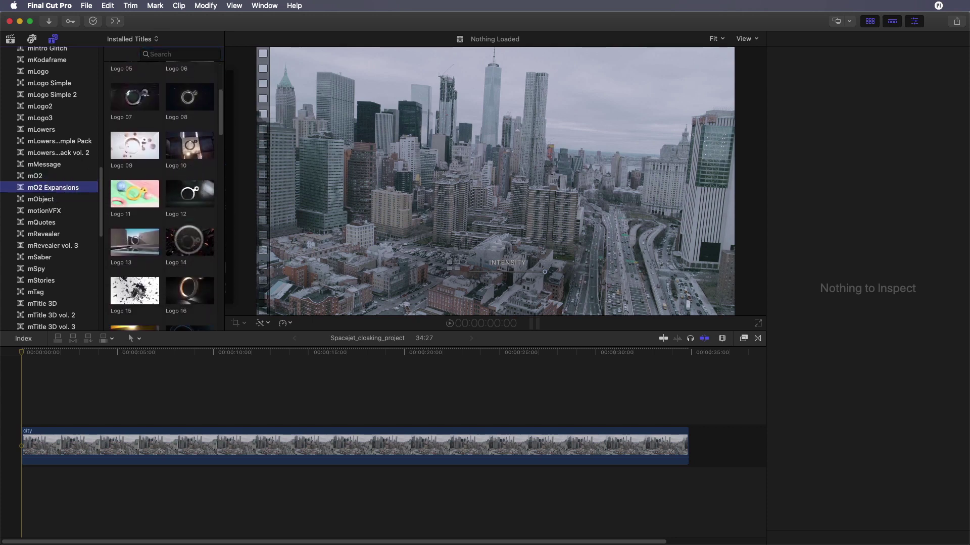
{"action": "scroll", "coordinate": [189, 240], "scroll_direction": "up", "scroll_amount": 7}
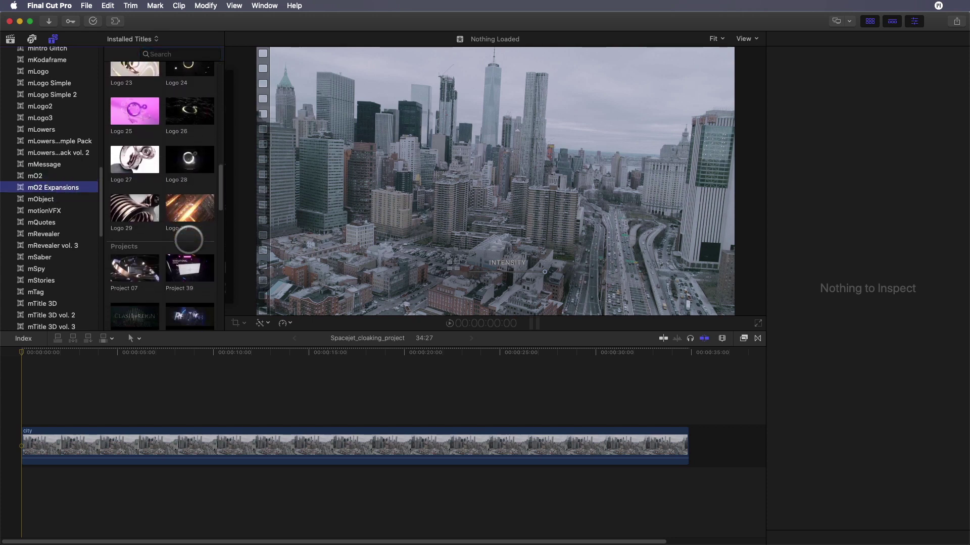
{"action": "left_click", "coordinate": [36, 176]}
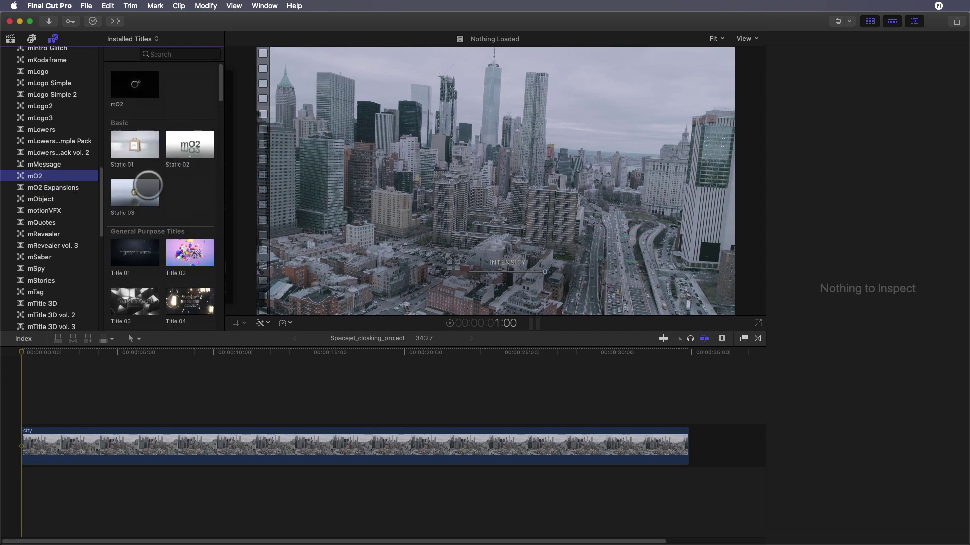
Step: Place the base mO2 title above the city clip and extend it to the clip's end
{"action": "left_click", "coordinate": [135, 84]}
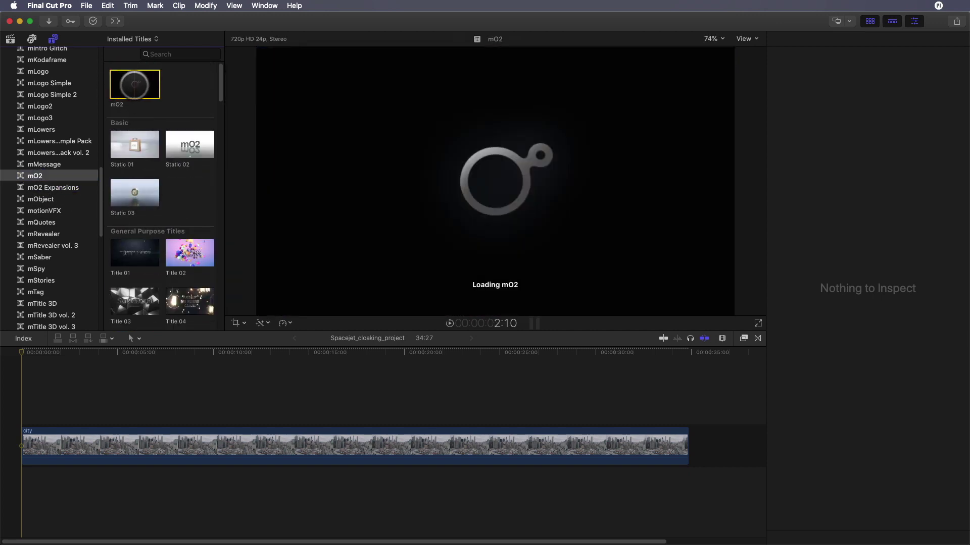
{"action": "left_click_drag", "start_coordinate": [135, 84], "coordinate": [22, 416]}
{"action": "left_click", "coordinate": [116, 419]}
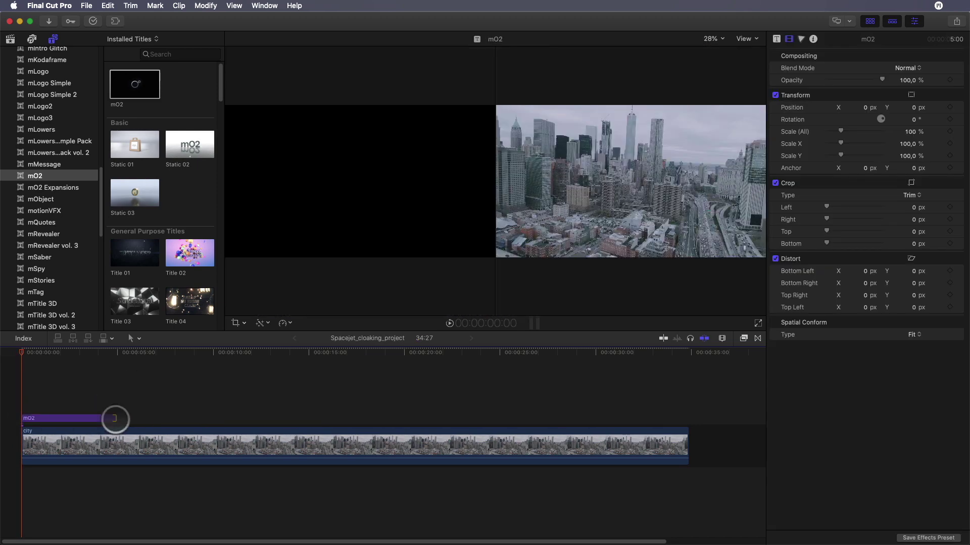
{"action": "left_click_drag", "start_coordinate": [116, 419], "coordinate": [686, 418]}
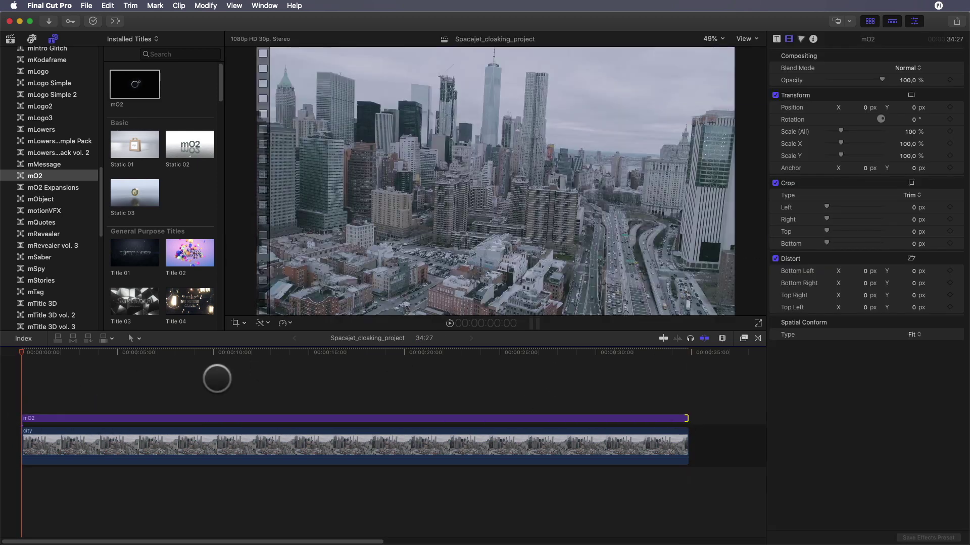
{"action": "left_click", "coordinate": [287, 377]}
{"action": "left_click", "coordinate": [870, 20]}
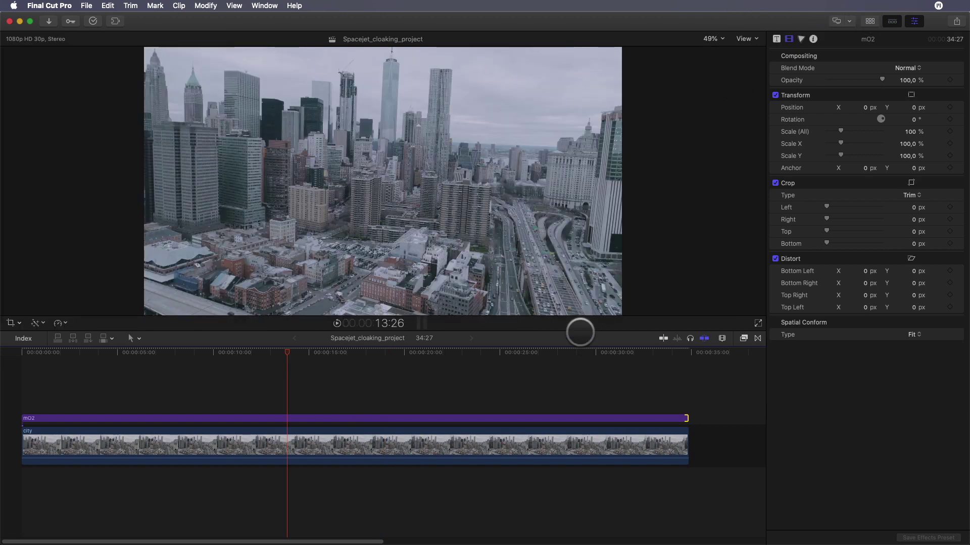
{"action": "left_click_drag", "start_coordinate": [580, 332], "coordinate": [598, 411]}
Step: Select the mO2 title and bring up the Title inspector's ADD list
{"action": "left_click", "coordinate": [325, 460]}
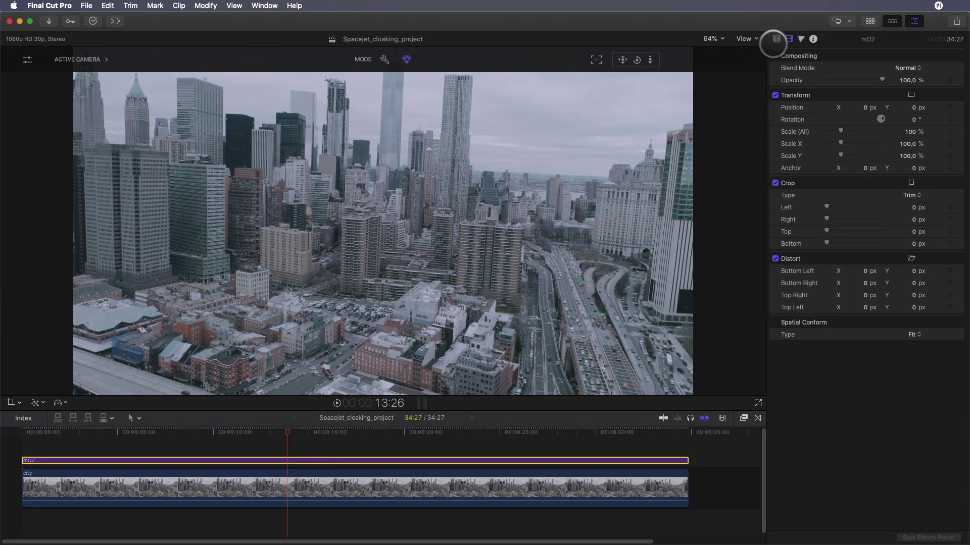
{"action": "left_click", "coordinate": [776, 39]}
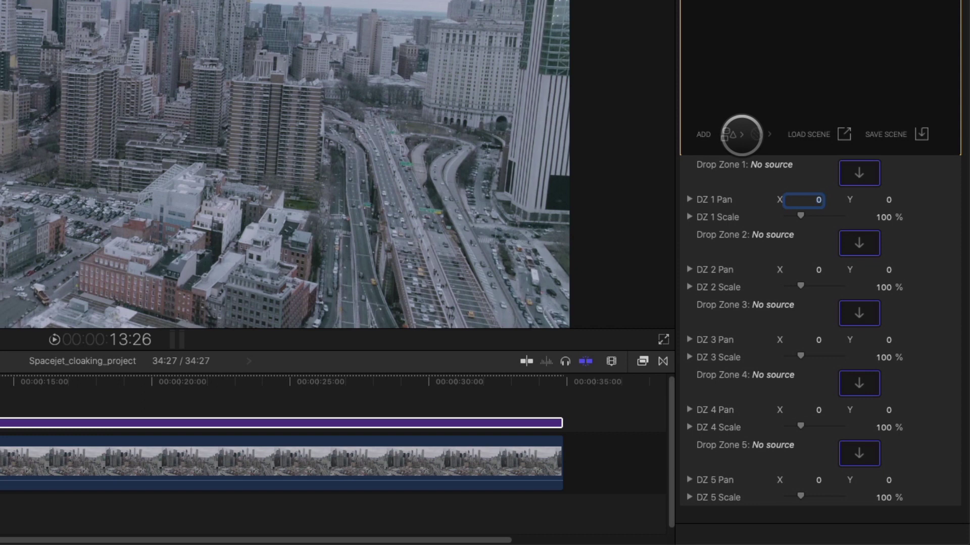
{"action": "left_click", "coordinate": [741, 135]}
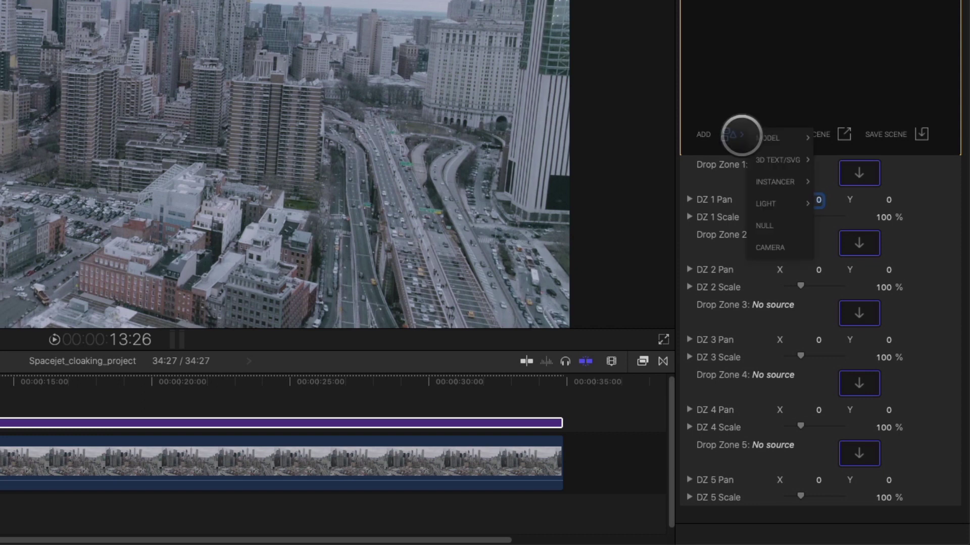
Step: Add the Space Jet model from the Model > Sci-Fi library to the scene
{"action": "mouse_move", "coordinate": [767, 137]}
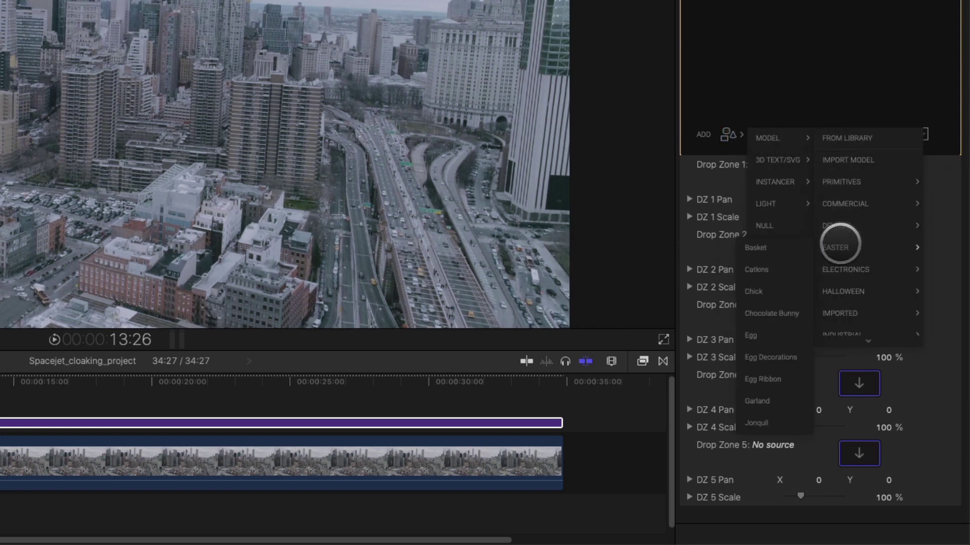
{"action": "mouse_move", "coordinate": [842, 196]}
{"action": "scroll", "coordinate": [839, 292], "scroll_direction": "down", "scroll_amount": 2}
{"action": "mouse_move", "coordinate": [840, 295]}
{"action": "scroll", "coordinate": [841, 289], "scroll_direction": "down", "scroll_amount": 2}
{"action": "mouse_move", "coordinate": [836, 265]}
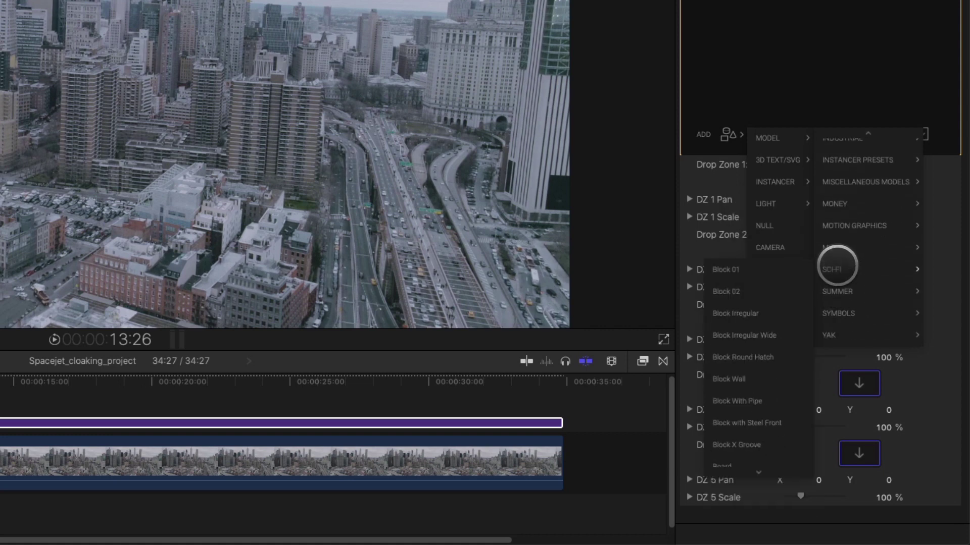
{"action": "mouse_move", "coordinate": [804, 277]}
{"action": "scroll", "coordinate": [768, 353], "scroll_direction": "down", "scroll_amount": 3}
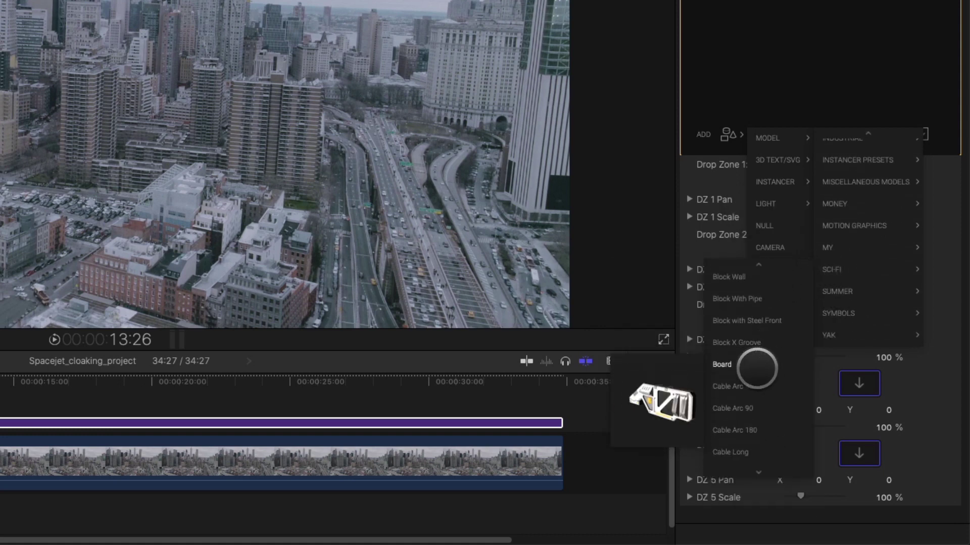
{"action": "scroll", "coordinate": [750, 424], "scroll_direction": "down", "scroll_amount": 5}
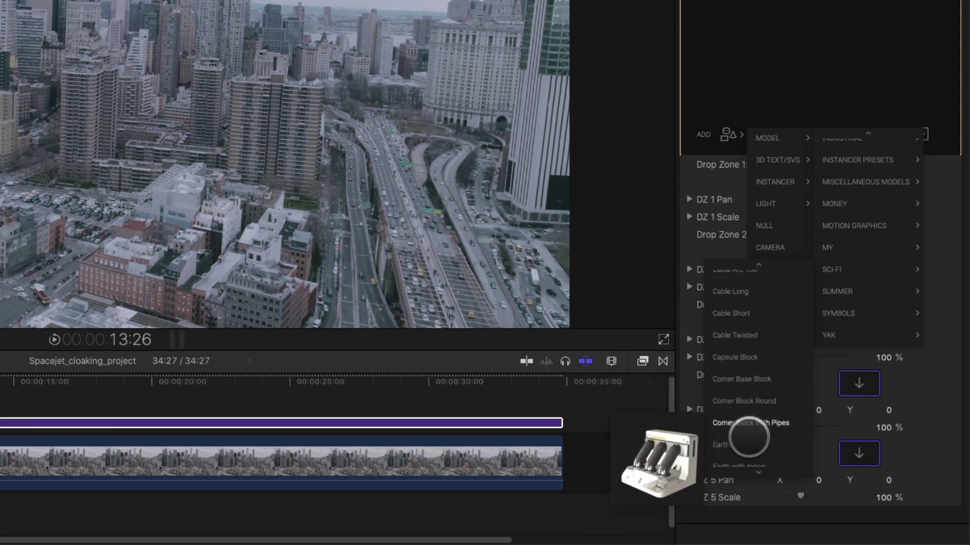
{"action": "scroll", "coordinate": [749, 443], "scroll_direction": "down", "scroll_amount": 3}
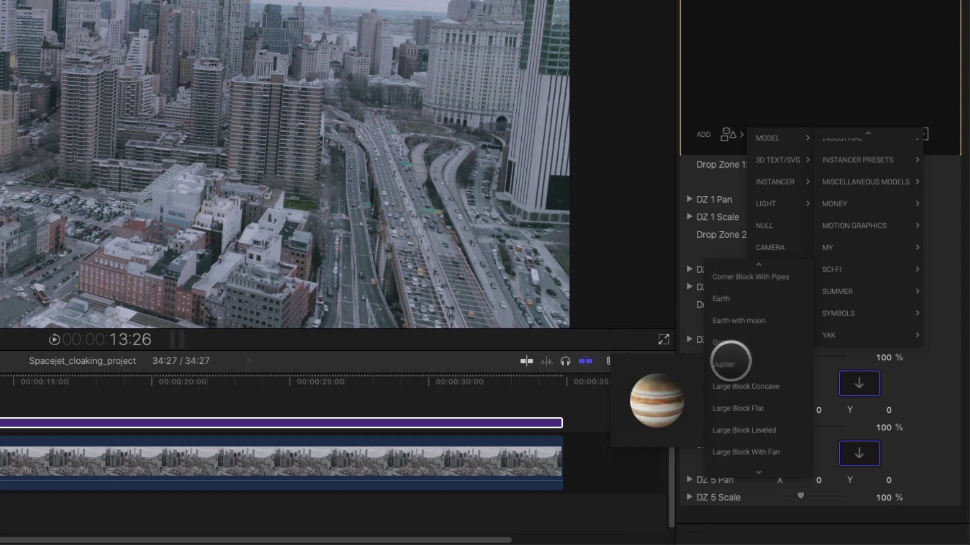
{"action": "scroll", "coordinate": [731, 385], "scroll_direction": "down", "scroll_amount": 5}
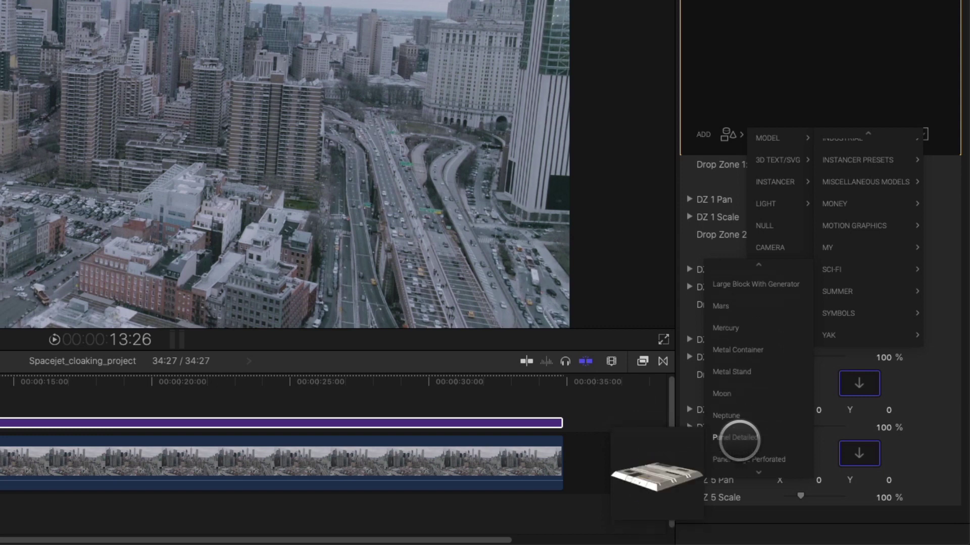
{"action": "scroll", "coordinate": [738, 435], "scroll_direction": "down", "scroll_amount": 5}
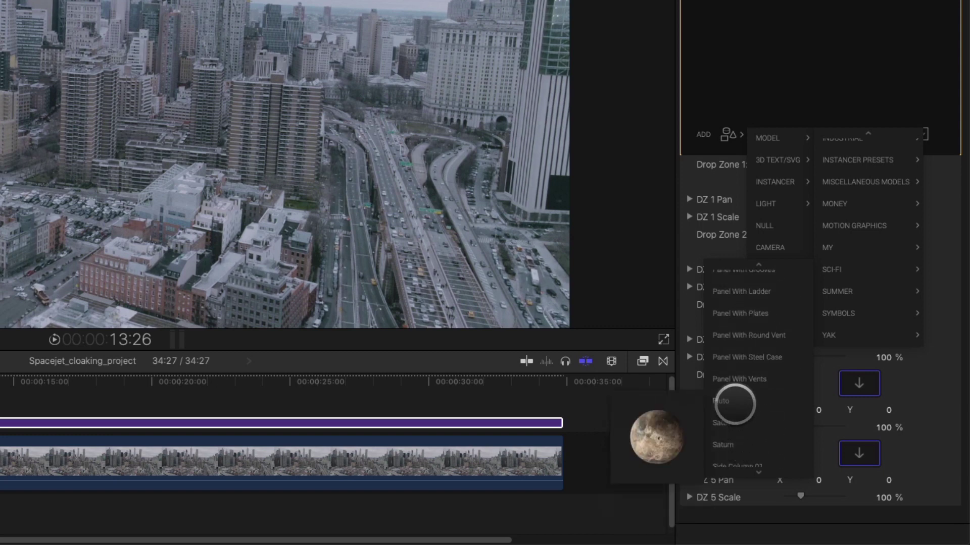
{"action": "scroll", "coordinate": [735, 424], "scroll_direction": "down", "scroll_amount": 6}
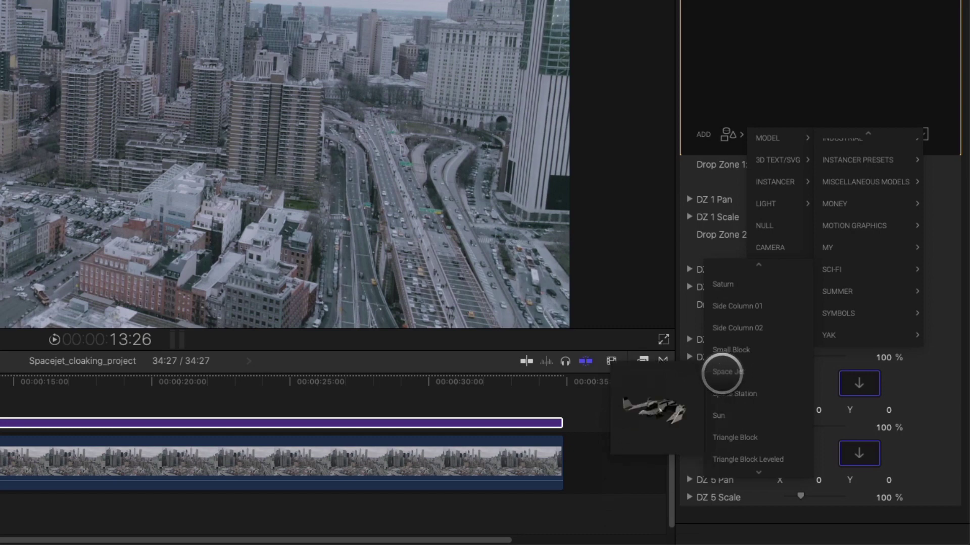
{"action": "left_click", "coordinate": [730, 372]}
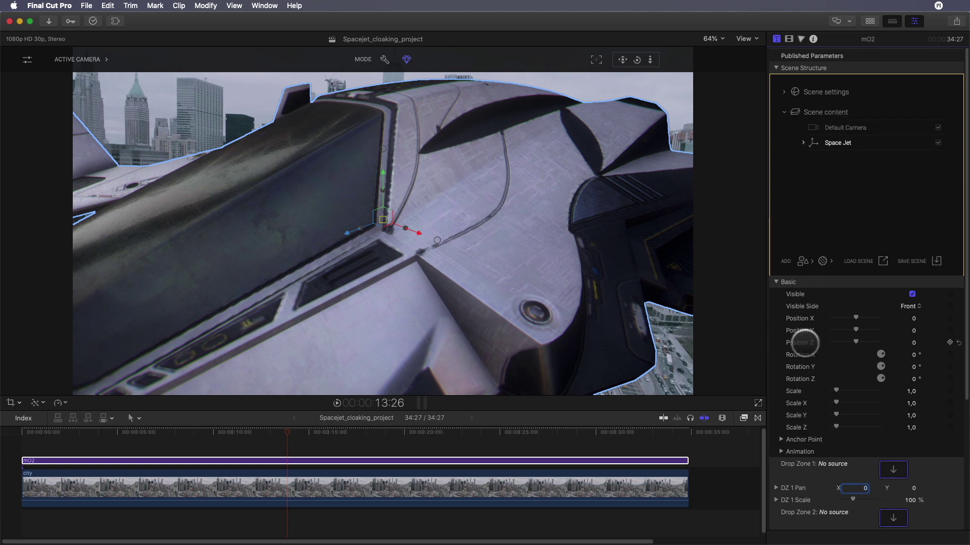
Step: Scale the Space Jet to 0.28 and rotate it to face the camera
{"action": "left_click_drag", "start_coordinate": [909, 391], "coordinate": [909, 392]}
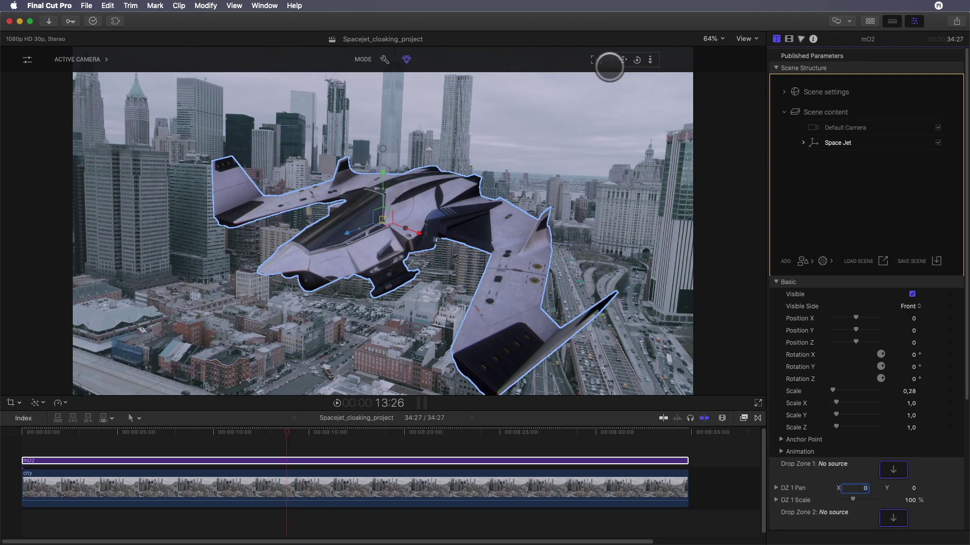
{"action": "left_click_drag", "start_coordinate": [636, 60], "coordinate": [637, 60]}
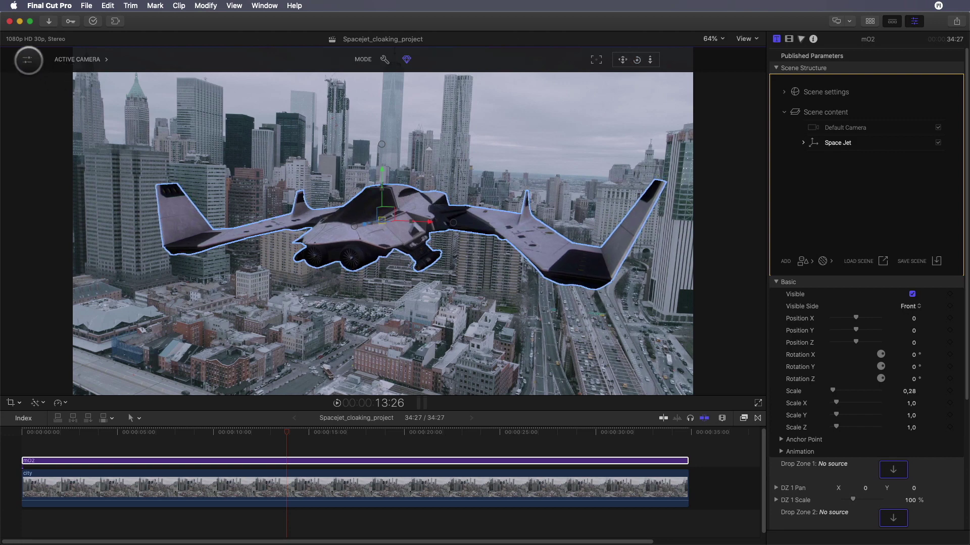
Step: Zero the camera's distortion, dirt, lens sharpness and motion blur, then angle the jet to 4.7° Rotation Y
{"action": "left_click", "coordinate": [28, 60]}
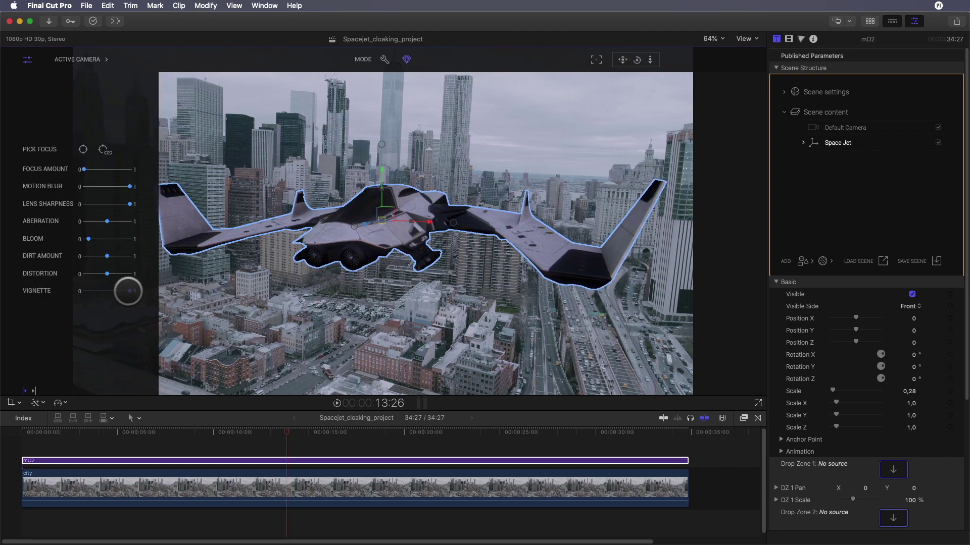
{"action": "left_click_drag", "start_coordinate": [107, 274], "coordinate": [25, 274]}
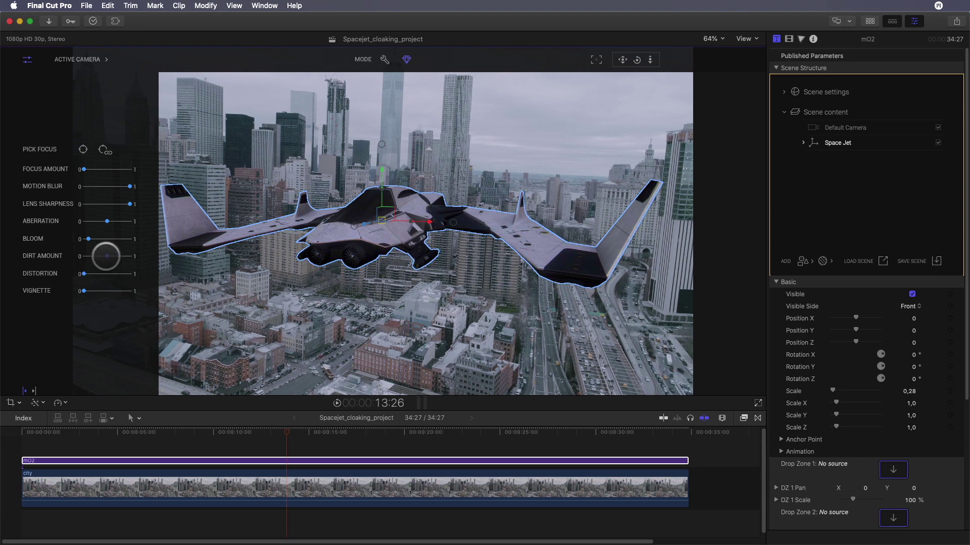
{"action": "left_click_drag", "start_coordinate": [107, 256], "coordinate": [49, 225]}
{"action": "left_click_drag", "start_coordinate": [102, 205], "coordinate": [47, 208]}
{"action": "left_click_drag", "start_coordinate": [128, 187], "coordinate": [53, 190]}
{"action": "left_click", "coordinate": [27, 59]}
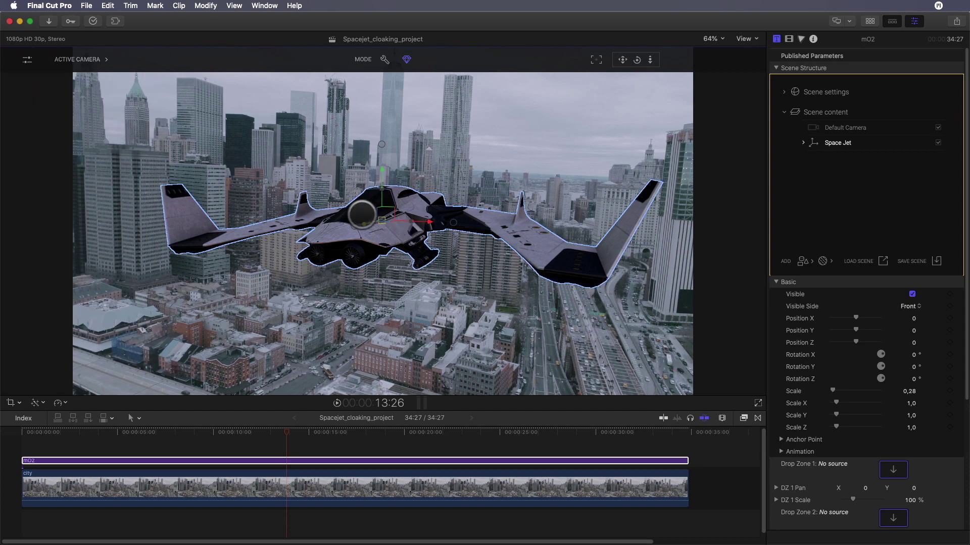
{"action": "left_click_drag", "start_coordinate": [382, 145], "coordinate": [329, 233]}
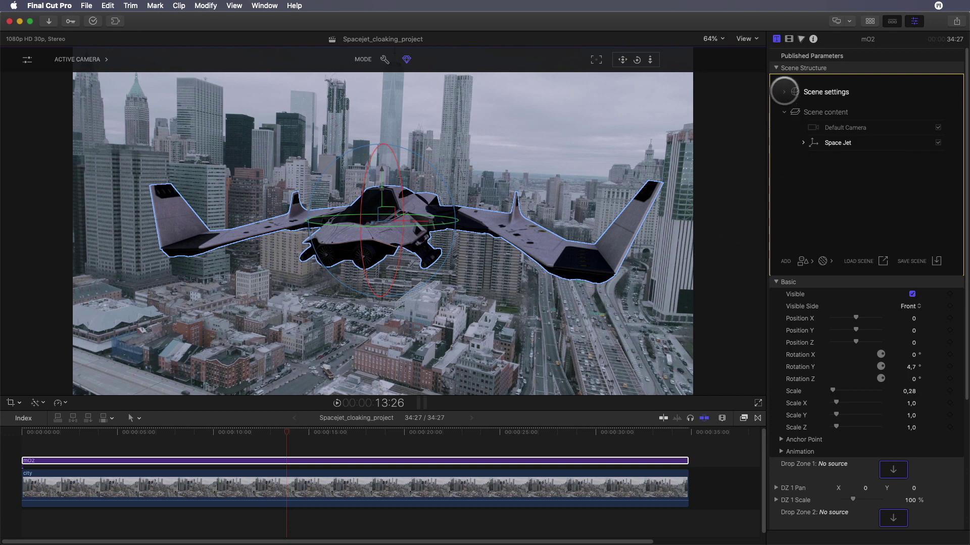
Step: Open the scene's Environment Library and preview the CG soft and studio lighting maps
{"action": "left_click", "coordinate": [784, 92]}
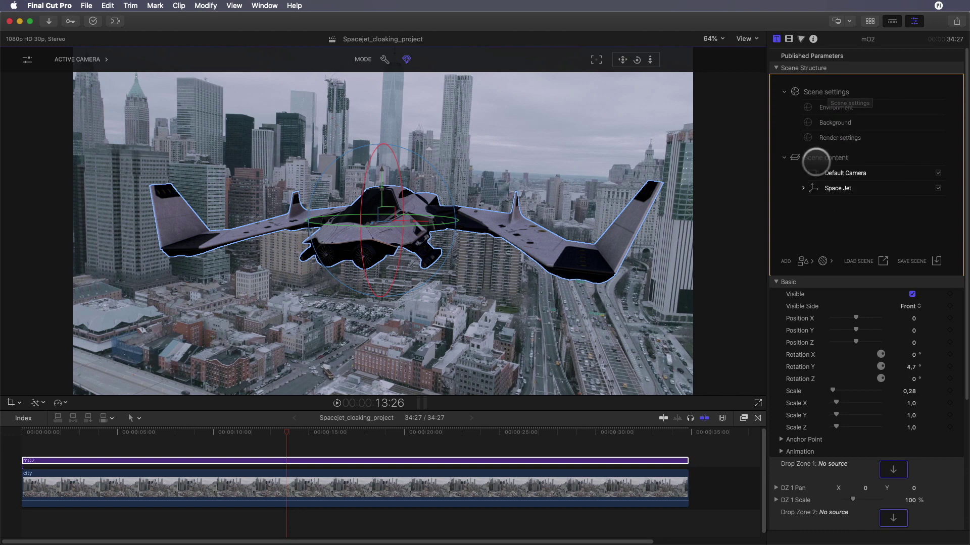
{"action": "left_click", "coordinate": [835, 108]}
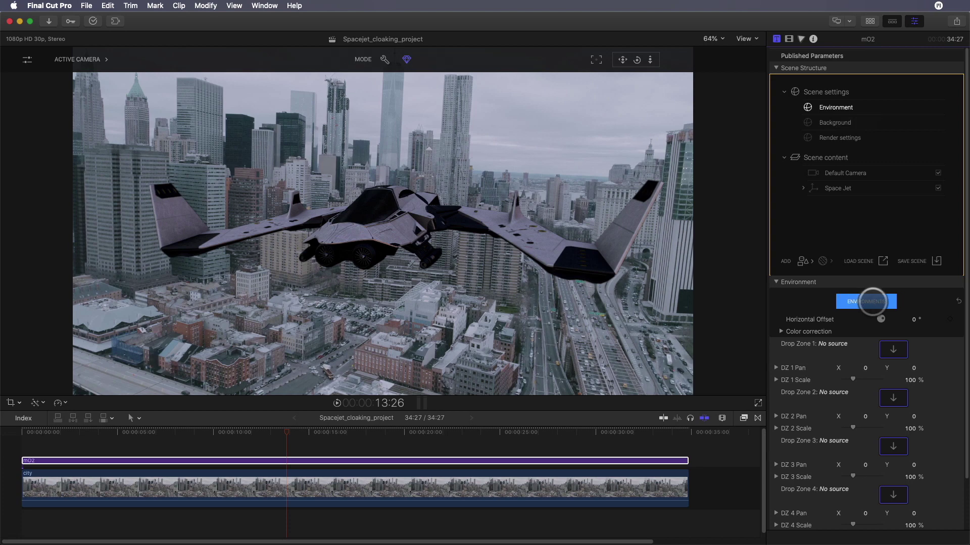
{"action": "left_click", "coordinate": [873, 301]}
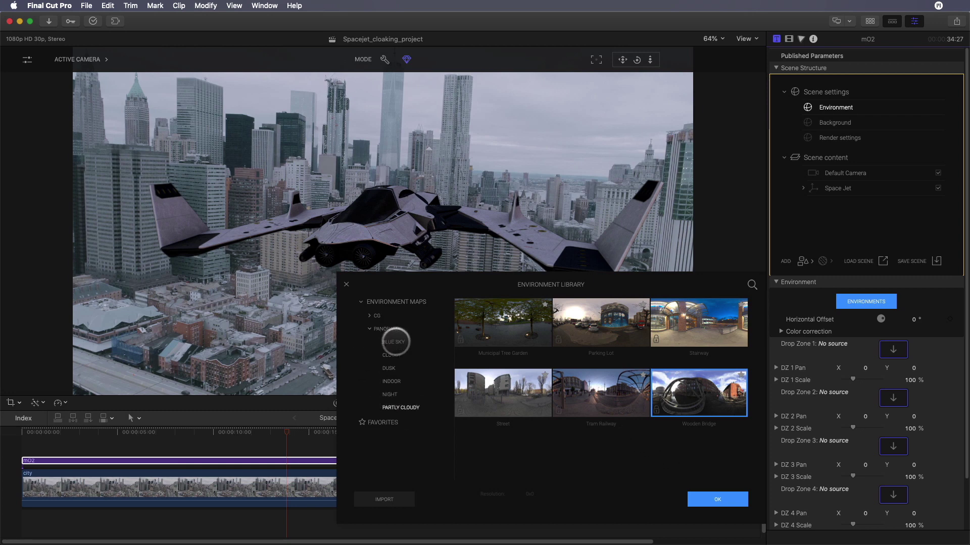
{"action": "left_click", "coordinate": [373, 315]}
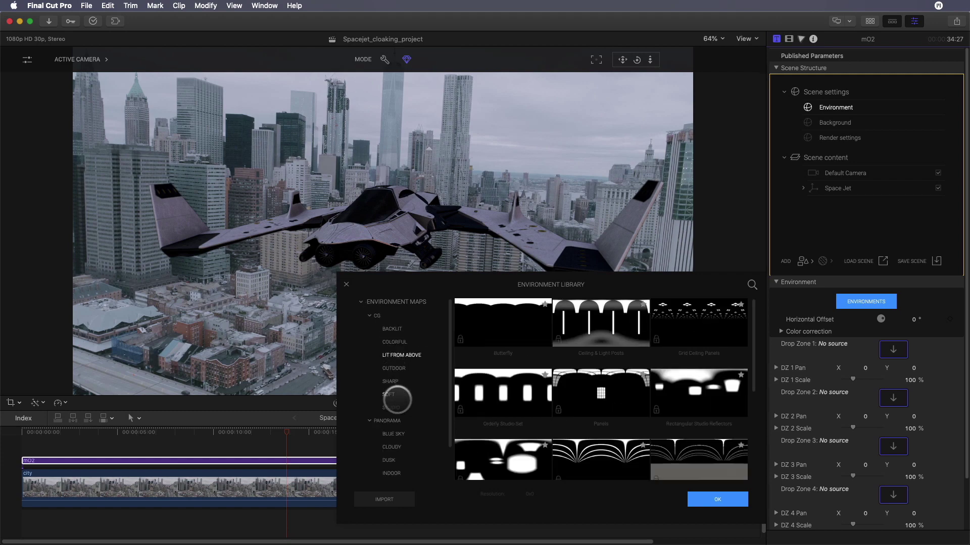
{"action": "left_click", "coordinate": [389, 395]}
{"action": "left_click", "coordinate": [390, 408]}
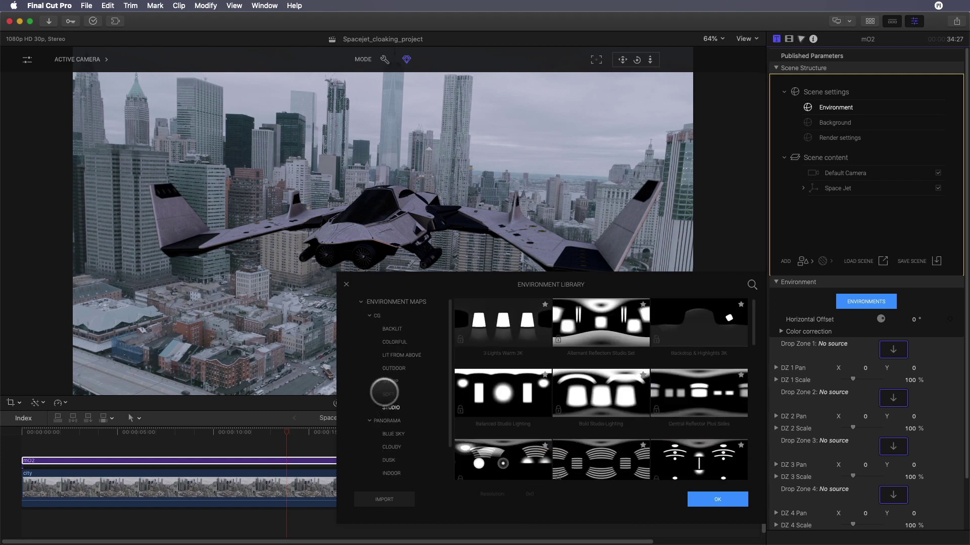
{"action": "left_click", "coordinate": [368, 315]}
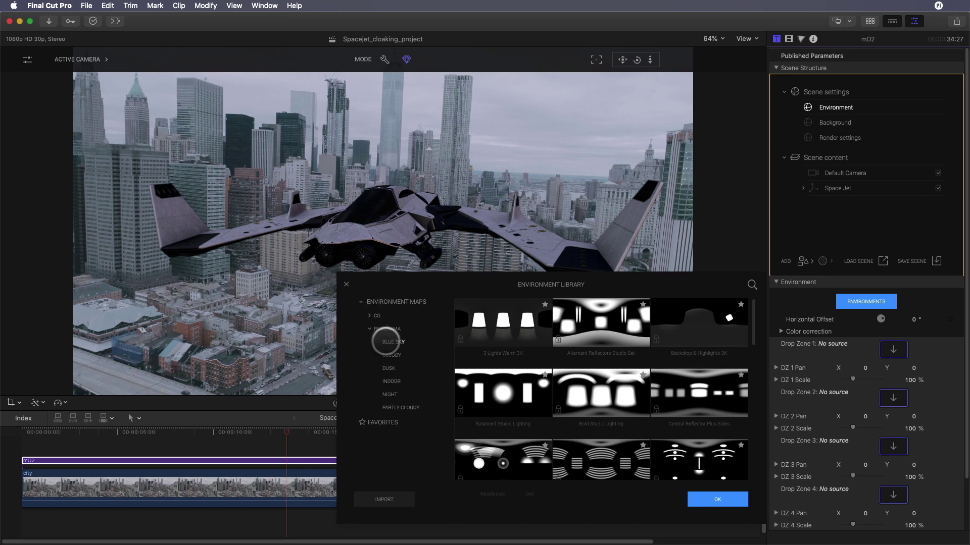
Step: Compare panorama environments and confirm Blue Sky's Pedestrian Precinct as the environment map
{"action": "left_click", "coordinate": [387, 342]}
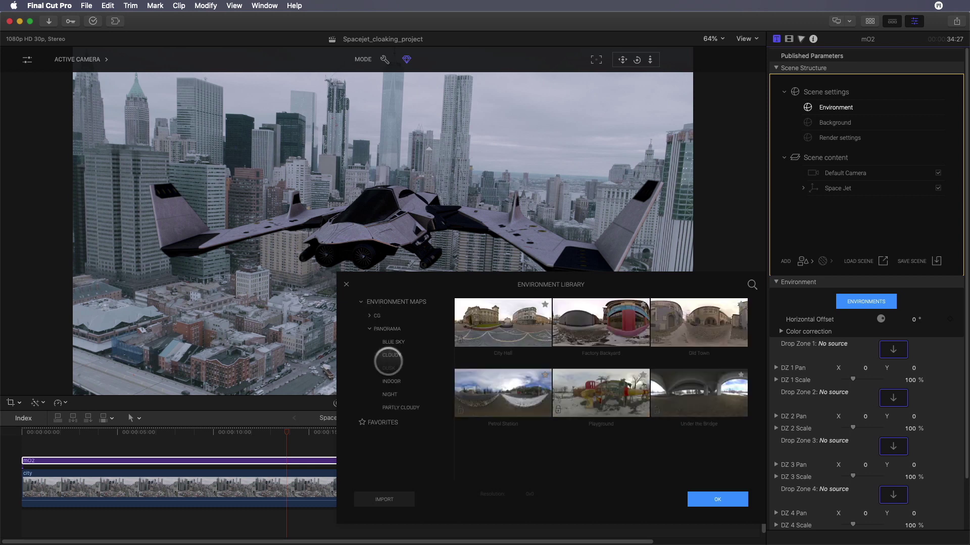
{"action": "left_click", "coordinate": [388, 368]}
{"action": "left_click", "coordinate": [391, 381]}
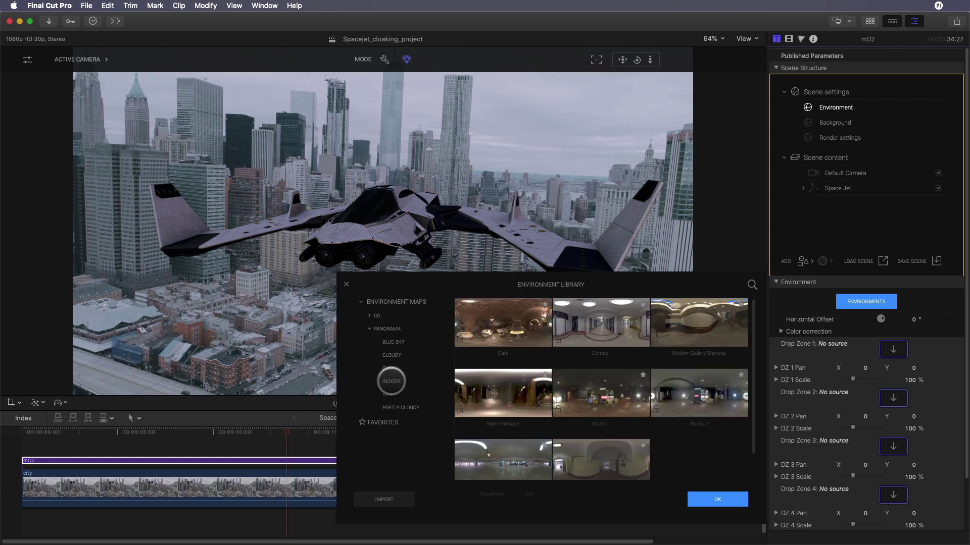
{"action": "left_click", "coordinate": [389, 394]}
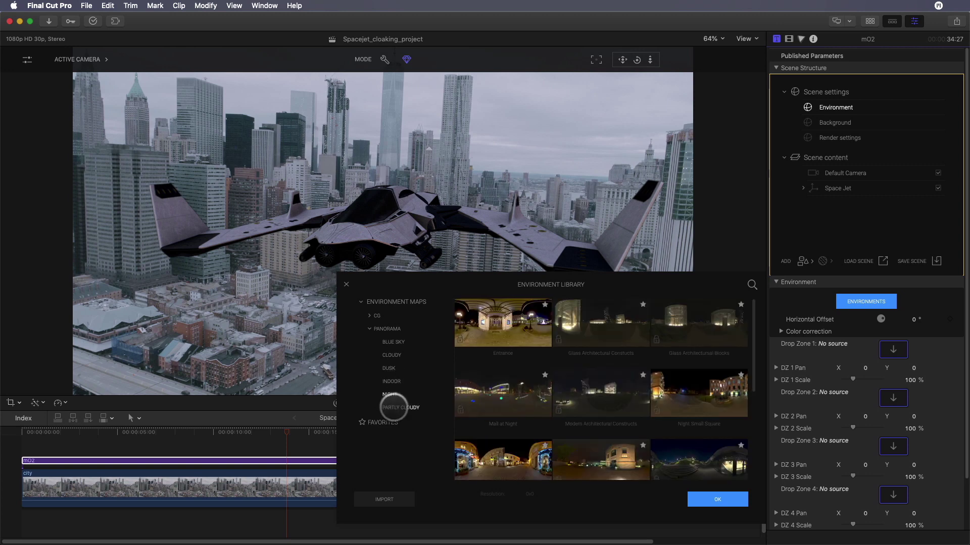
{"action": "left_click", "coordinate": [389, 343]}
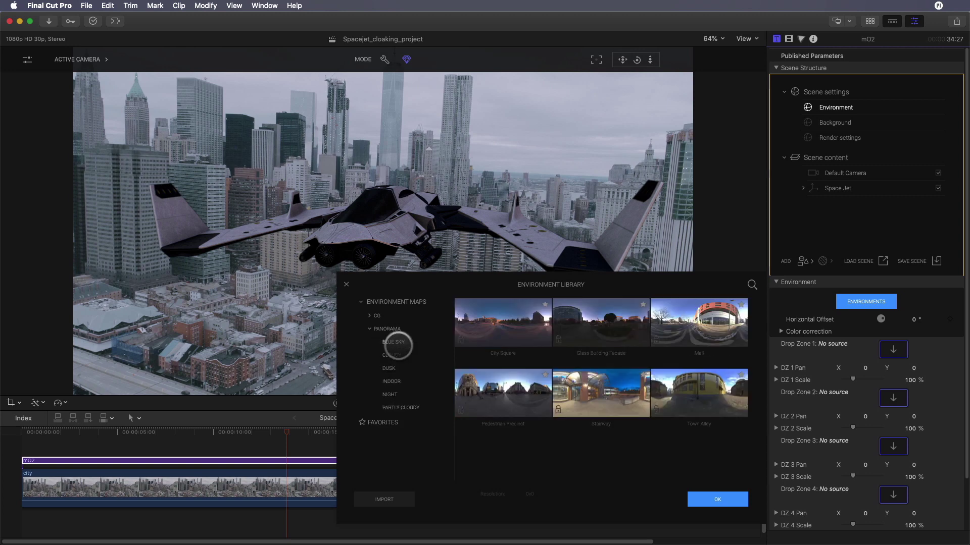
{"action": "left_click", "coordinate": [504, 397]}
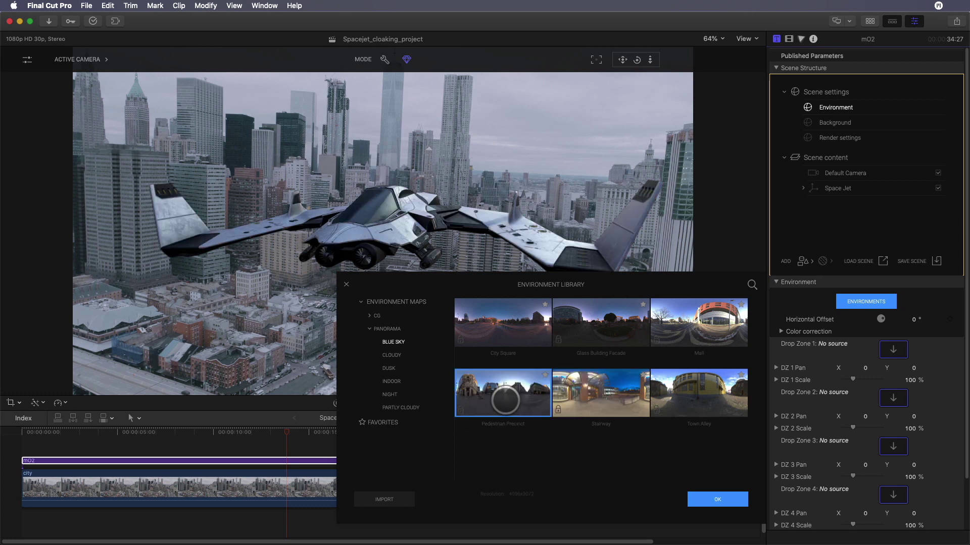
{"action": "left_click", "coordinate": [500, 321]}
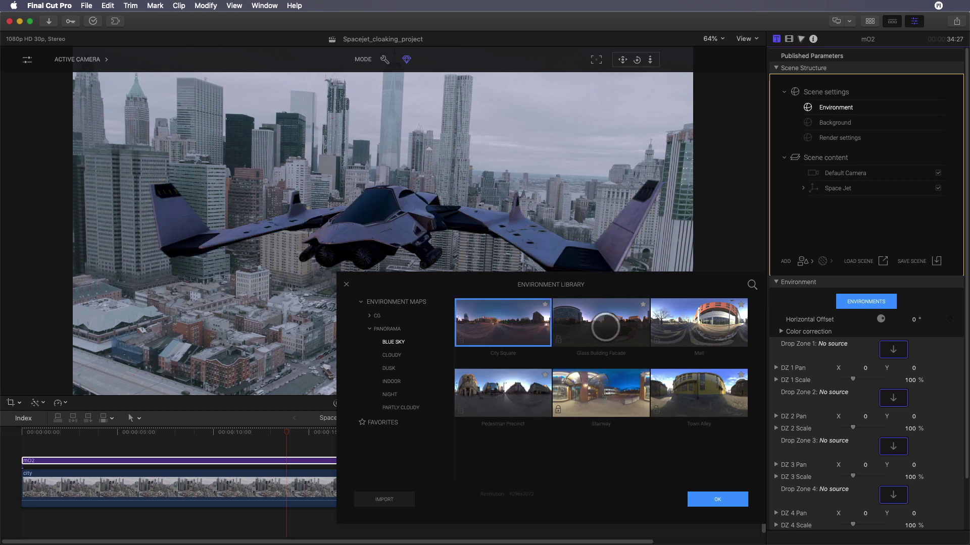
{"action": "left_click", "coordinate": [707, 329]}
{"action": "left_click", "coordinate": [504, 393]}
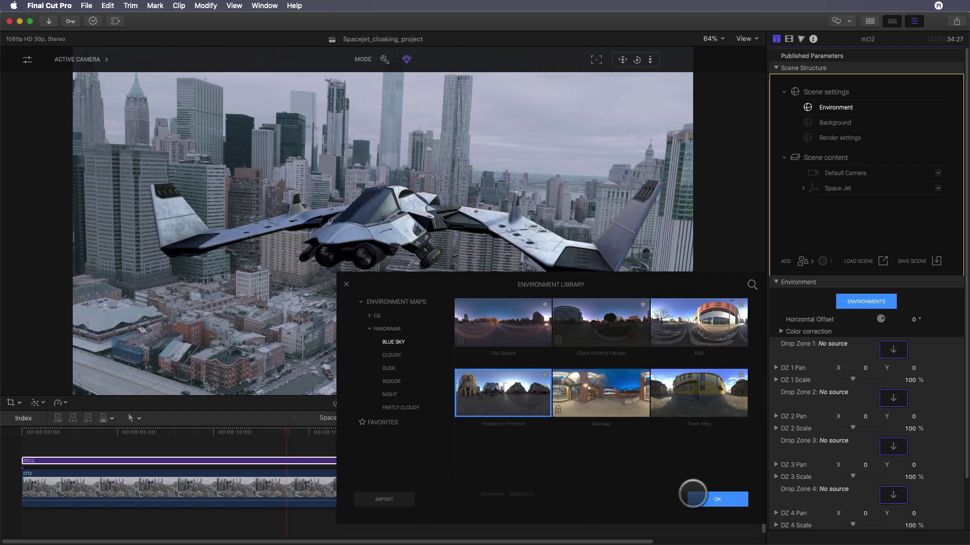
{"action": "left_click", "coordinate": [702, 496]}
Step: Set environment Horizontal Offset to -355.1°, with gamma 2.0, hue 1.0 and brightness 0.56
{"action": "left_click_drag", "start_coordinate": [915, 324], "coordinate": [914, 319]}
{"action": "left_click", "coordinate": [780, 331]}
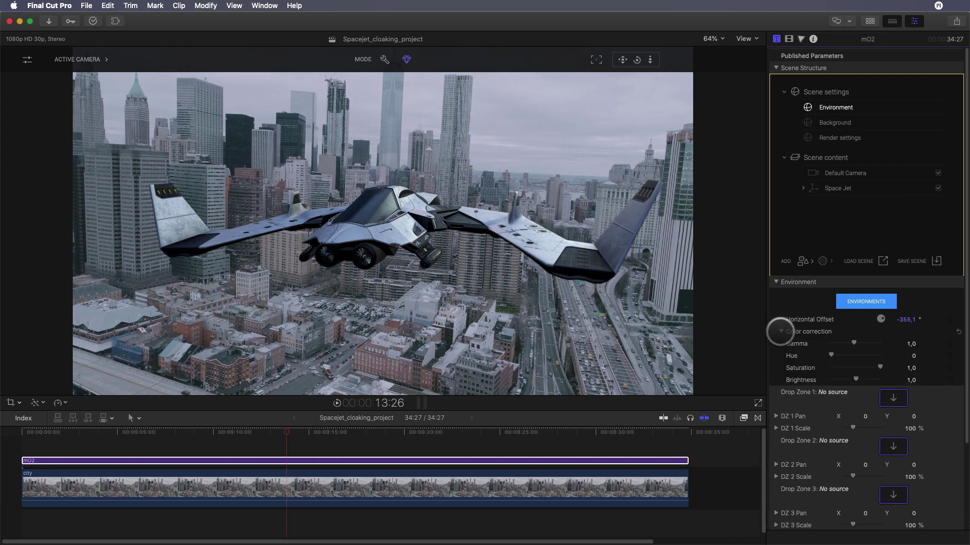
{"action": "left_click_drag", "start_coordinate": [859, 343], "coordinate": [888, 342]}
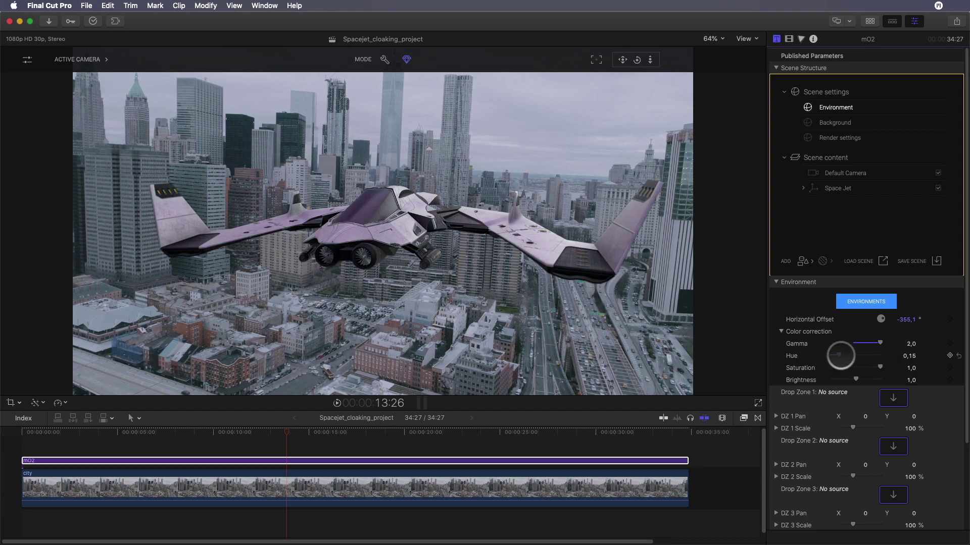
{"action": "left_click_drag", "start_coordinate": [853, 355], "coordinate": [888, 356]}
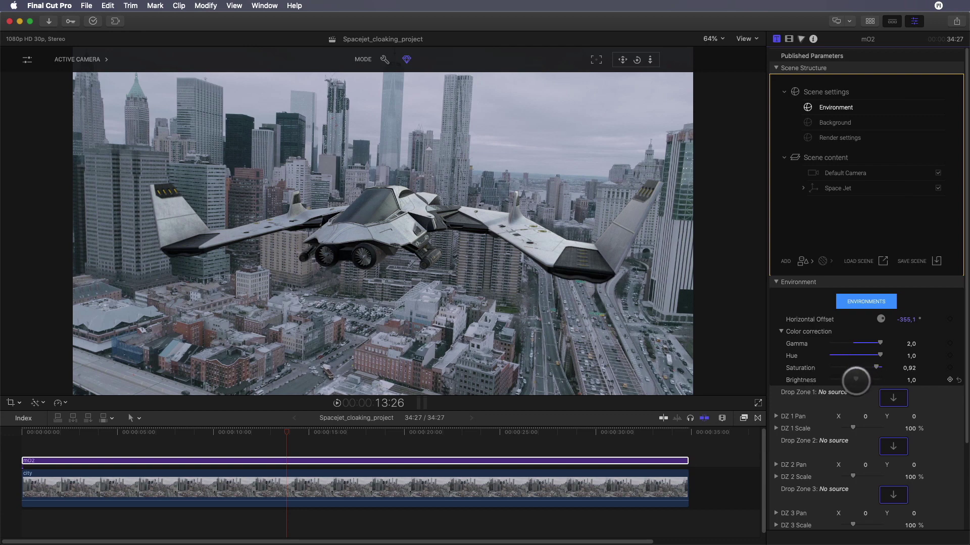
{"action": "left_click_drag", "start_coordinate": [855, 381], "coordinate": [844, 380]}
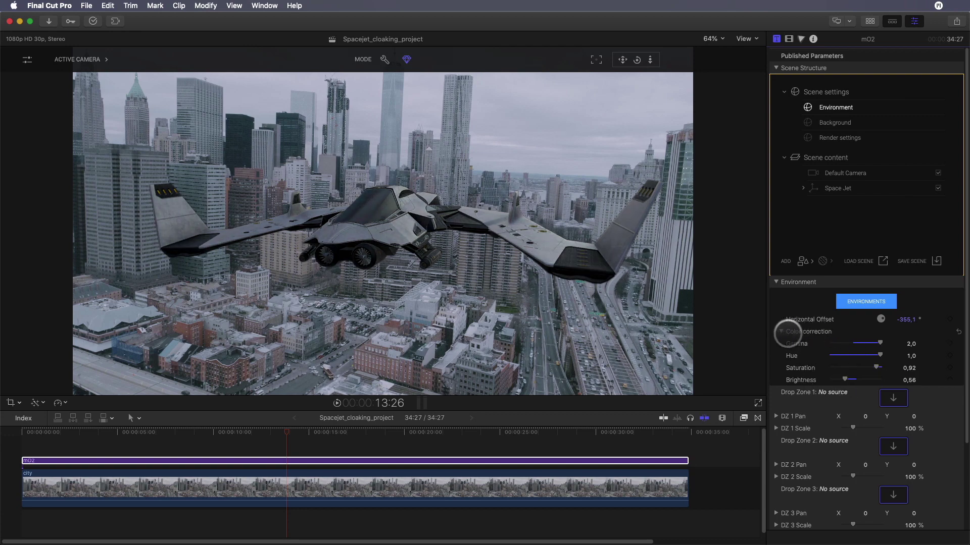
{"action": "left_click", "coordinate": [783, 331]}
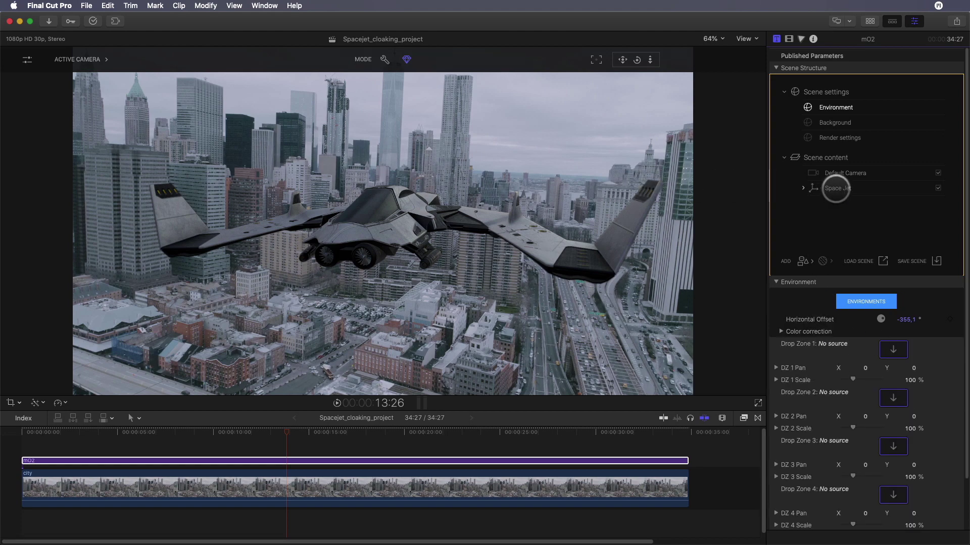
Step: Push the Space Jet far back in Position Z with start keyframes, then add end-of-clip keyframes
{"action": "left_click", "coordinate": [835, 187]}
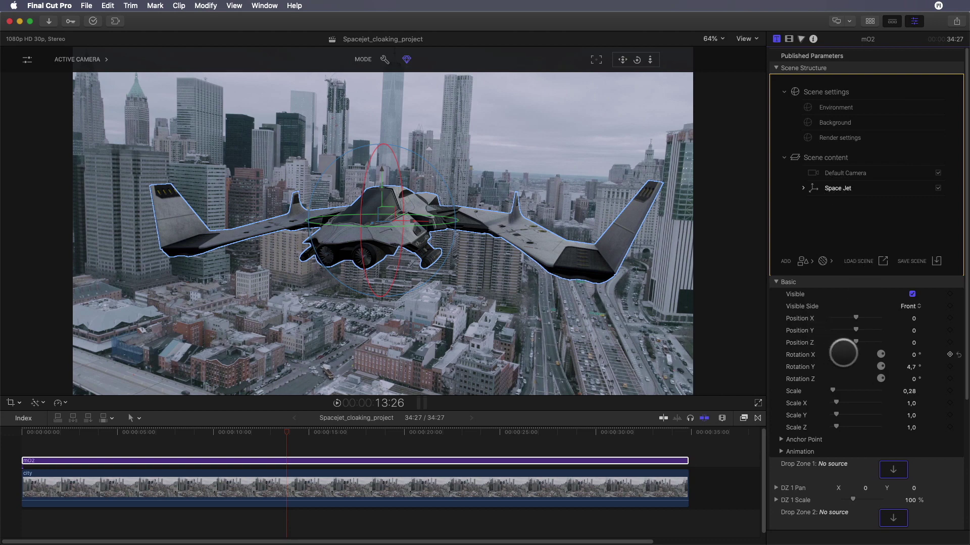
{"action": "left_click", "coordinate": [10, 439]}
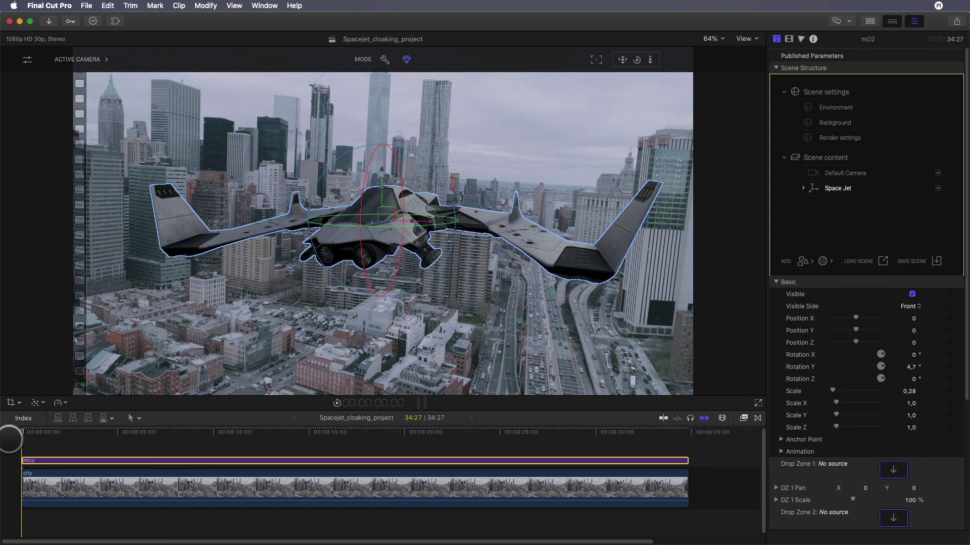
{"action": "left_click_drag", "start_coordinate": [842, 344], "coordinate": [841, 341]}
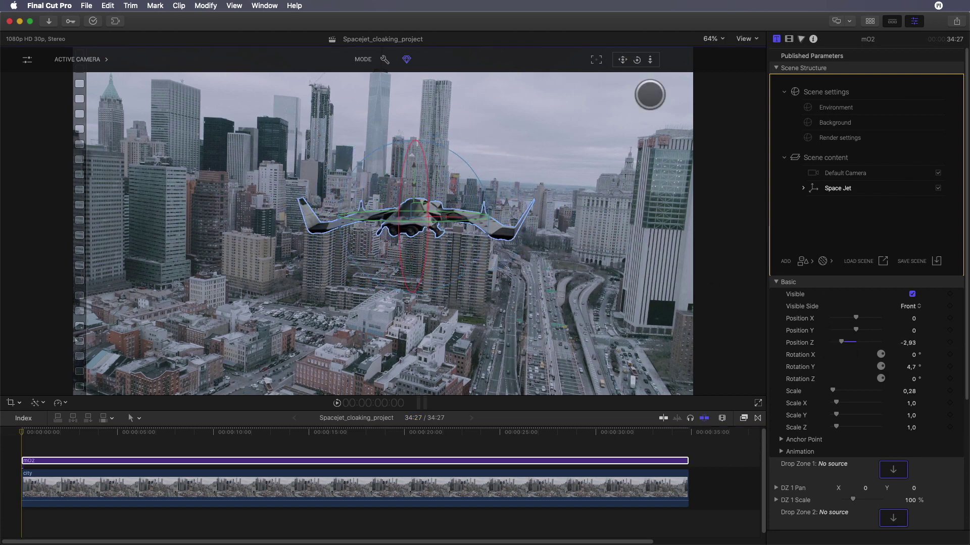
{"action": "left_click", "coordinate": [950, 343]}
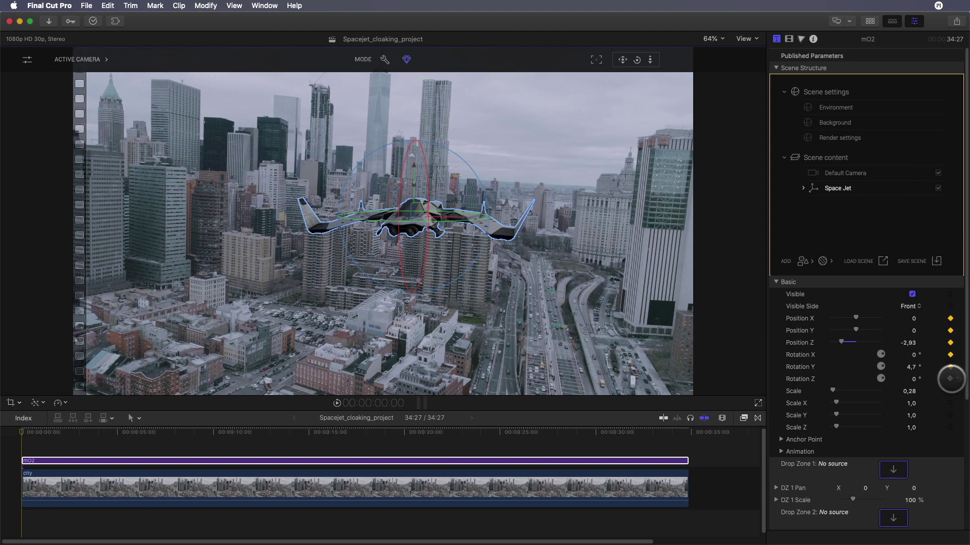
{"action": "left_click_drag", "start_coordinate": [322, 430], "coordinate": [688, 433]}
{"action": "left_click", "coordinate": [949, 318]}
Step: At the clip end, bring the jet closer to Position Z -0.35 and turn it in Rotation Y
{"action": "left_click_drag", "start_coordinate": [841, 342], "coordinate": [853, 342]}
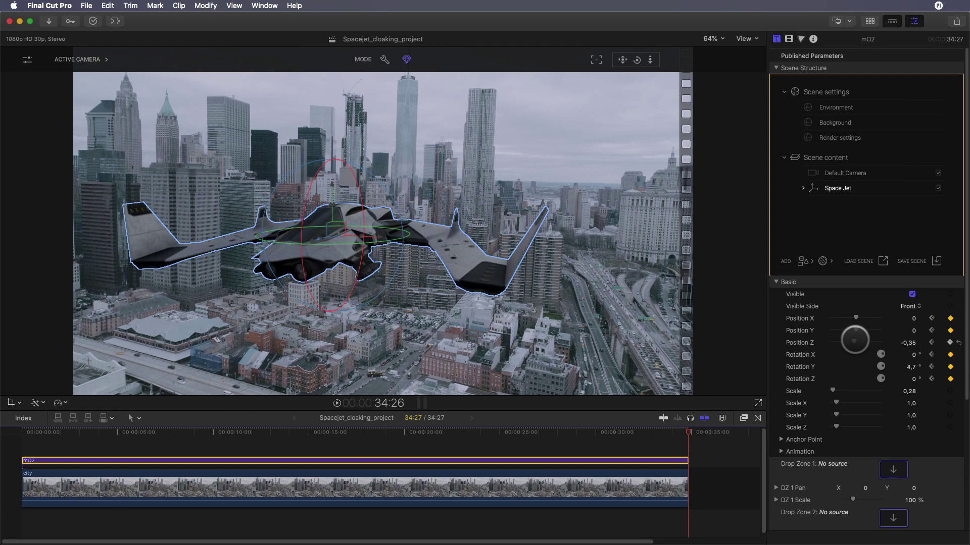
{"action": "left_click_drag", "start_coordinate": [907, 367], "coordinate": [913, 368]}
{"action": "left_click_drag", "start_coordinate": [682, 433], "coordinate": [23, 430]}
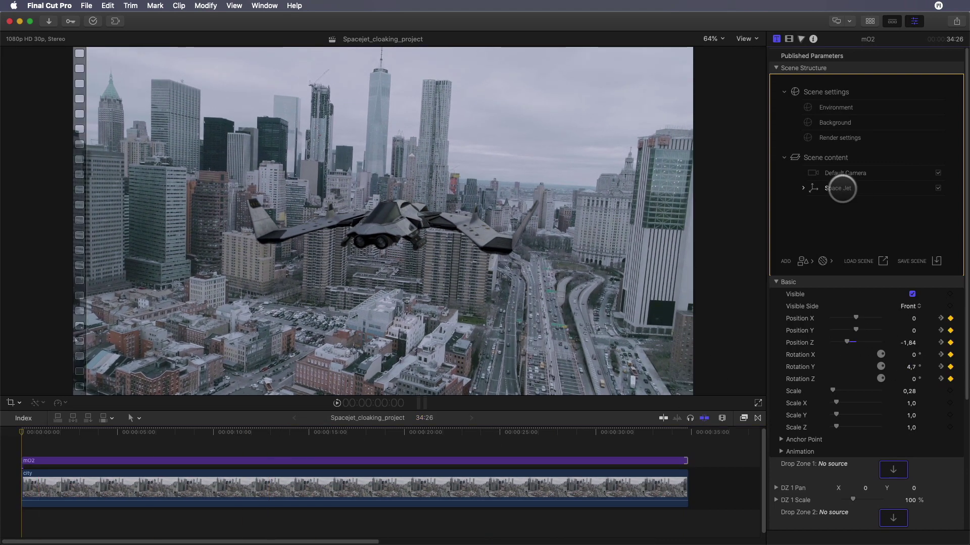
{"action": "left_click", "coordinate": [654, 460]}
{"action": "left_click_drag", "start_coordinate": [847, 341], "coordinate": [851, 342]}
Step: Scrub through the clip to preview the jet flying in toward the camera
{"action": "left_click_drag", "start_coordinate": [136, 444], "coordinate": [535, 457]}
{"action": "key", "text": "Home"}
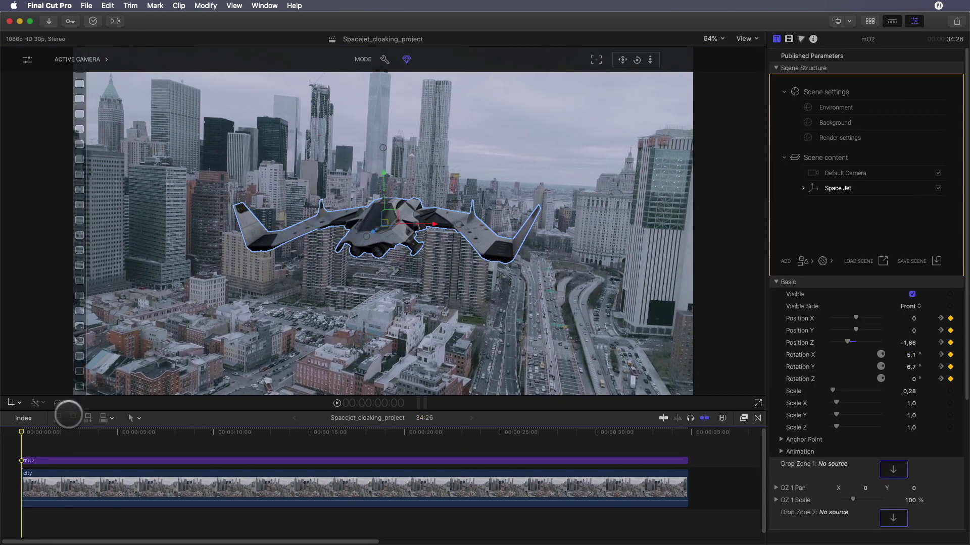
{"action": "left_click_drag", "start_coordinate": [16, 424], "coordinate": [671, 447]}
{"action": "left_click", "coordinate": [673, 459]}
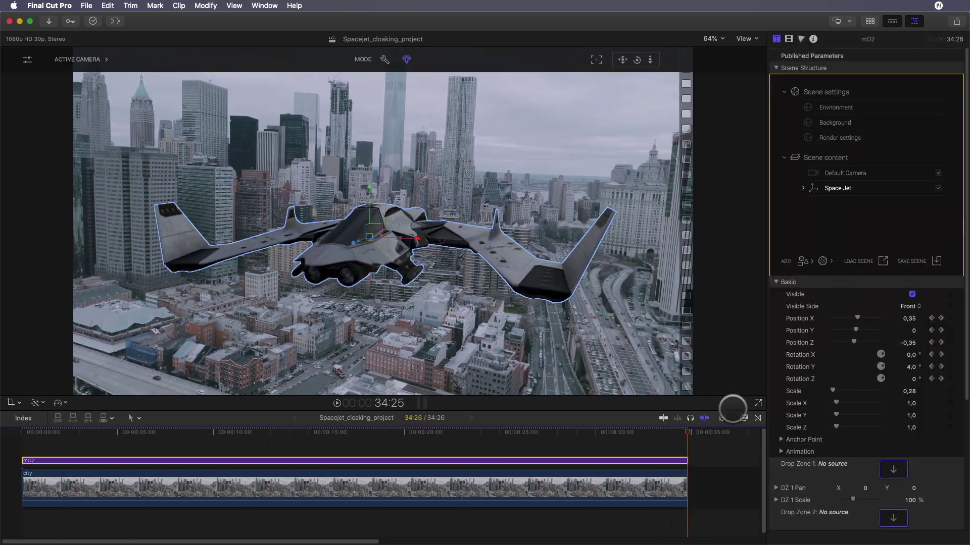
{"action": "left_click", "coordinate": [260, 430]}
{"action": "key", "text": "Home"}
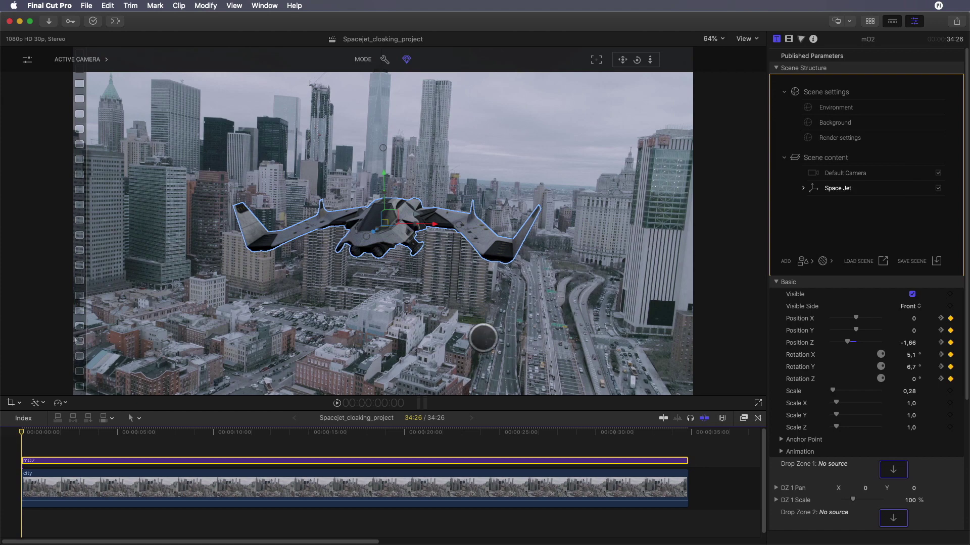
{"action": "key", "text": "super+minus"}
{"action": "left_click_drag", "start_coordinate": [36, 426], "coordinate": [198, 457]}
Step: Rename the mO2 clip 'Spacejet Animation Reference' and duplicate it with the city clip to the right
{"action": "right_click", "coordinate": [198, 457]}
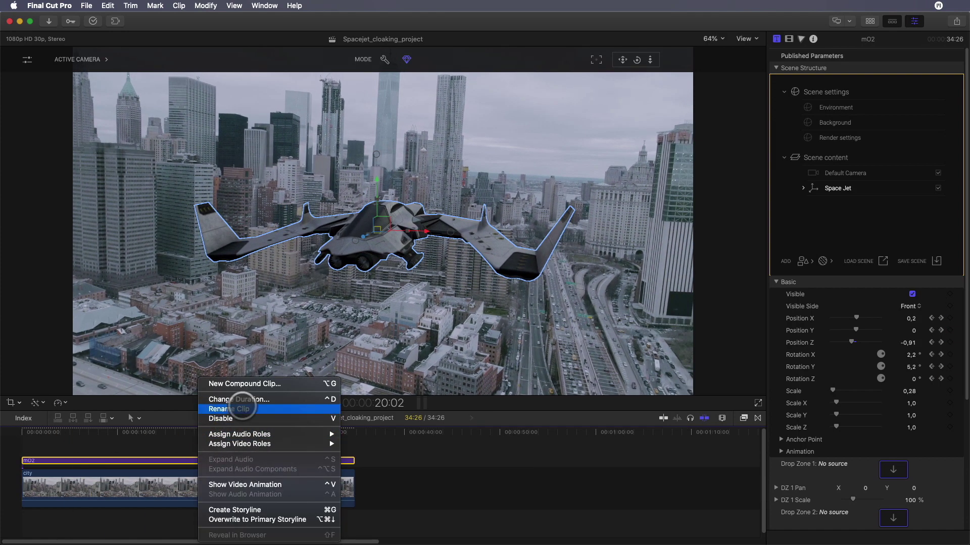
{"action": "left_click", "coordinate": [243, 406]}
{"action": "type", "text": "Spacejet Animation Reference"}
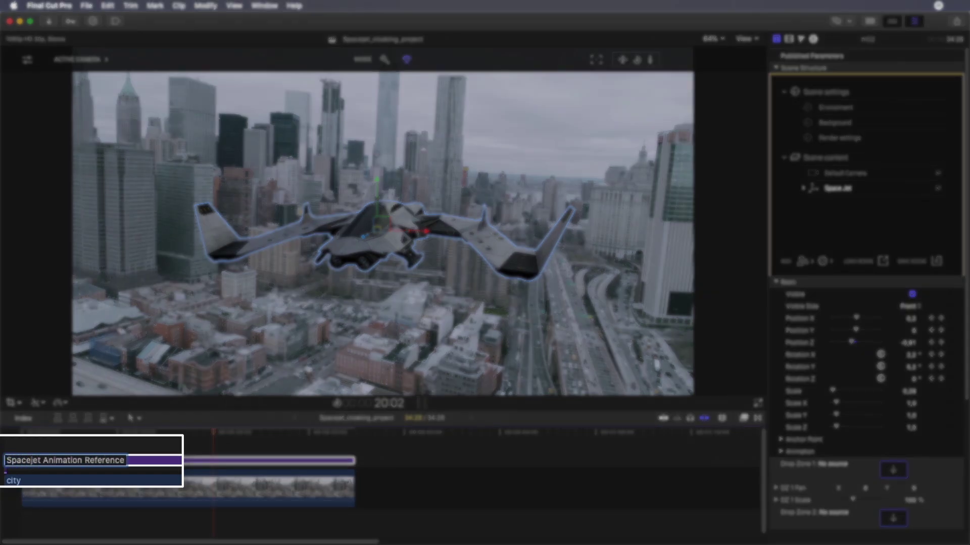
{"action": "key", "text": "Return"}
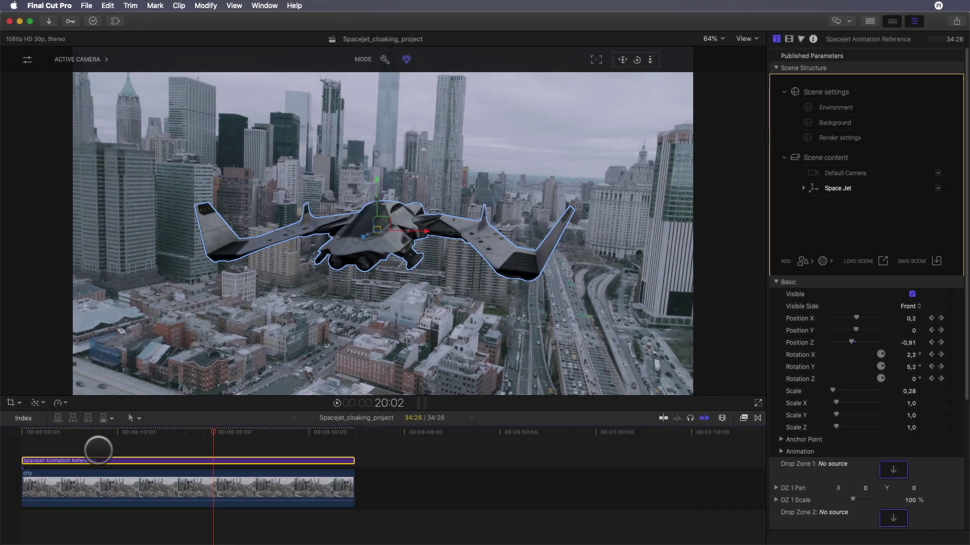
{"action": "left_click", "coordinate": [158, 482]}
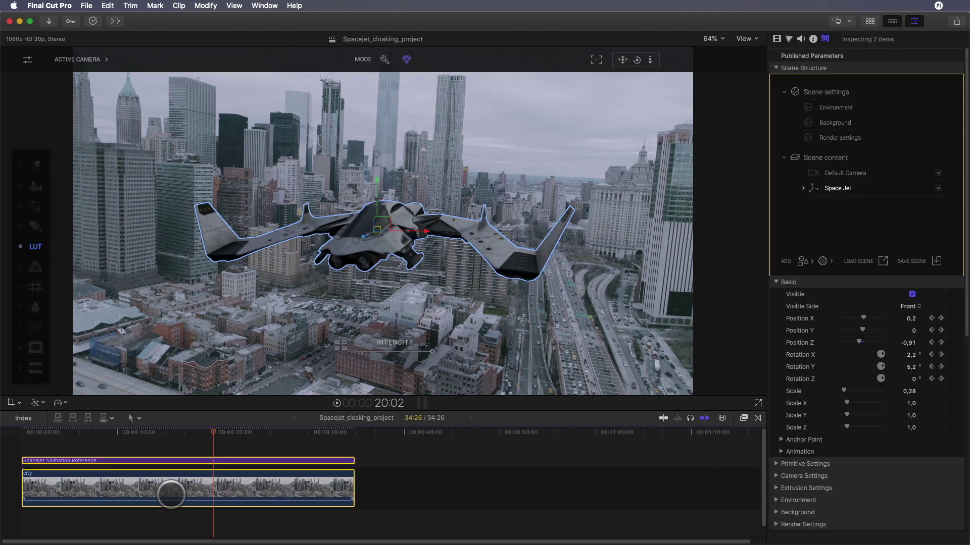
{"action": "left_click_drag", "start_coordinate": [170, 494], "coordinate": [504, 493]}
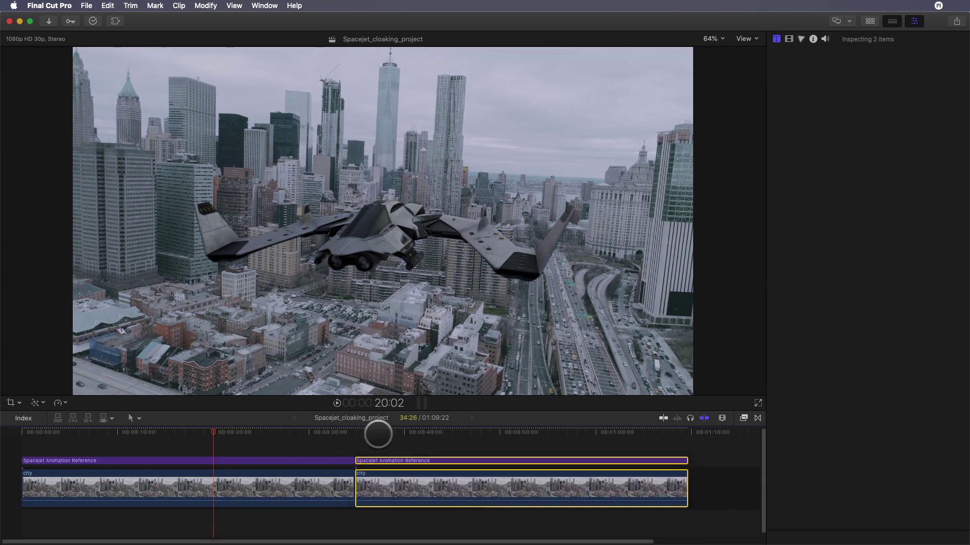
Step: On the second Spacejet Animation Reference clip, expand Space Jet's parts and show Body's material
{"action": "left_click", "coordinate": [443, 434]}
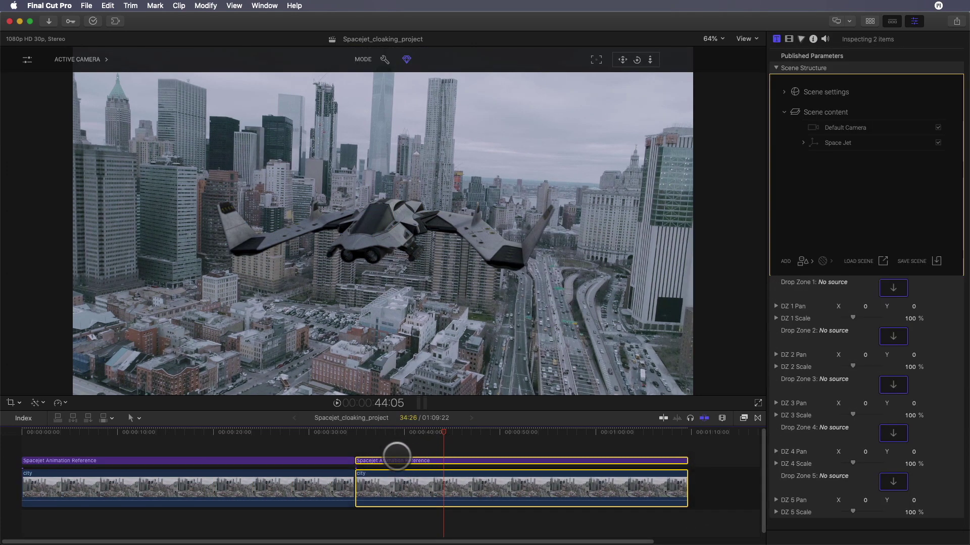
{"action": "left_click", "coordinate": [400, 445]}
{"action": "left_click", "coordinate": [394, 461]}
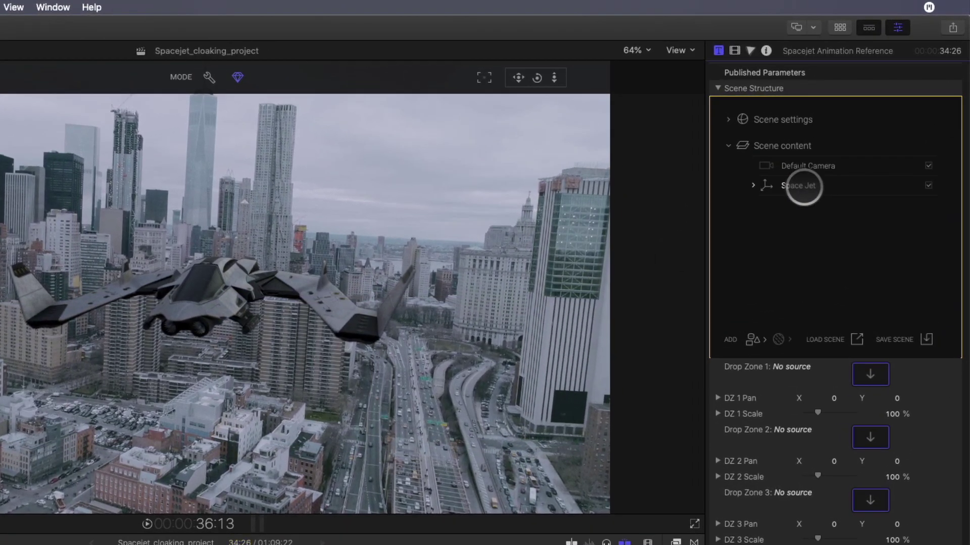
{"action": "left_click", "coordinate": [803, 186]}
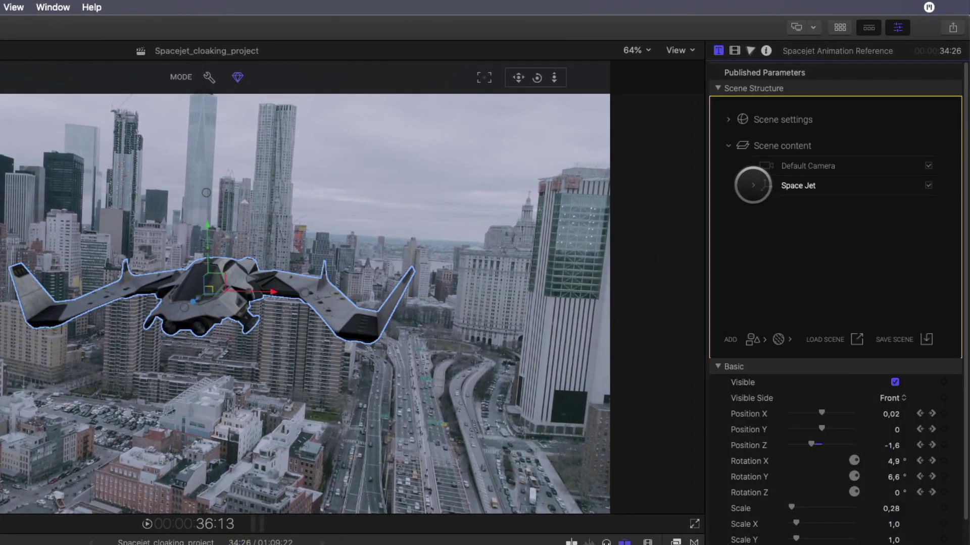
{"action": "left_click", "coordinate": [753, 185]}
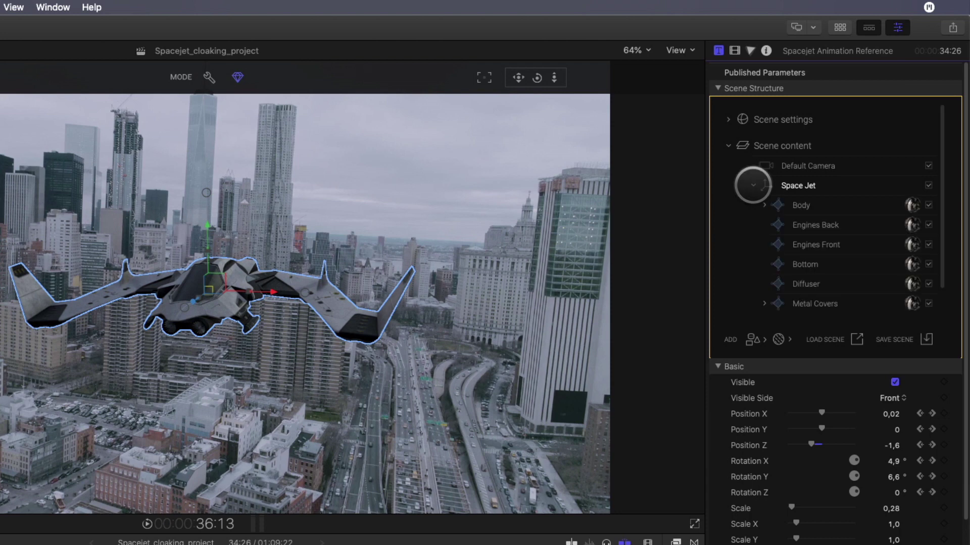
{"action": "left_click", "coordinate": [911, 204]}
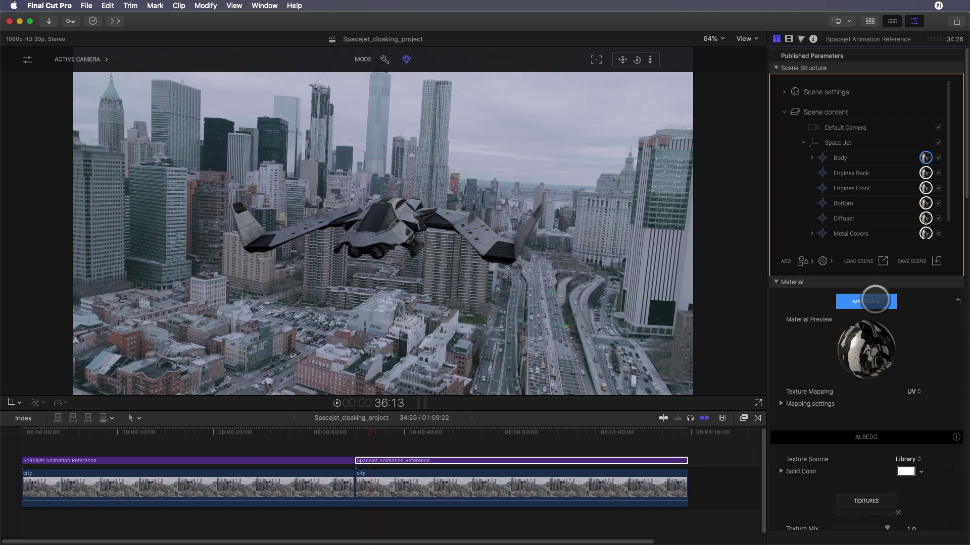
Step: Browse the Material Library categories and try the Lava material from Rock on the jet
{"action": "left_click", "coordinate": [875, 301]}
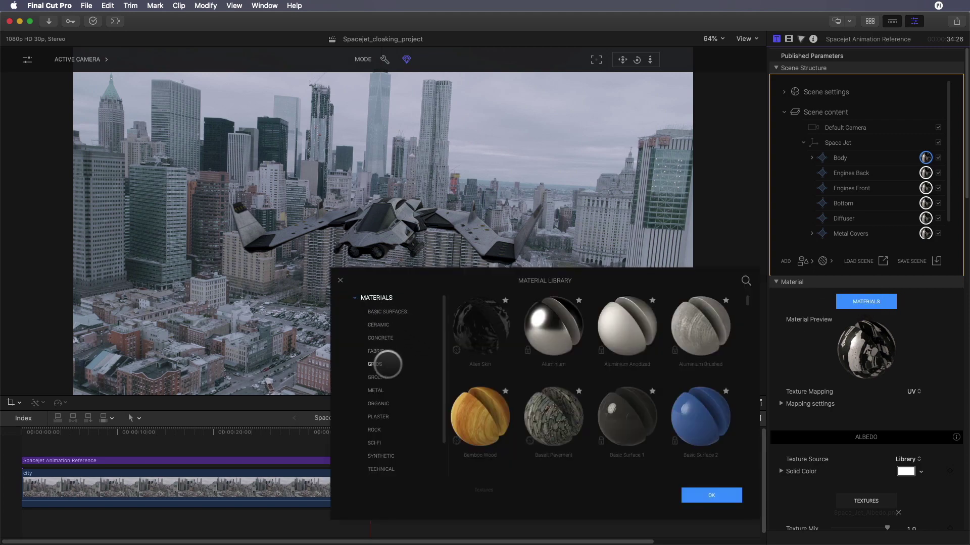
{"action": "left_click", "coordinate": [380, 338]}
{"action": "left_click", "coordinate": [376, 352]}
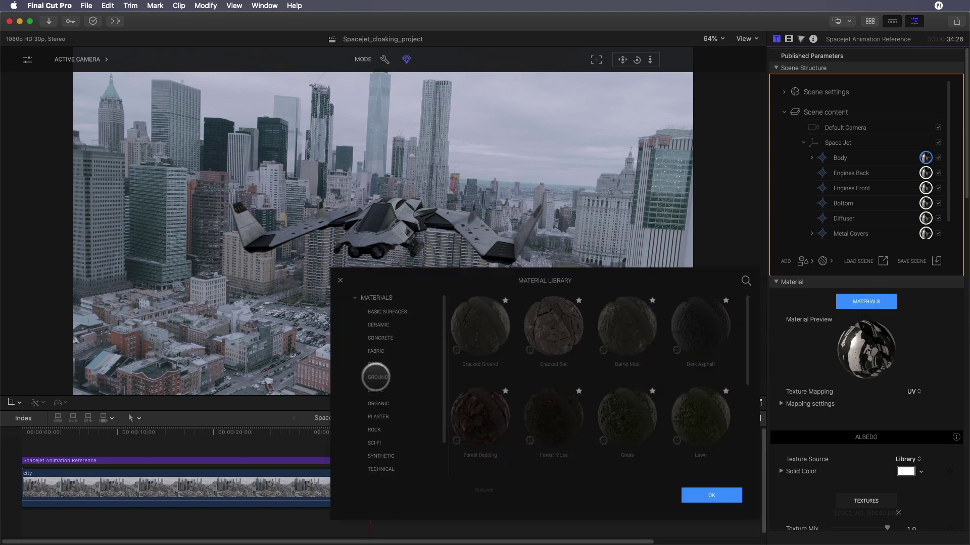
{"action": "left_click", "coordinate": [374, 365]}
{"action": "left_click", "coordinate": [377, 377]}
{"action": "left_click", "coordinate": [376, 391]}
{"action": "left_click", "coordinate": [378, 403]}
{"action": "scroll", "coordinate": [378, 433], "scroll_direction": "down", "scroll_amount": 1}
{"action": "left_click", "coordinate": [377, 407]}
{"action": "scroll", "coordinate": [428, 404], "scroll_direction": "down", "scroll_amount": 2}
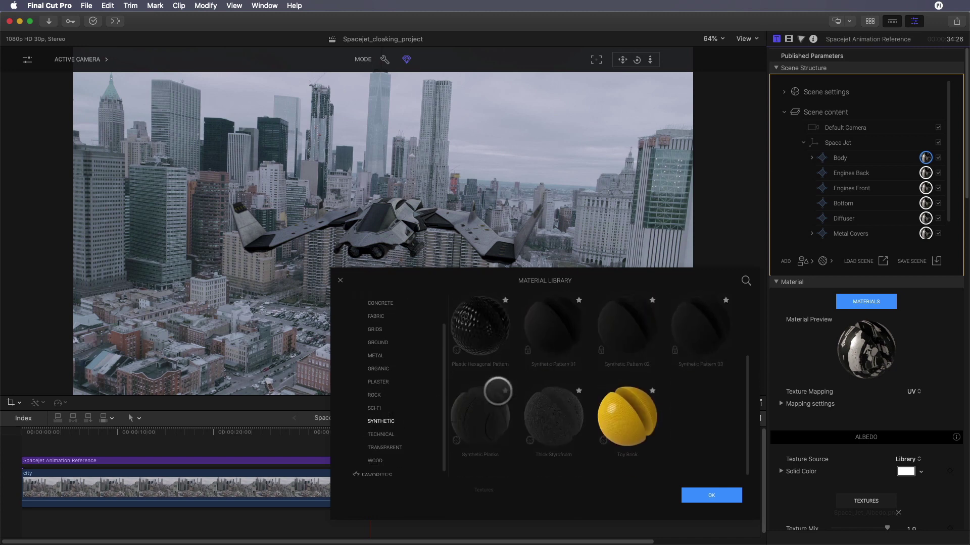
{"action": "scroll", "coordinate": [499, 395], "scroll_direction": "up", "scroll_amount": 2}
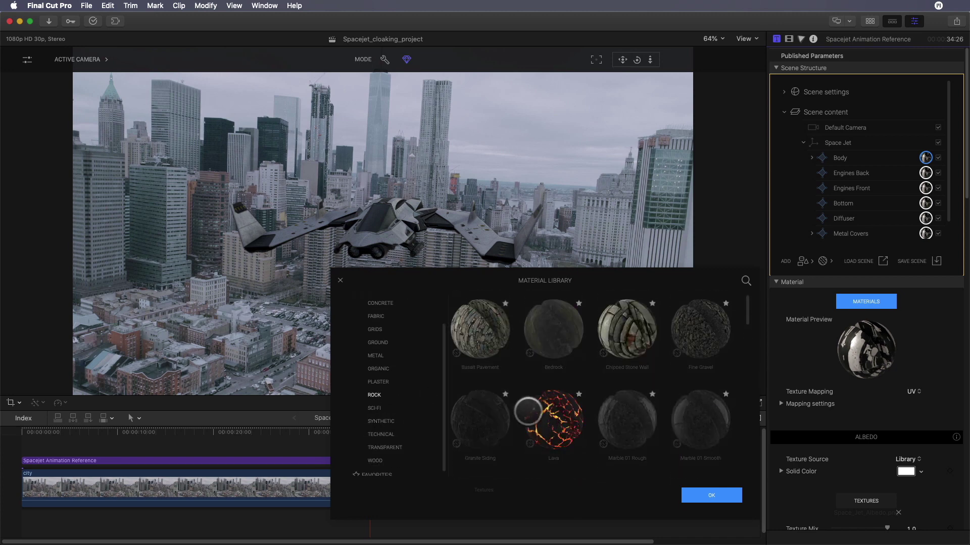
{"action": "left_click", "coordinate": [554, 418]}
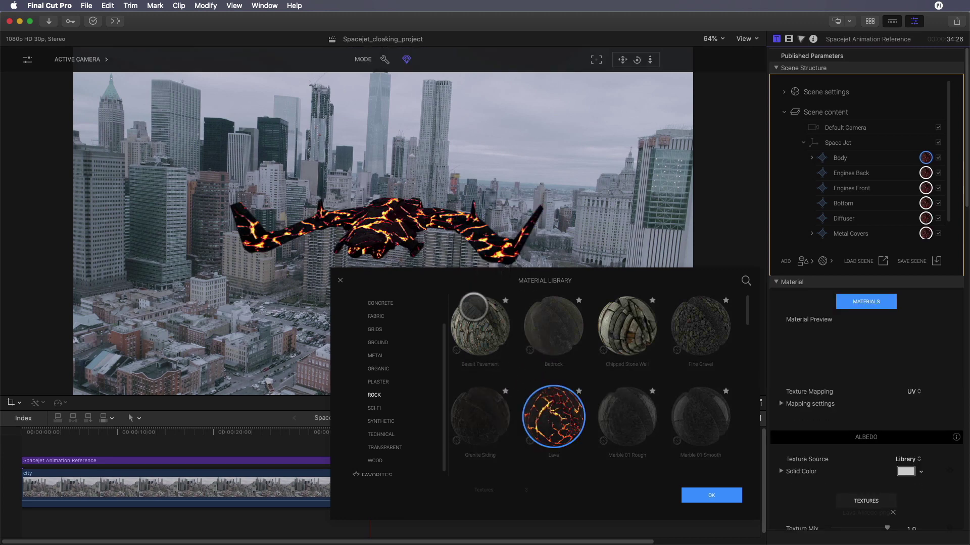
Step: Apply the Clean Water material from the Transparent category and confirm the library
{"action": "scroll", "coordinate": [424, 423], "scroll_direction": "down", "scroll_amount": 1}
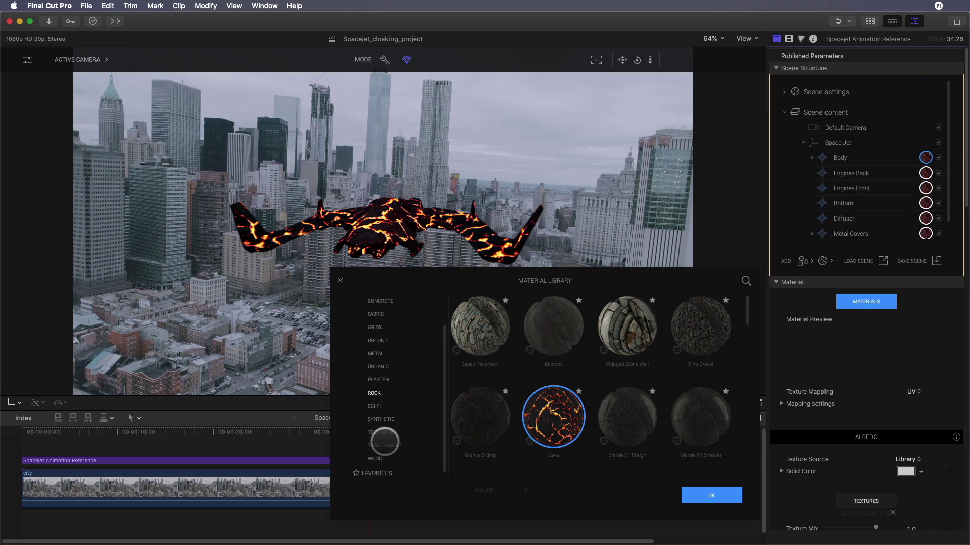
{"action": "left_click", "coordinate": [384, 445]}
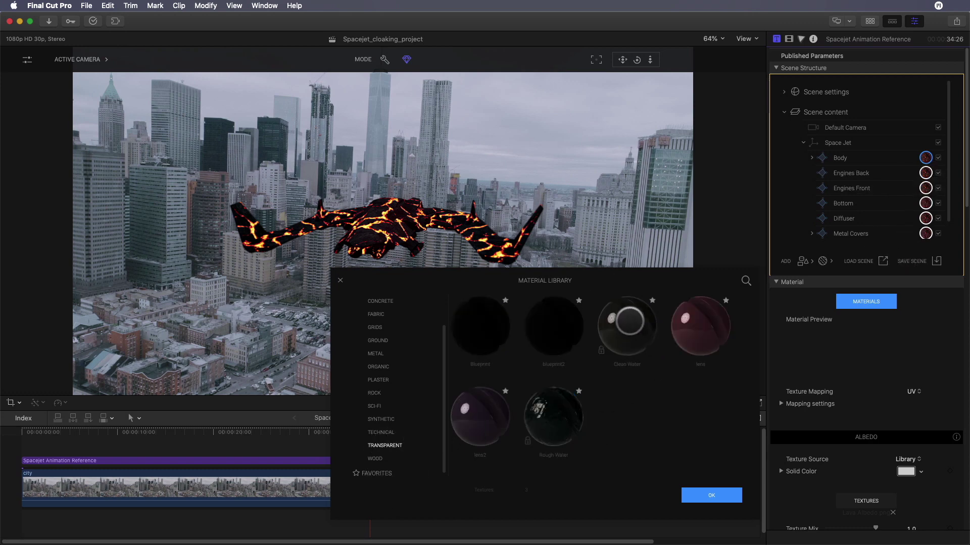
{"action": "left_click", "coordinate": [627, 326]}
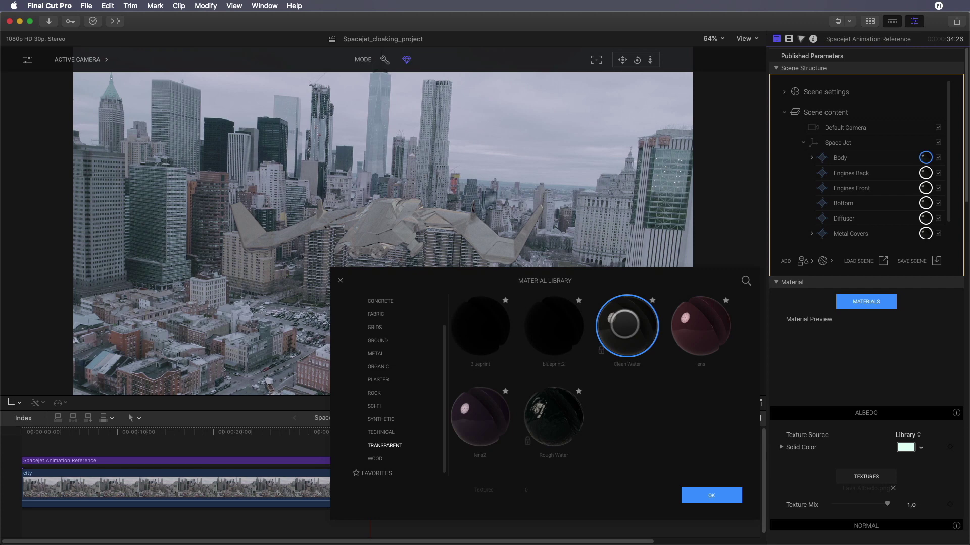
{"action": "left_click", "coordinate": [716, 496]}
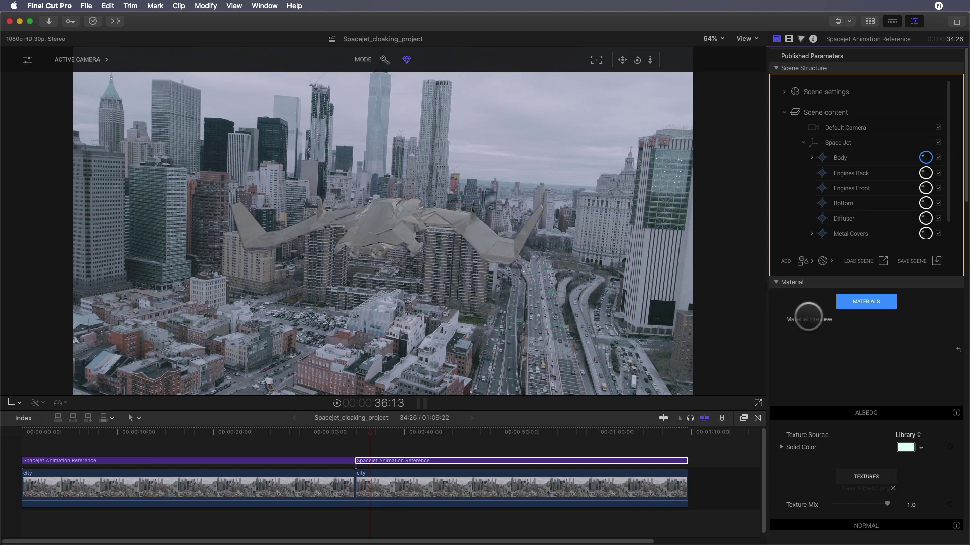
Step: Change the scene Background Type from Alpha Channel to Drop Zone and show the Background settings
{"action": "left_click", "coordinate": [813, 92]}
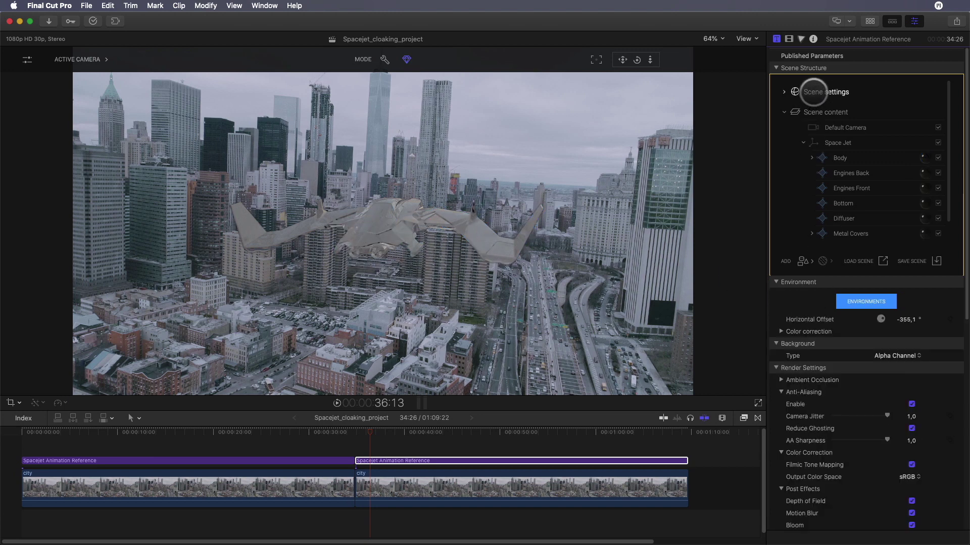
{"action": "left_click", "coordinate": [783, 92]}
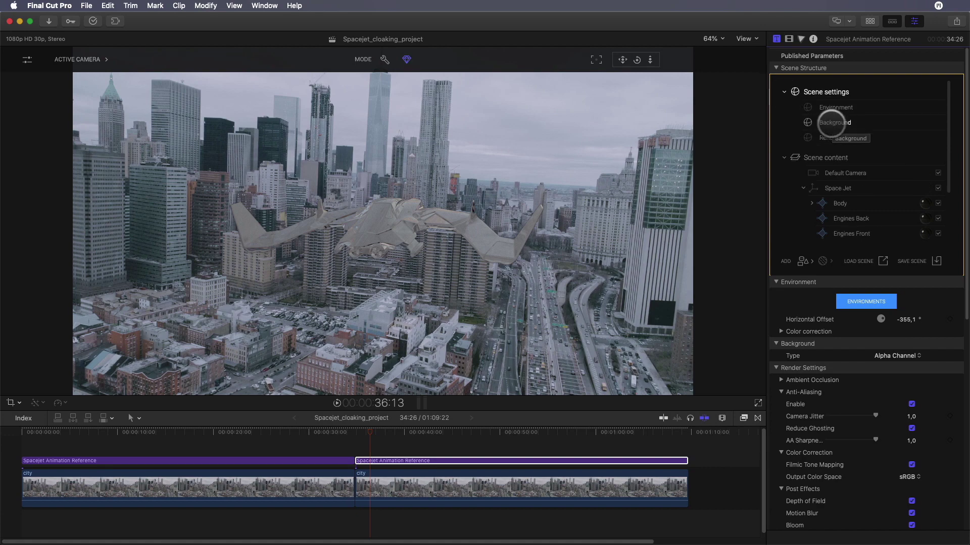
{"action": "left_click", "coordinate": [879, 356]}
{"action": "left_click", "coordinate": [884, 347]}
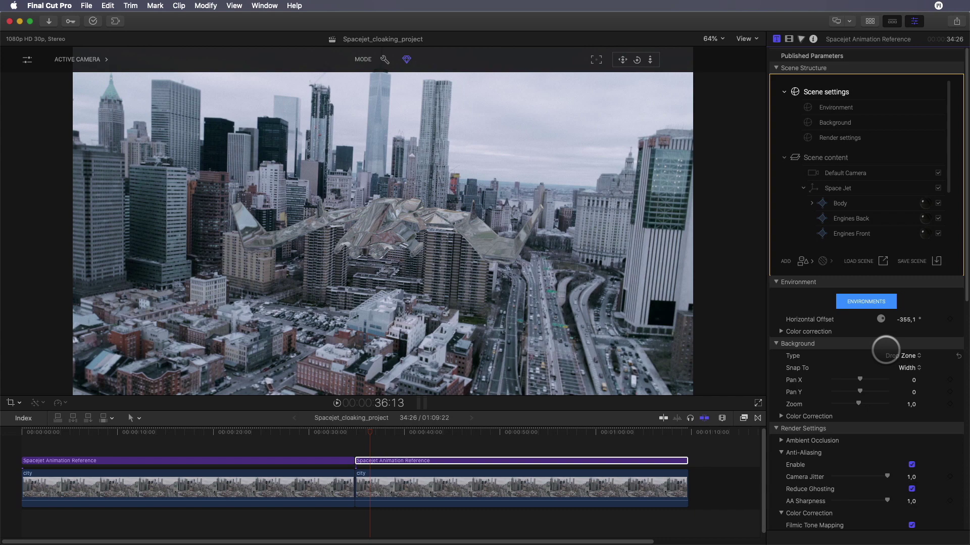
{"action": "left_click", "coordinate": [831, 122]}
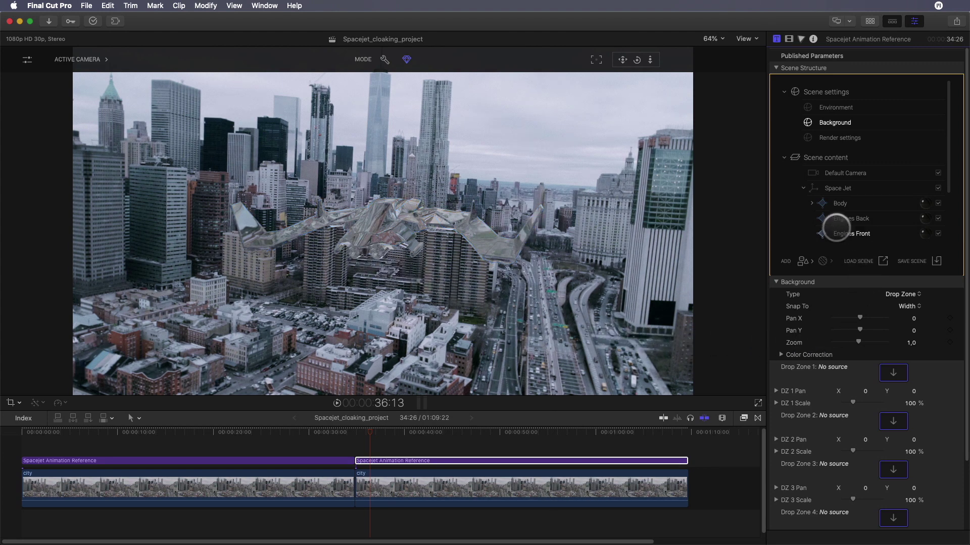
Step: Keep Body's Opacity Mode on Refraction and set IOR to 1,01, previewing the cloak
{"action": "left_click", "coordinate": [925, 202]}
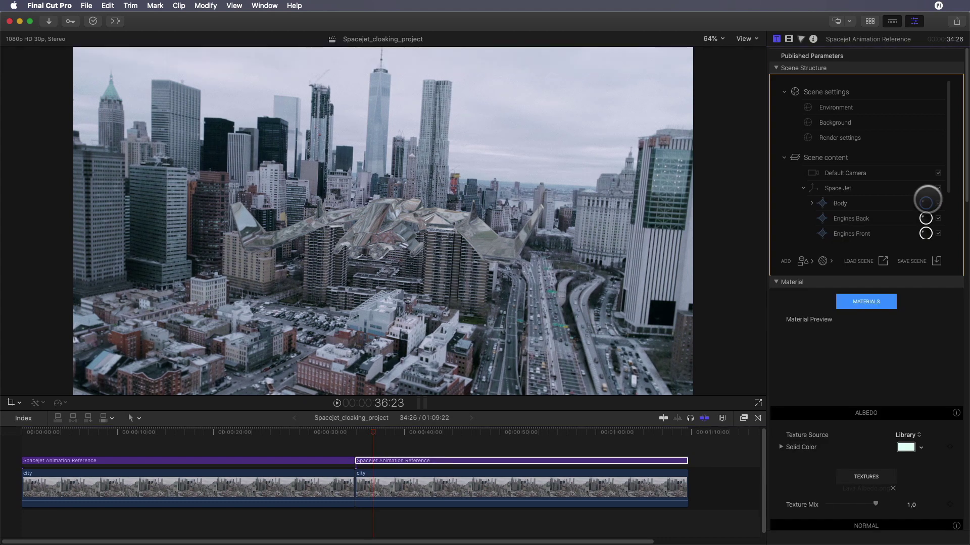
{"action": "scroll", "coordinate": [873, 370], "scroll_direction": "down", "scroll_amount": 2}
{"action": "scroll", "coordinate": [872, 370], "scroll_direction": "down", "scroll_amount": 15}
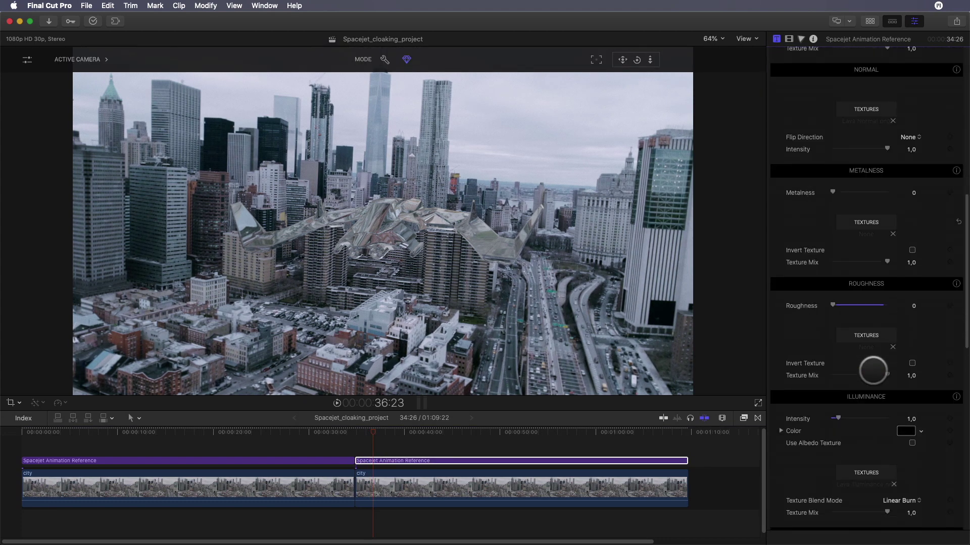
{"action": "scroll", "coordinate": [873, 371], "scroll_direction": "down", "scroll_amount": 5}
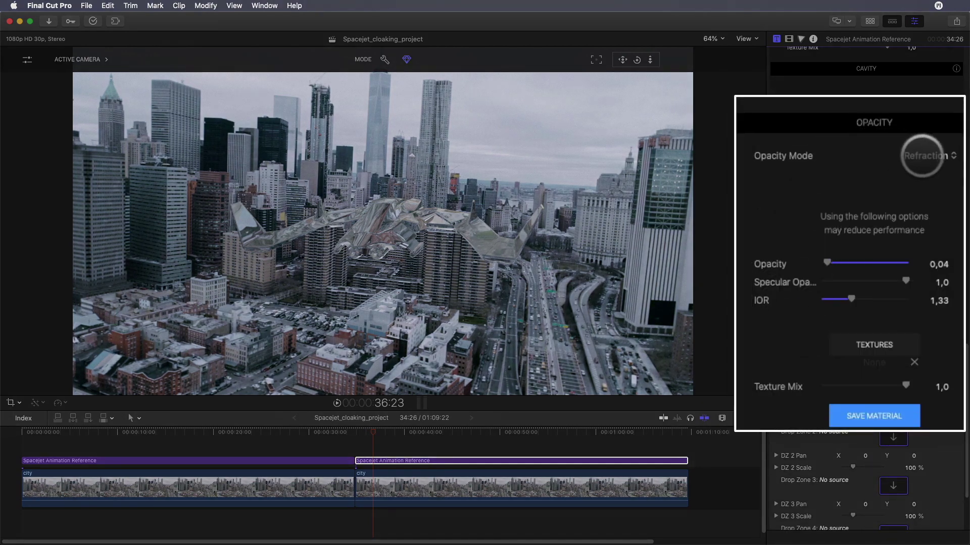
{"action": "left_click", "coordinate": [939, 117]}
{"action": "left_click", "coordinate": [940, 117]}
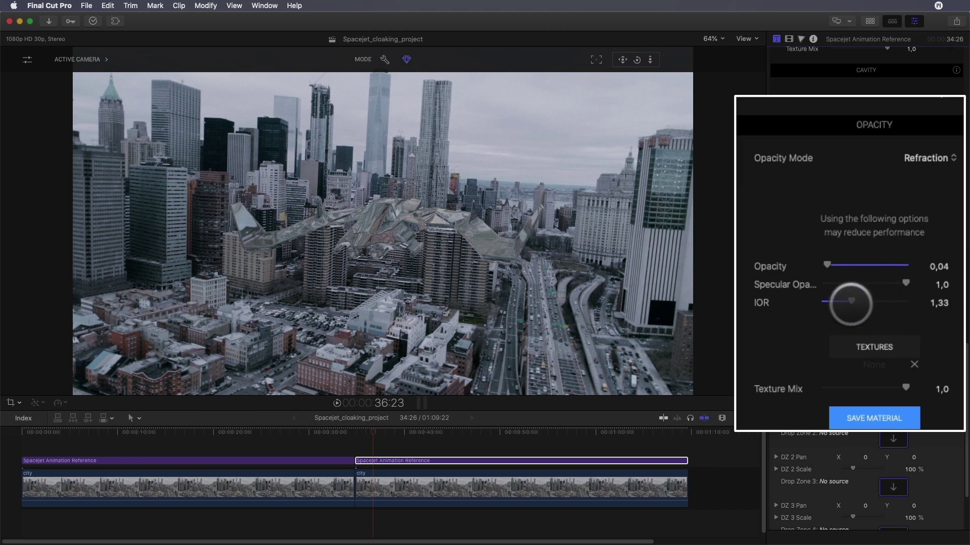
{"action": "left_click_drag", "start_coordinate": [852, 301], "coordinate": [824, 301]}
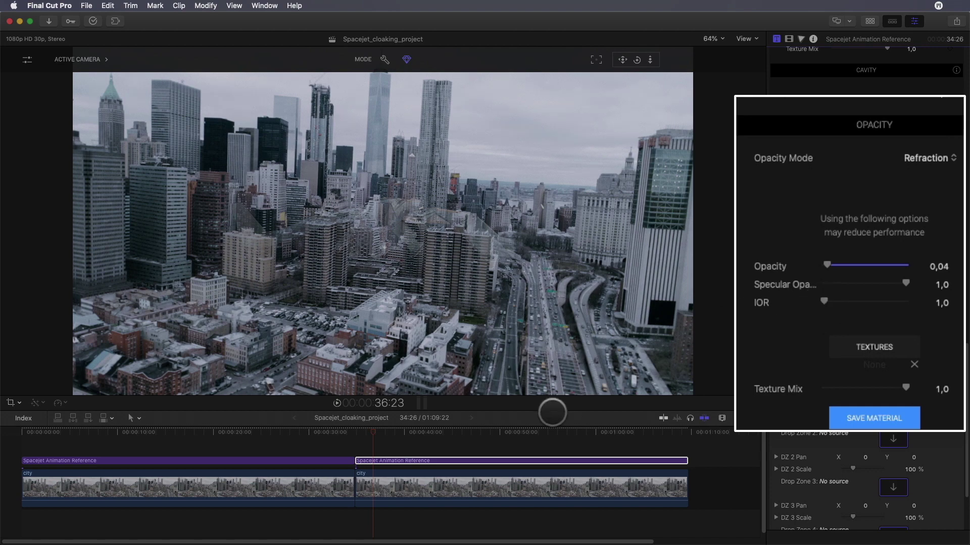
{"action": "left_click_drag", "start_coordinate": [525, 432], "coordinate": [664, 431]}
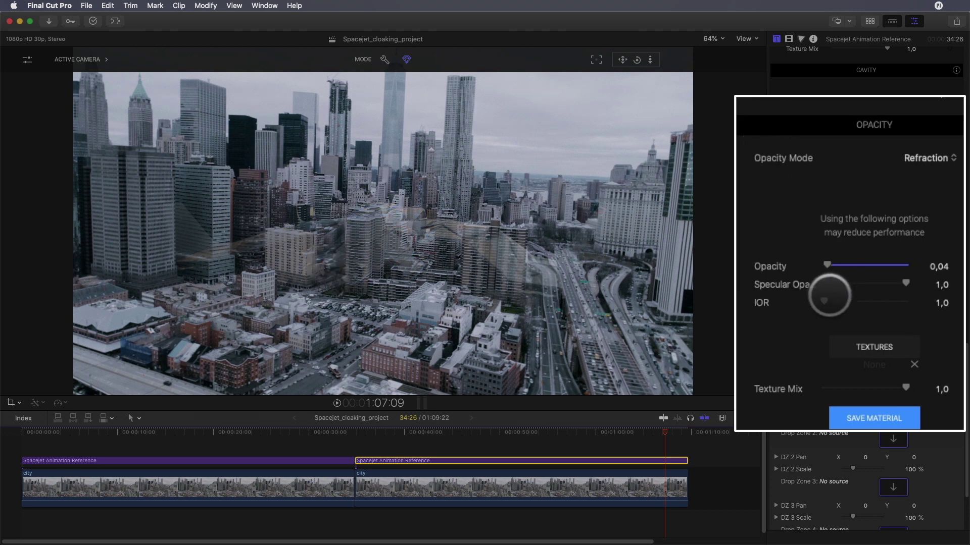
{"action": "left_click_drag", "start_coordinate": [823, 301], "coordinate": [825, 302]}
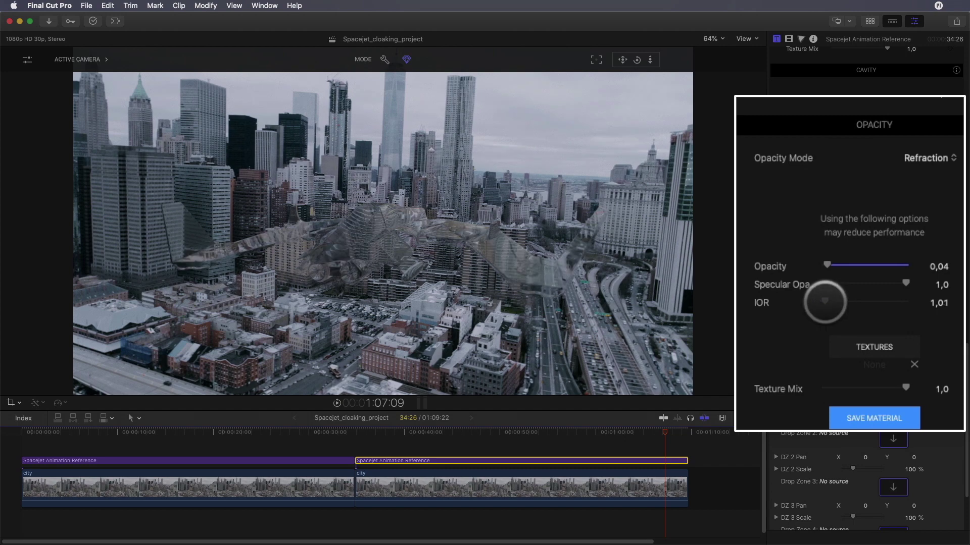
{"action": "left_click_drag", "start_coordinate": [663, 433], "coordinate": [354, 438]}
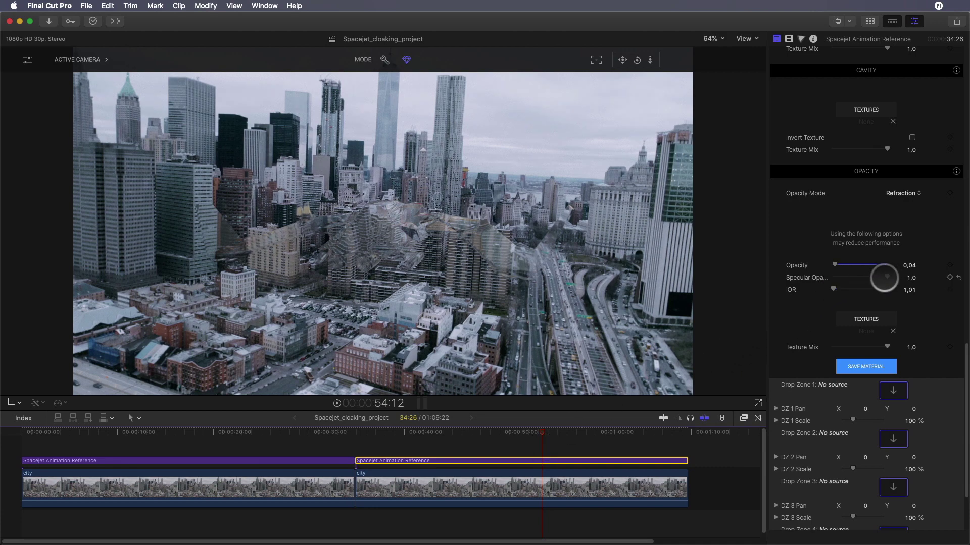
Step: Lower Specular Opacity, set Roughness to 0,04 and Metalness to 0,19, then scrub to check
{"action": "left_click_drag", "start_coordinate": [879, 277], "coordinate": [854, 274]}
{"action": "left_click_drag", "start_coordinate": [541, 432], "coordinate": [605, 432]}
{"action": "scroll", "coordinate": [848, 233], "scroll_direction": "up", "scroll_amount": 10}
{"action": "scroll", "coordinate": [848, 236], "scroll_direction": "up", "scroll_amount": 1}
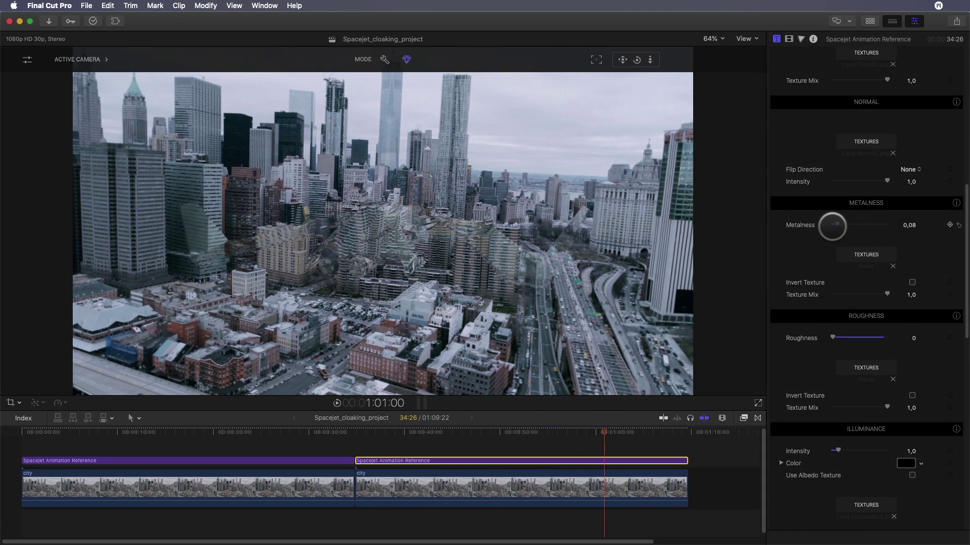
{"action": "mouse_move", "coordinate": [833, 338]}
{"action": "left_mouse_down"}
{"action": "mouse_move", "coordinate": [805, 339]}
{"action": "mouse_move", "coordinate": [843, 335]}
{"action": "mouse_move", "coordinate": [834, 338]}
{"action": "left_mouse_up"}
{"action": "scroll", "coordinate": [795, 321], "scroll_direction": "up", "scroll_amount": 1}
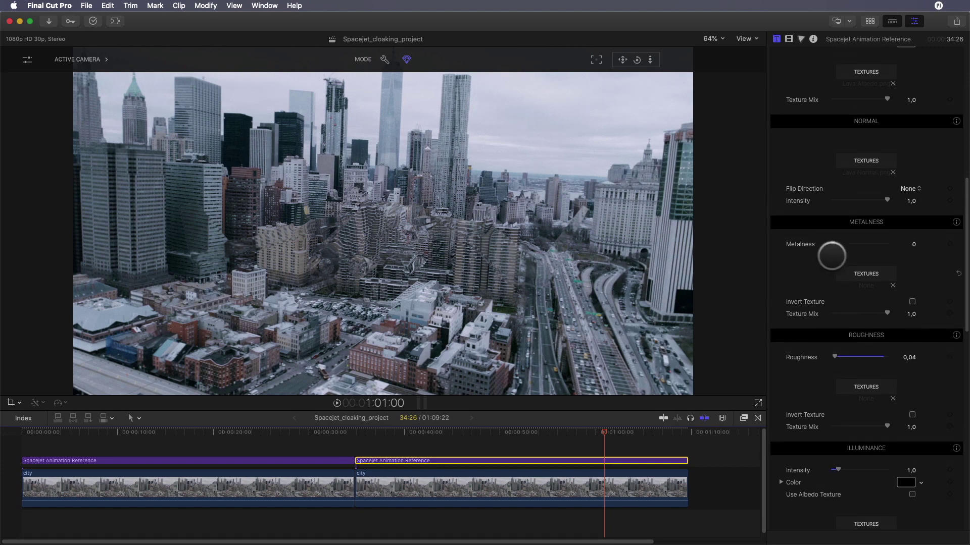
{"action": "left_click_drag", "start_coordinate": [833, 244], "coordinate": [843, 244]}
{"action": "left_click_drag", "start_coordinate": [605, 434], "coordinate": [438, 440]}
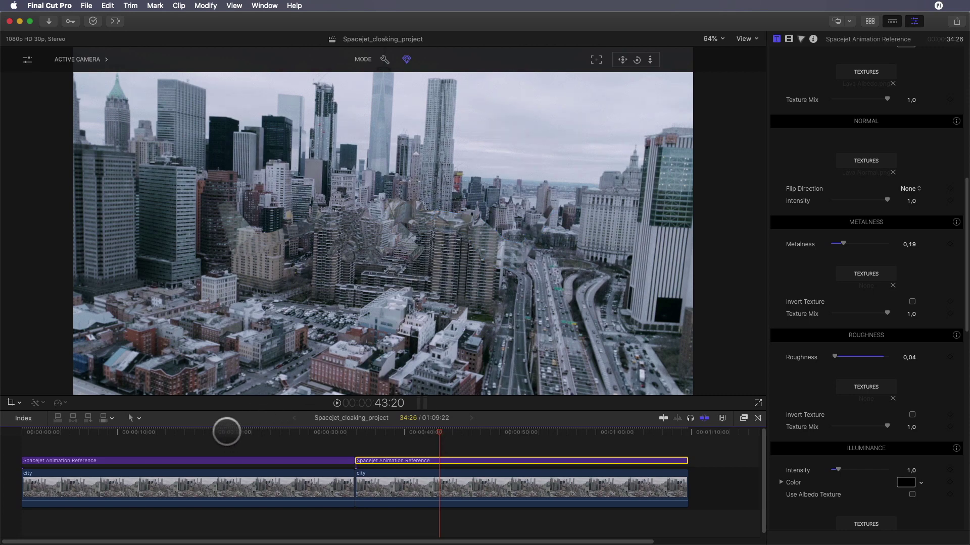
Step: Scrub between uncloaked and cloaked frames to review the cloaking effect
{"action": "left_click", "coordinate": [226, 433]}
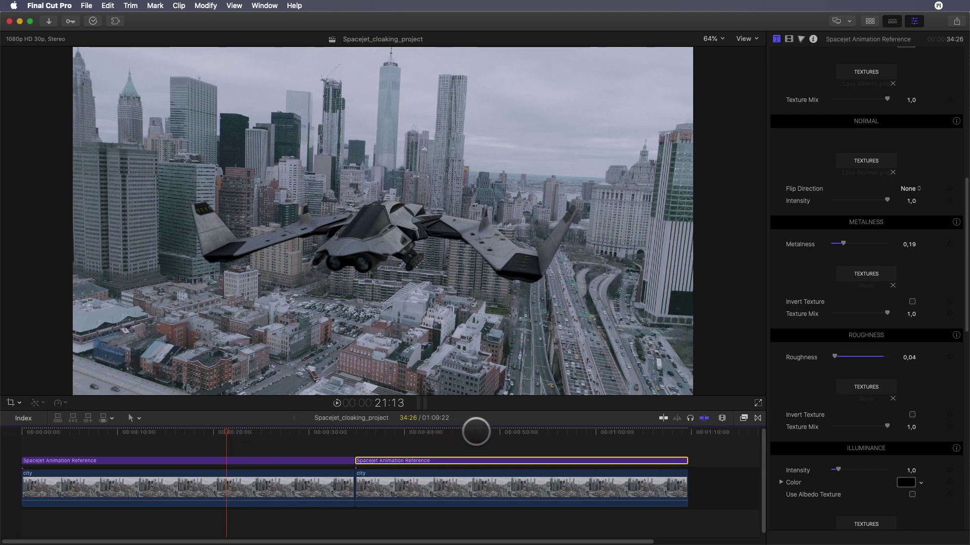
{"action": "left_click", "coordinate": [475, 432]}
{"action": "left_click_drag", "start_coordinate": [476, 431], "coordinate": [501, 443]}
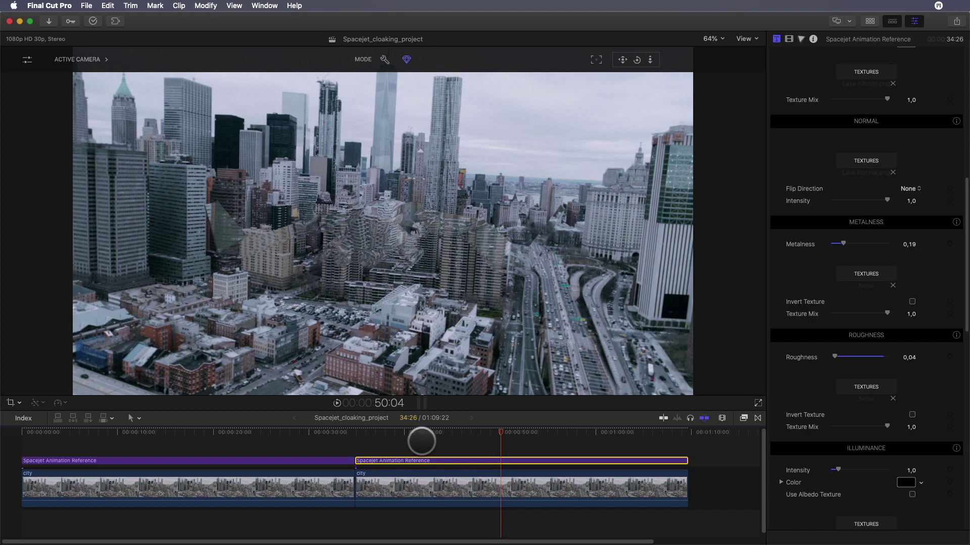
Step: Nest the right-hand spacejet and city clips into a compound clip named Spacejet_cloaking
{"action": "left_click_drag", "start_coordinate": [421, 441], "coordinate": [478, 489]}
{"action": "right_click", "coordinate": [478, 489]}
{"action": "left_click", "coordinate": [502, 364]}
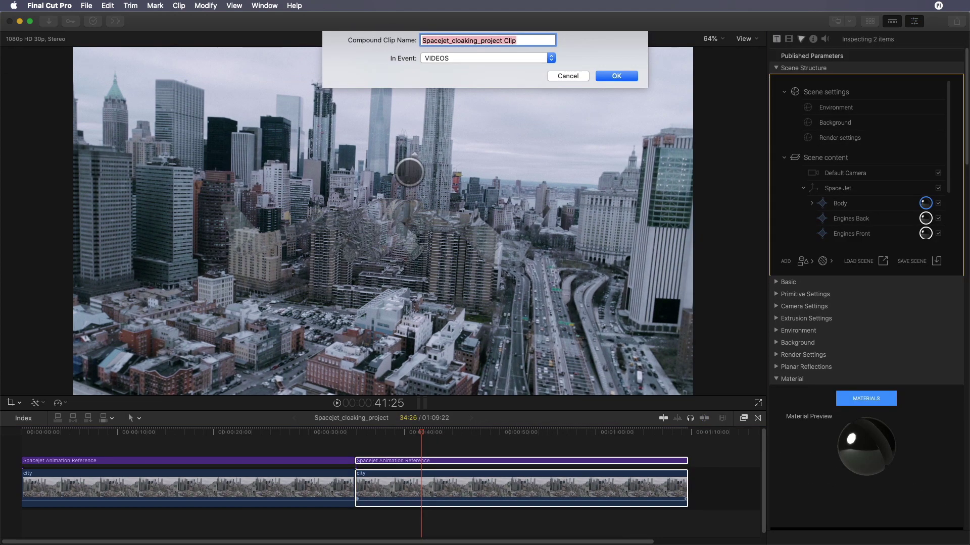
{"action": "left_click", "coordinate": [477, 40]}
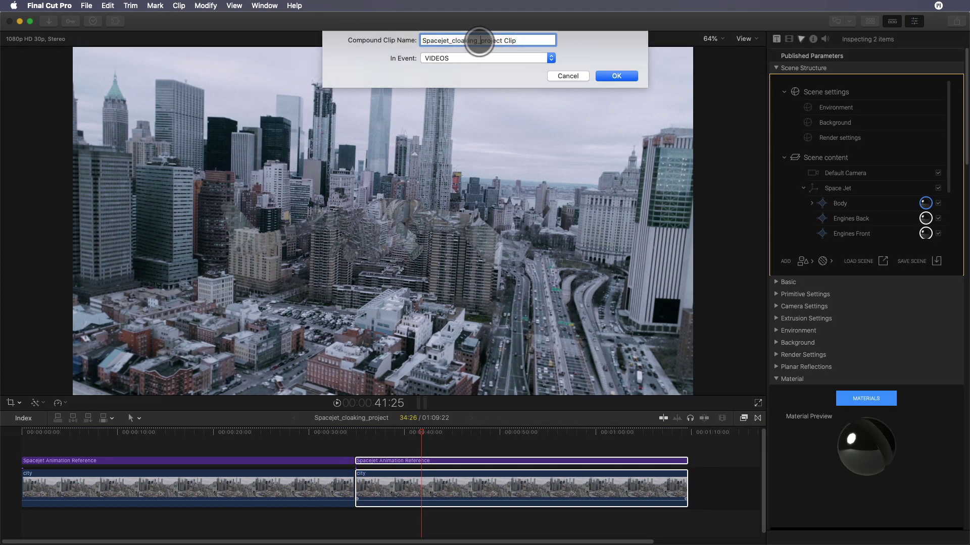
{"action": "left_click_drag", "start_coordinate": [479, 41], "coordinate": [536, 42]}
{"action": "key", "text": "BackSpace"}
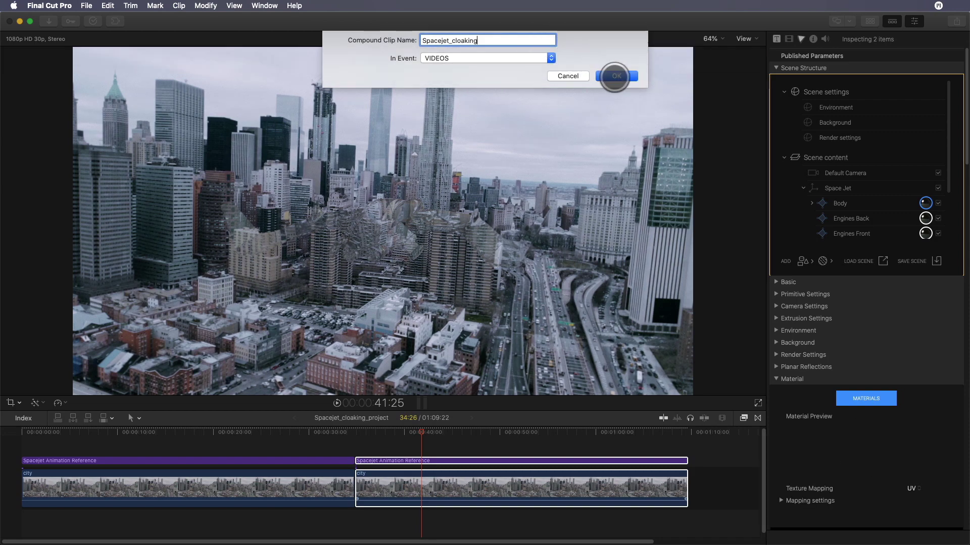
{"action": "left_click", "coordinate": [614, 76]}
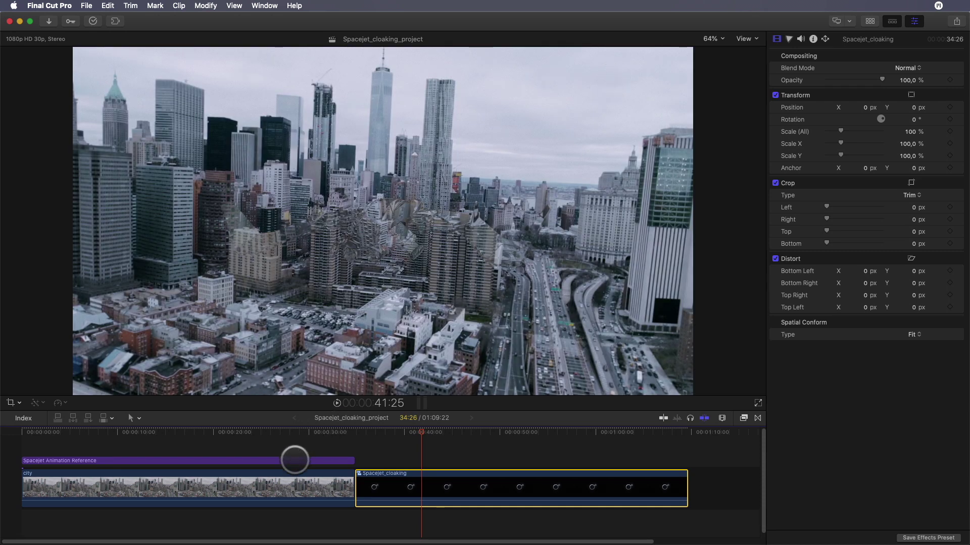
Step: At 19:26, disable the left city clip to see the spacejet alone
{"action": "left_click_drag", "start_coordinate": [233, 432], "coordinate": [211, 434]}
{"action": "left_click", "coordinate": [231, 485]}
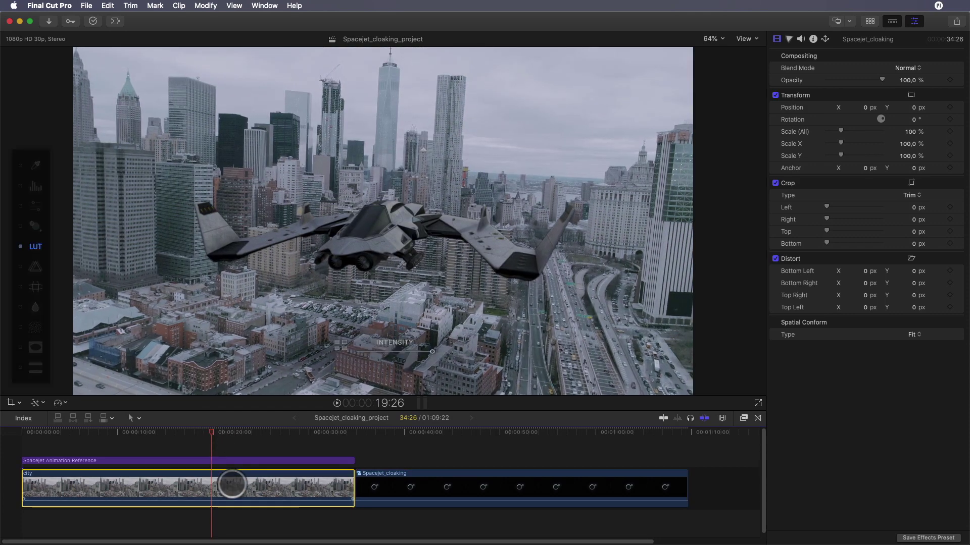
{"action": "key", "text": "v"}
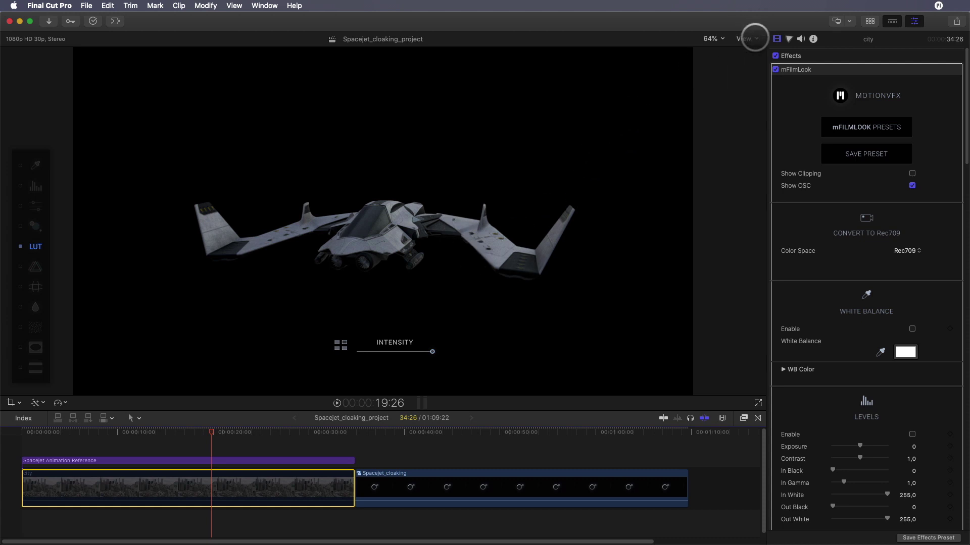
Step: Check the viewer's Alpha channel, return to All, and copy the animation above Spacejet_cloaking
{"action": "left_click", "coordinate": [755, 38]}
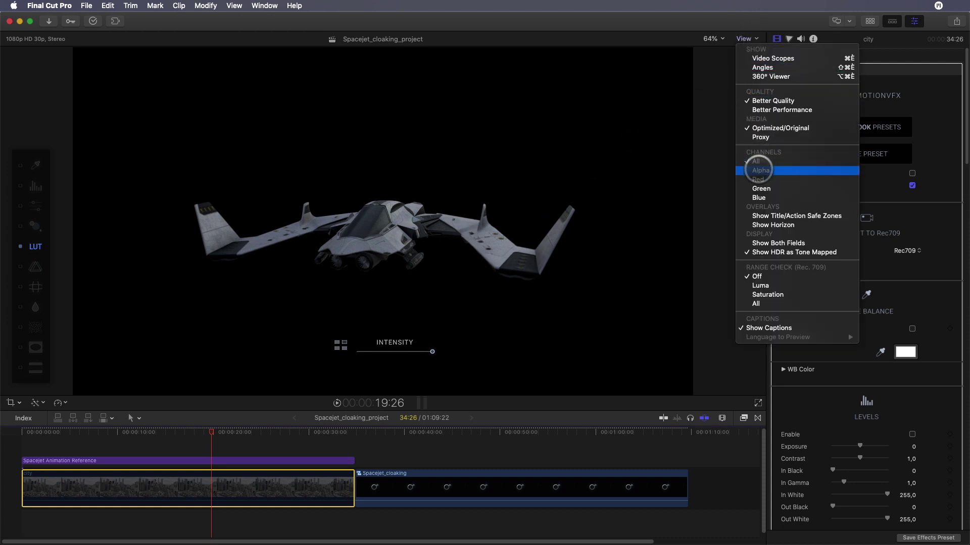
{"action": "left_click", "coordinate": [760, 170]}
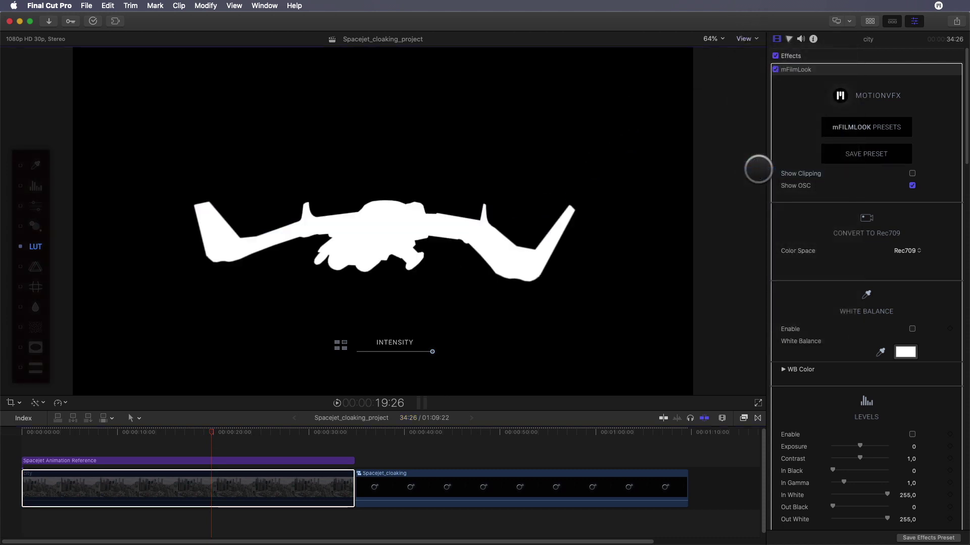
{"action": "left_click", "coordinate": [757, 37]}
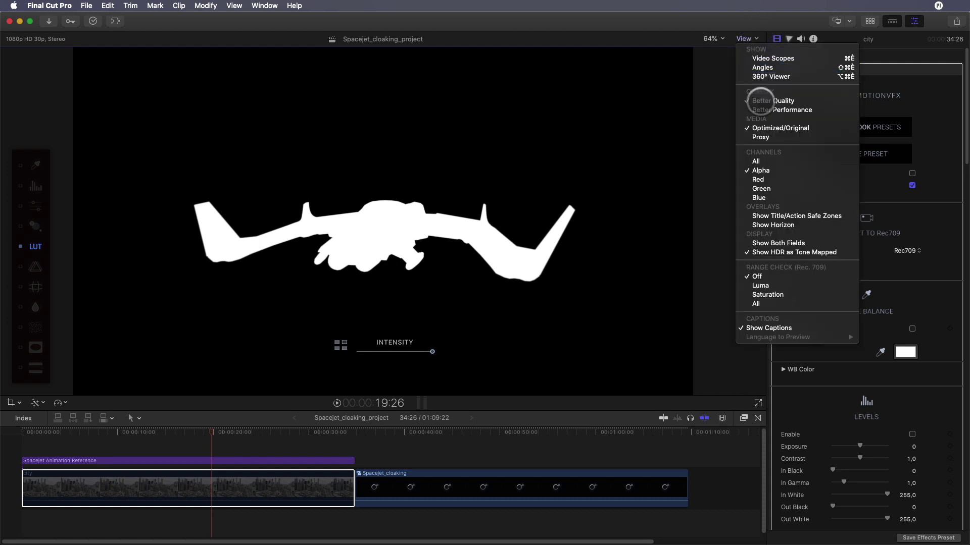
{"action": "left_click", "coordinate": [767, 160]}
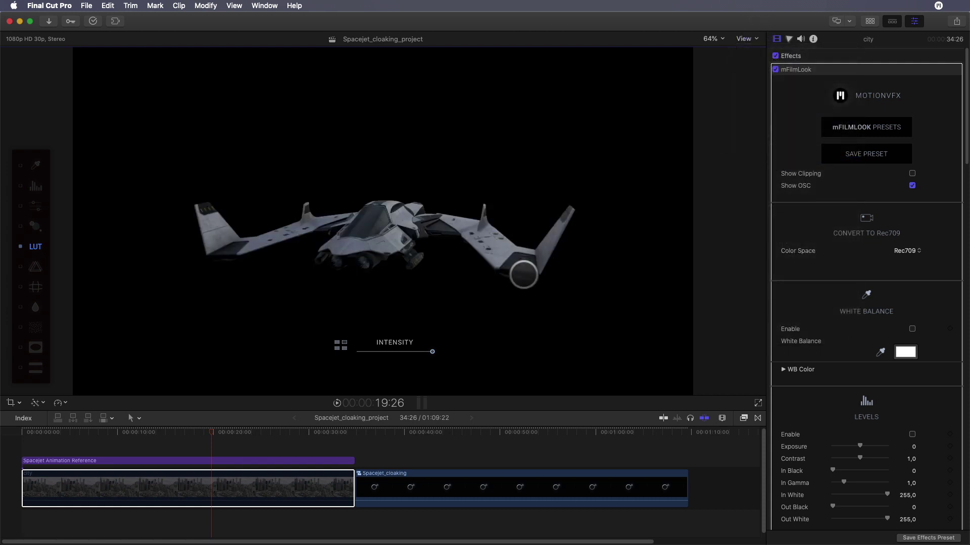
{"action": "left_click_drag", "start_coordinate": [280, 459], "coordinate": [615, 457]}
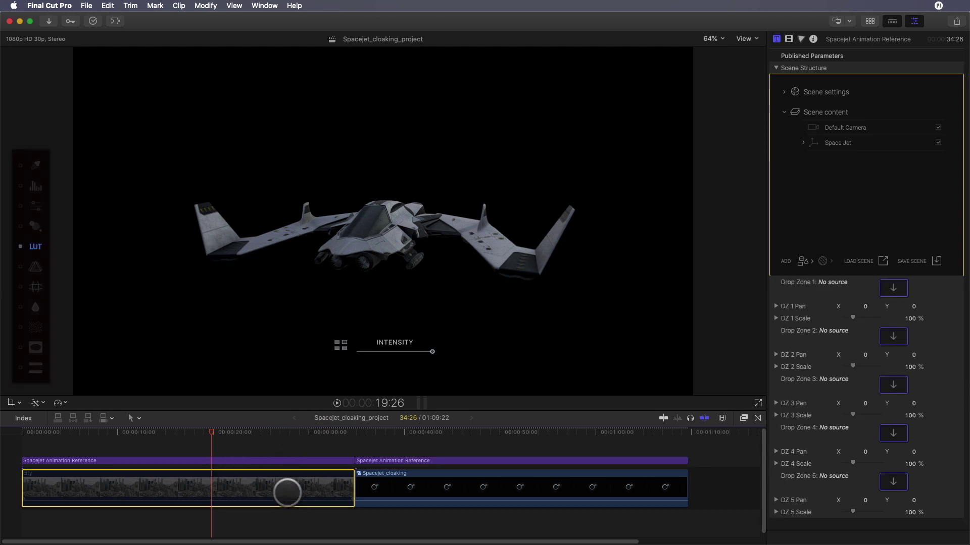
Step: At 51:10, try Stencil Alpha blend mode on the copied animation, then set it back to Normal
{"action": "left_click", "coordinate": [512, 455]}
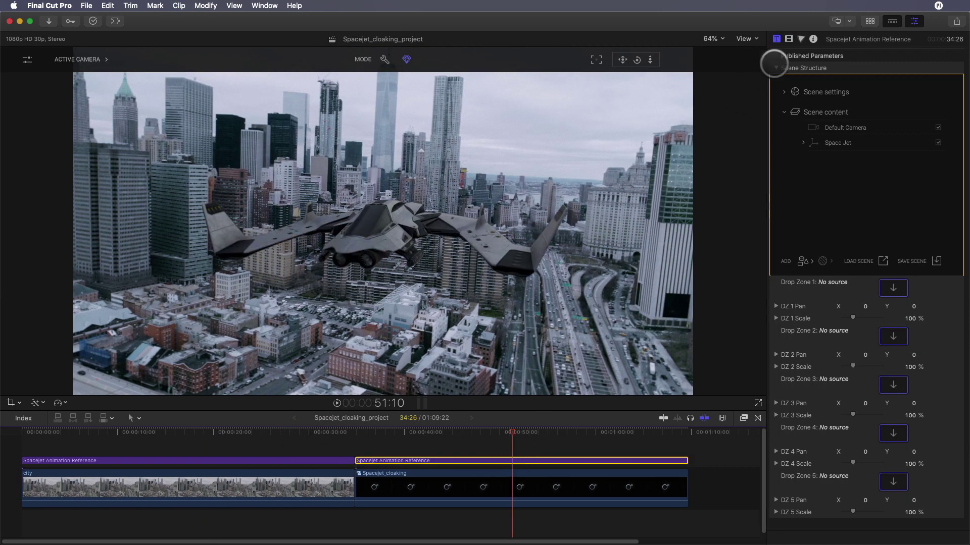
{"action": "left_click", "coordinate": [788, 39]}
{"action": "left_click", "coordinate": [904, 68]}
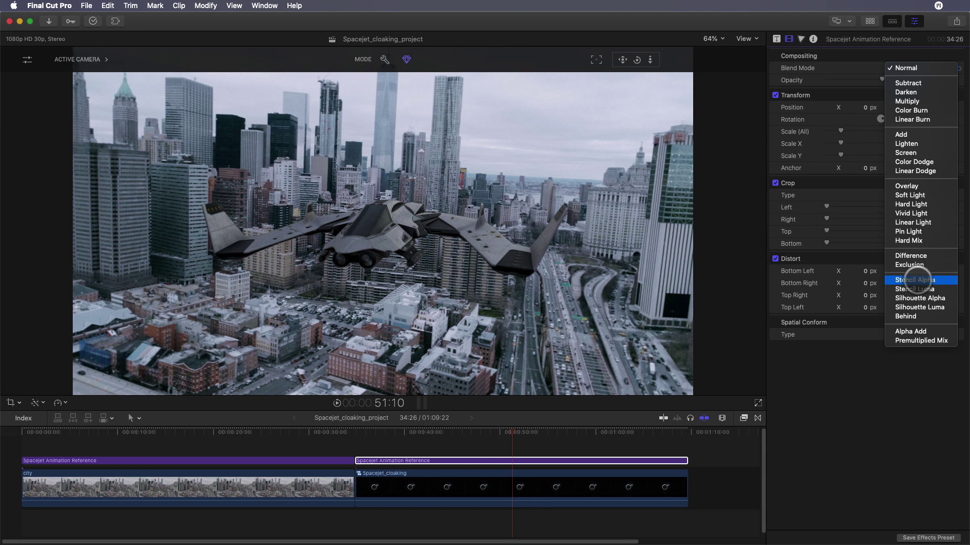
{"action": "left_click", "coordinate": [914, 280]}
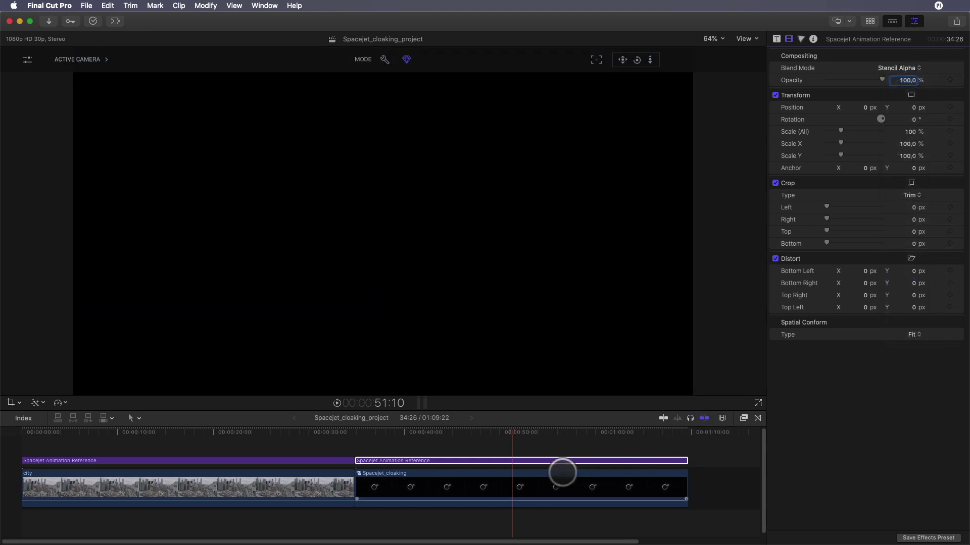
{"action": "left_click", "coordinate": [890, 70]}
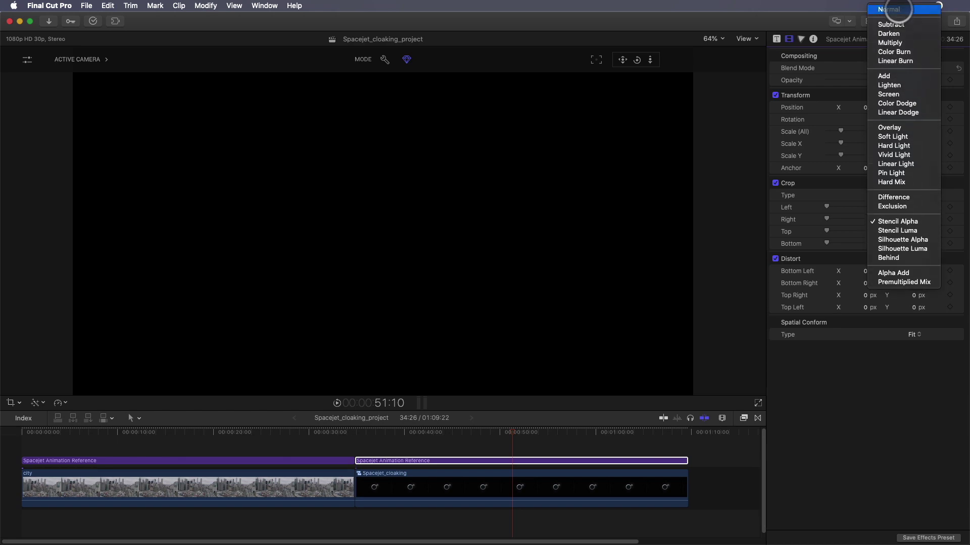
{"action": "left_click", "coordinate": [897, 9]}
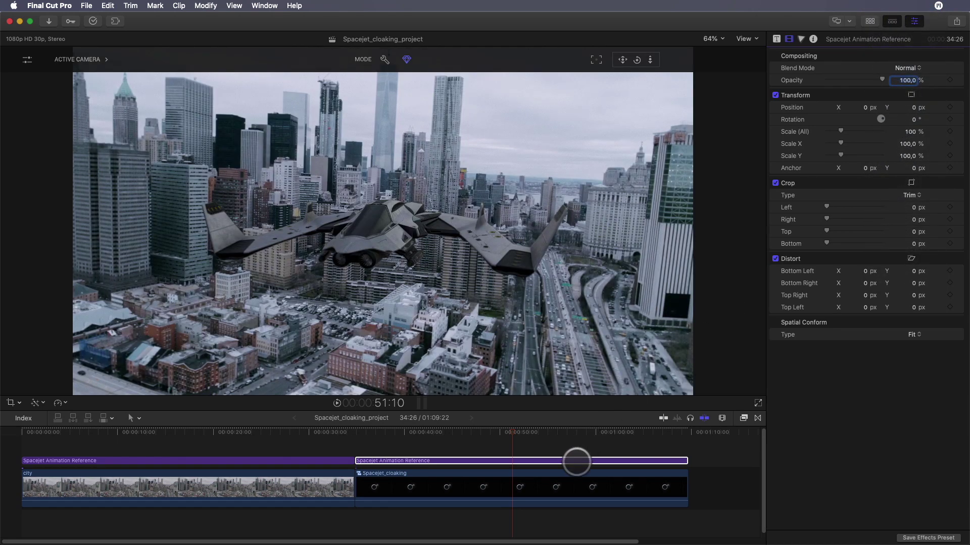
Step: Nest the spacejet animation clip into a compound clip named Spacejet_cloaking_mask
{"action": "right_click", "coordinate": [577, 461]}
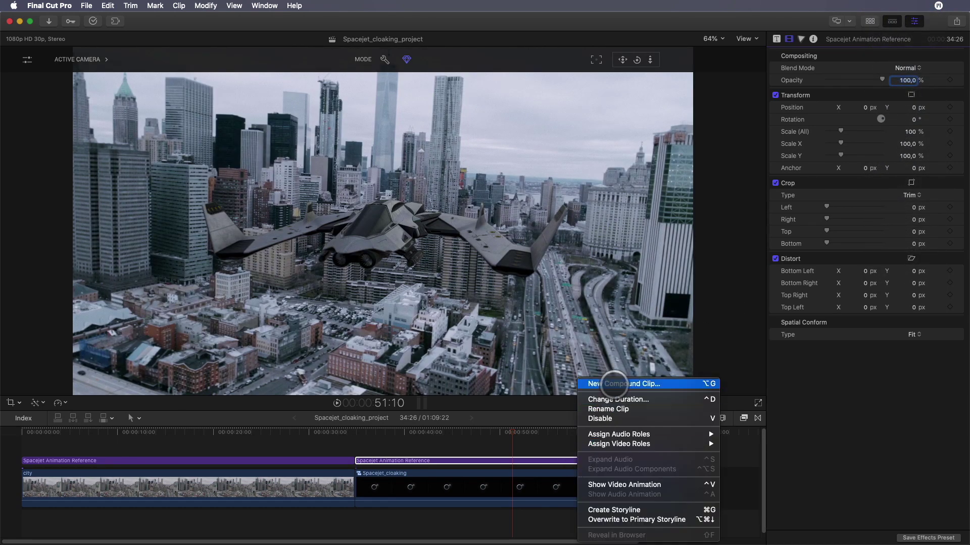
{"action": "left_click", "coordinate": [614, 383]}
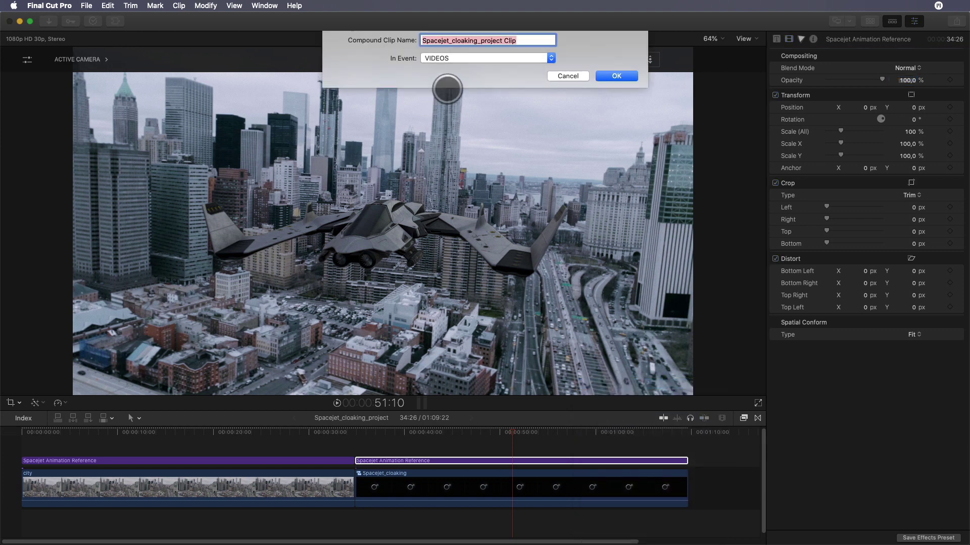
{"action": "left_click_drag", "start_coordinate": [478, 40], "coordinate": [527, 41]}
{"action": "type", "text": "mask"}
{"action": "key", "text": "Return"}
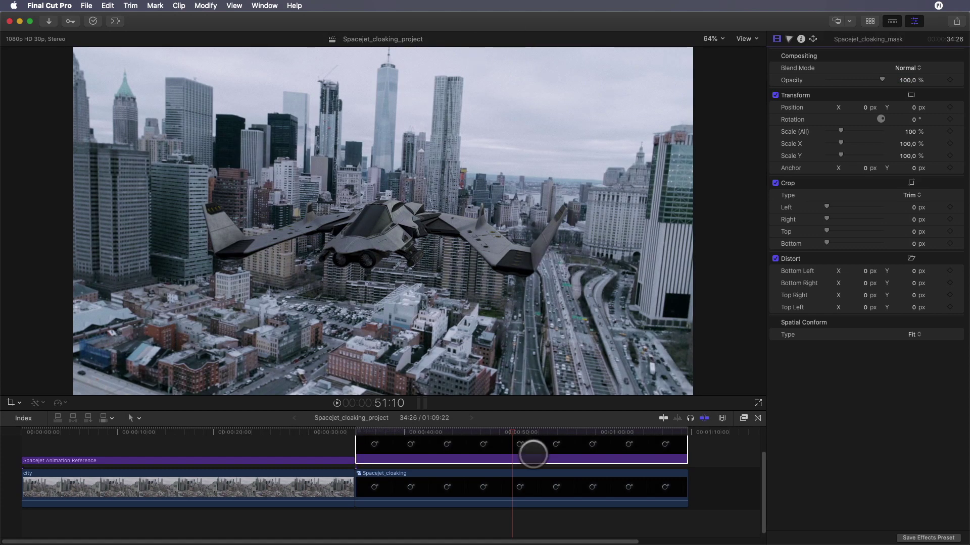
{"action": "mouse_move", "coordinate": [512, 430]}
{"action": "left_mouse_down"}
{"action": "mouse_move", "coordinate": [545, 433]}
{"action": "mouse_move", "coordinate": [529, 433]}
{"action": "left_mouse_up"}
{"action": "left_click", "coordinate": [904, 67]}
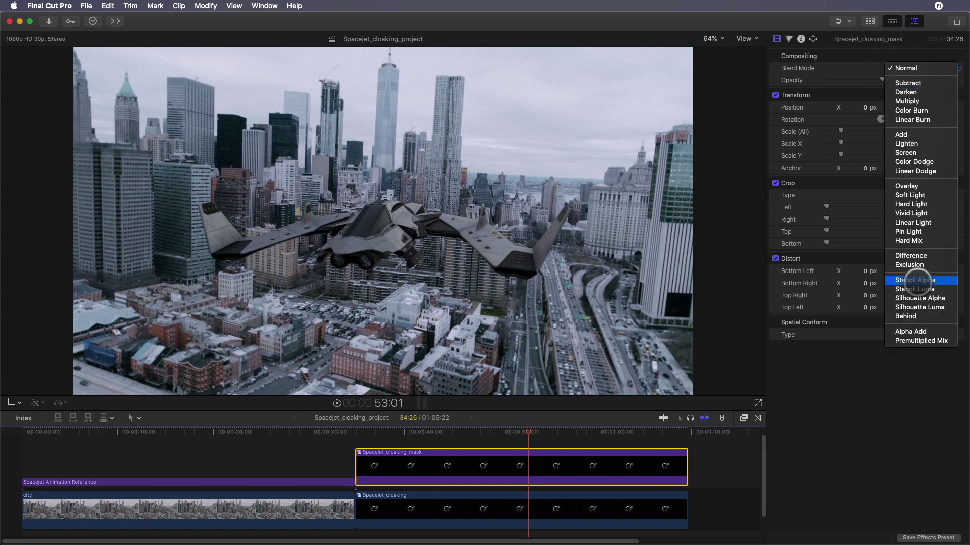
Step: Set the mask clip's blend mode to Stencil Alpha and scrub to check the stencil
{"action": "left_click", "coordinate": [915, 280]}
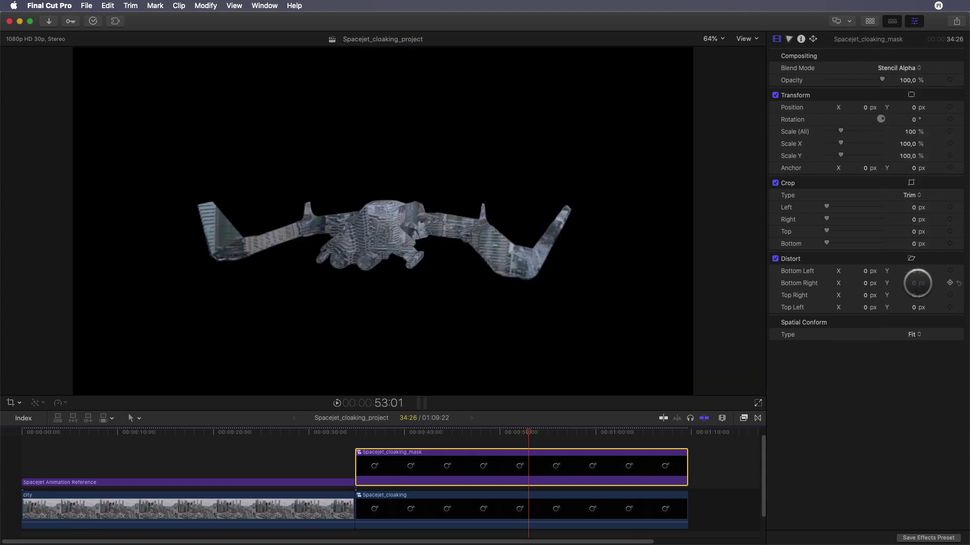
{"action": "left_click_drag", "start_coordinate": [525, 433], "coordinate": [565, 433]}
{"action": "left_click", "coordinate": [426, 459]}
Step: Nest the mask and Spacejet_cloaking clips into a compound clip named Spacejet_cloaking_cutout
{"action": "left_click_drag", "start_coordinate": [444, 443], "coordinate": [488, 517]}
{"action": "right_click", "coordinate": [489, 517]}
{"action": "left_click", "coordinate": [520, 367]}
{"action": "left_click_drag", "start_coordinate": [480, 41], "coordinate": [525, 42]}
{"action": "type", "text": "cutout"}
{"action": "key", "text": "Return"}
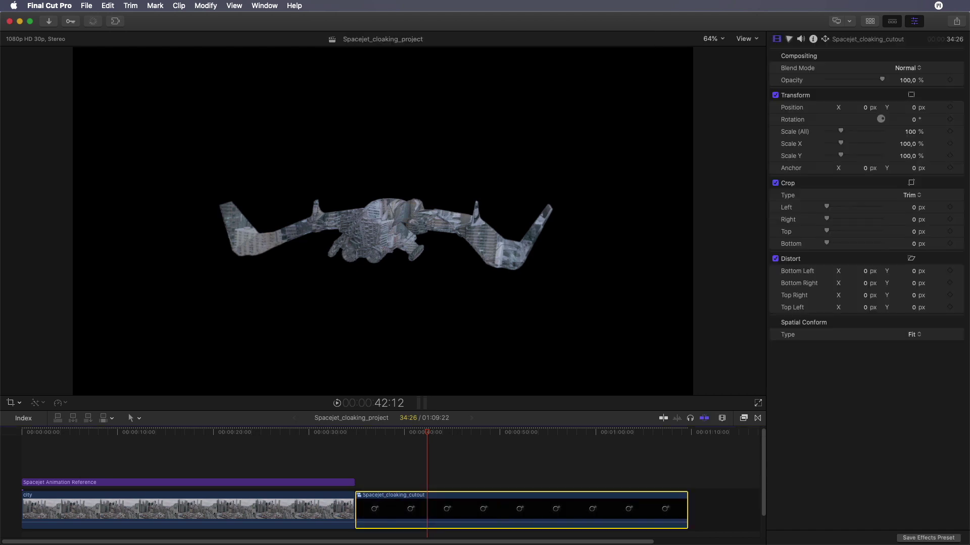
Step: Move the cutout clip to the timeline start and toggle clips with V
{"action": "left_click_drag", "start_coordinate": [463, 504], "coordinate": [332, 453]}
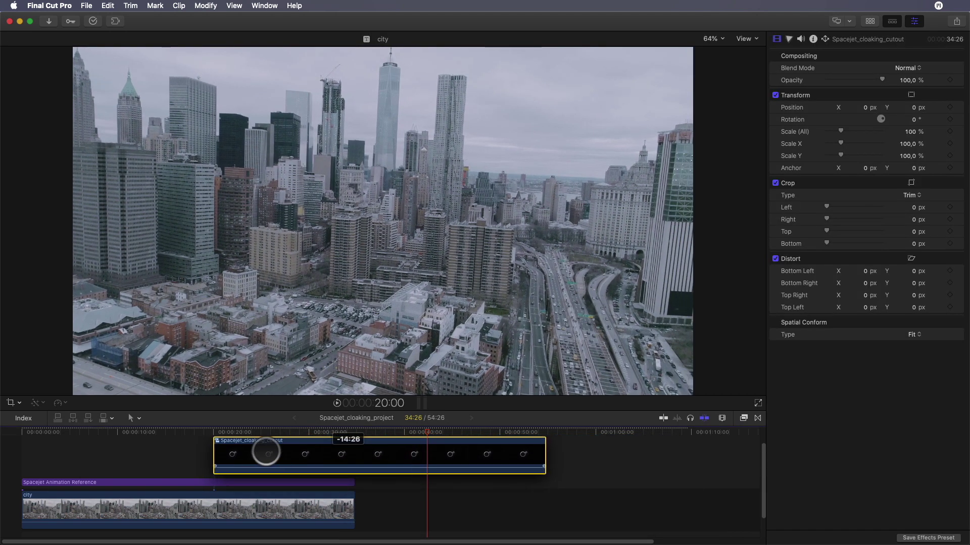
{"action": "left_click_drag", "start_coordinate": [246, 451], "coordinate": [147, 438]}
{"action": "key", "text": "v"}
{"action": "key", "text": "v"}
{"action": "key", "text": "v"}
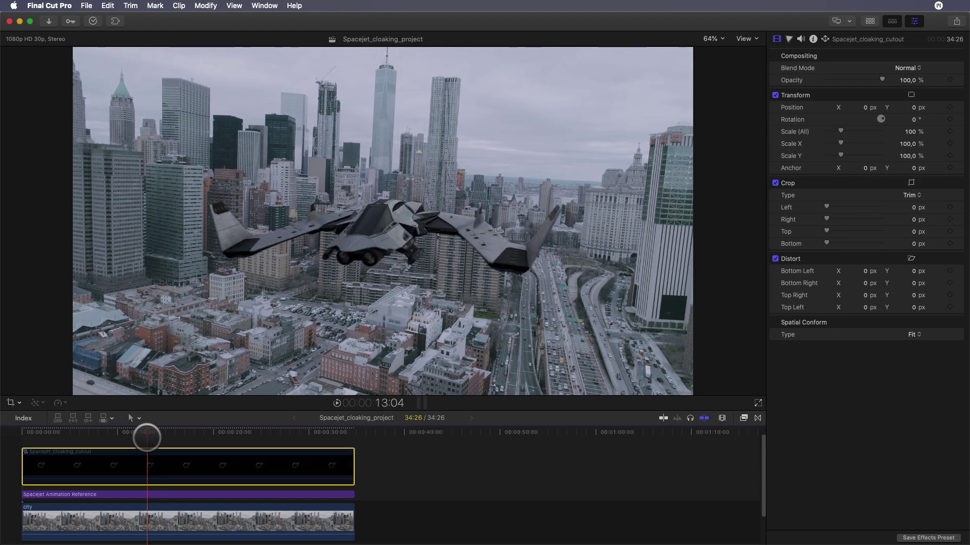
{"action": "key", "text": "v"}
{"action": "mouse_move", "coordinate": [147, 429]}
{"action": "left_mouse_down"}
{"action": "mouse_move", "coordinate": [40, 428]}
{"action": "mouse_move", "coordinate": [129, 429]}
{"action": "left_mouse_up"}
{"action": "left_click", "coordinate": [743, 418]}
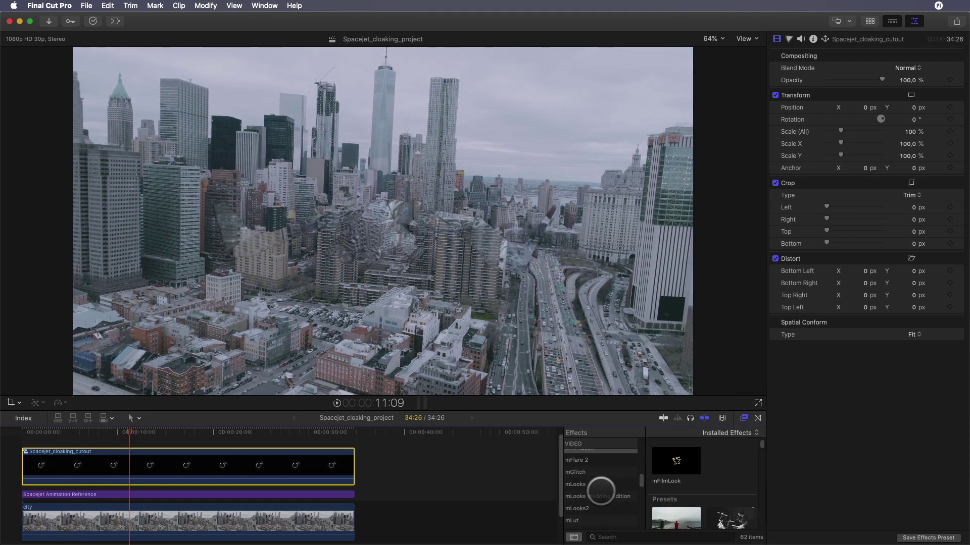
{"action": "left_click", "coordinate": [573, 490]}
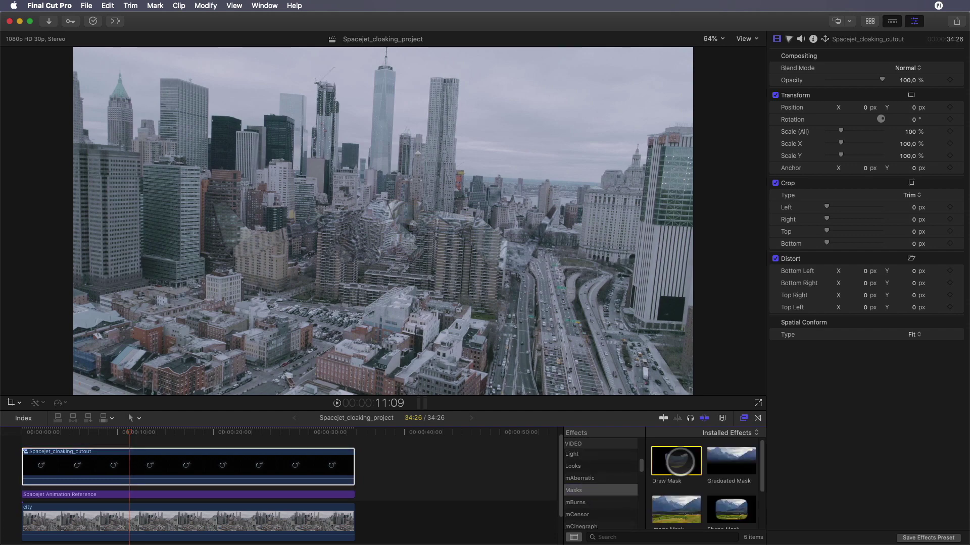
{"action": "mouse_move", "coordinate": [676, 461]}
{"action": "left_mouse_down"}
{"action": "mouse_move", "coordinate": [353, 455]}
{"action": "mouse_move", "coordinate": [329, 428]}
{"action": "mouse_move", "coordinate": [259, 470]}
{"action": "left_mouse_up"}
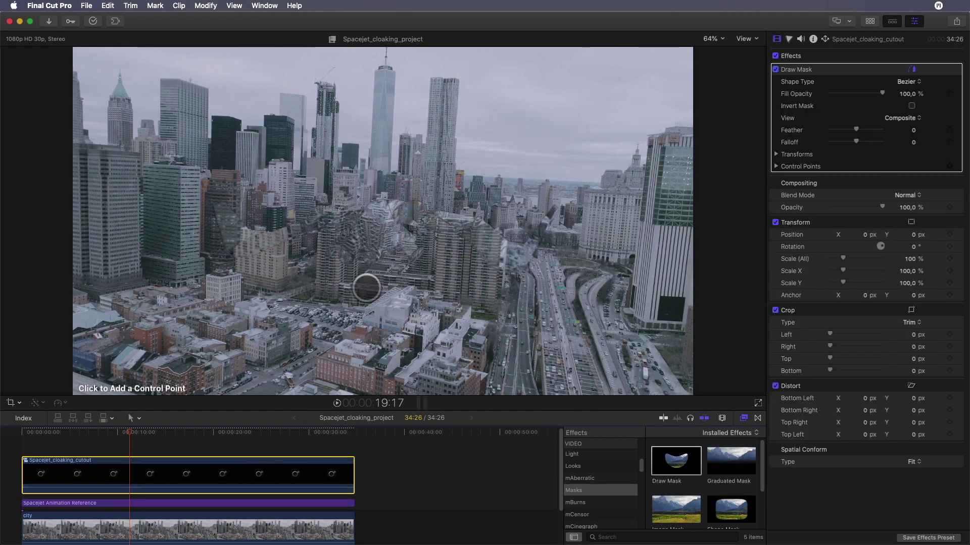
{"action": "left_click", "coordinate": [443, 160]}
{"action": "left_click", "coordinate": [341, 260]}
{"action": "left_click", "coordinate": [382, 321]}
{"action": "left_click", "coordinate": [592, 269]}
{"action": "left_click", "coordinate": [524, 172]}
{"action": "left_click", "coordinate": [443, 160]}
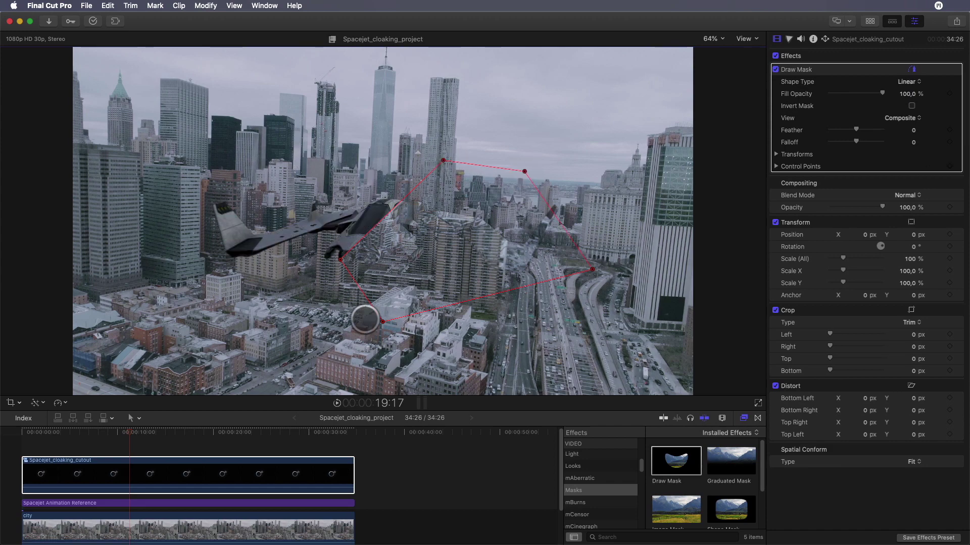
{"action": "left_click_drag", "start_coordinate": [354, 247], "coordinate": [387, 244]}
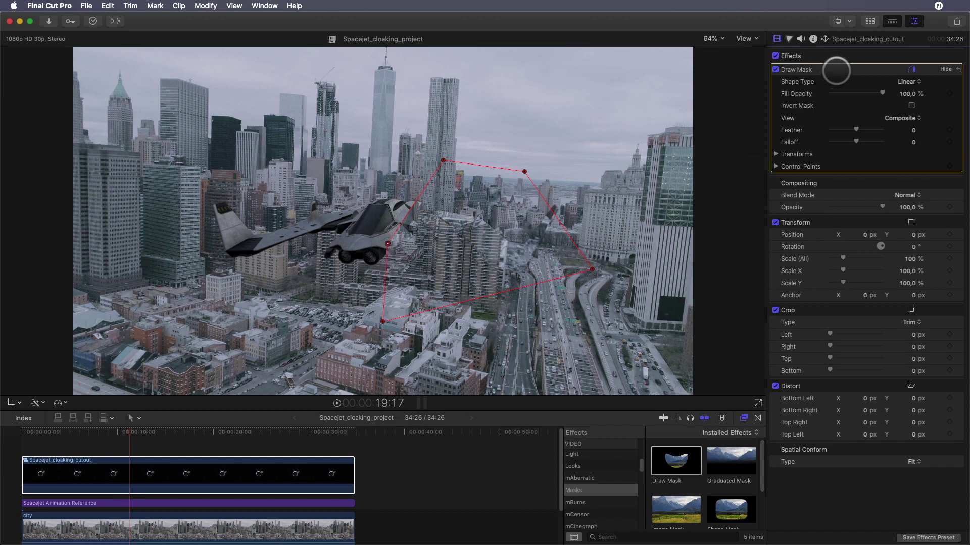
{"action": "key", "text": "Delete"}
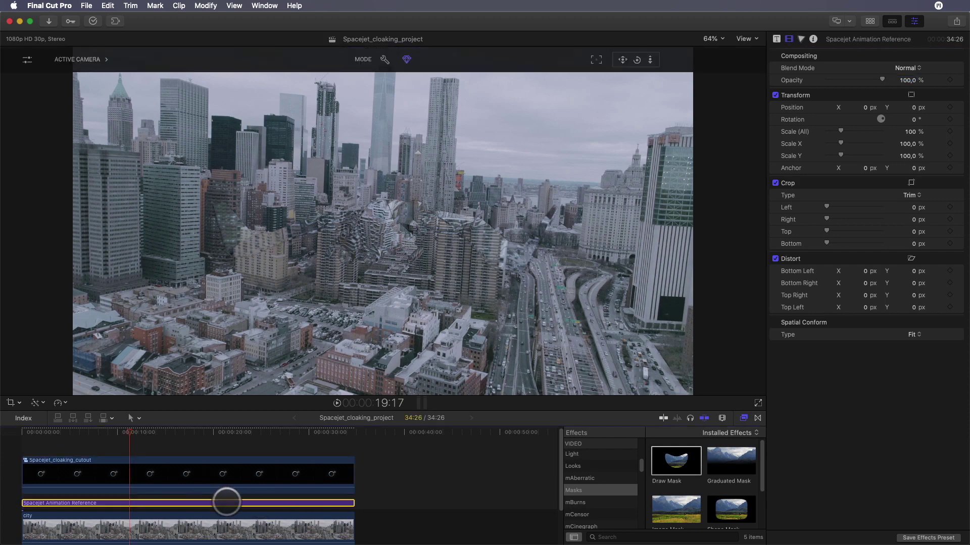
Step: Add a second copy of the Spacejet Animation Reference clip at the storyline end
{"action": "left_click_drag", "start_coordinate": [224, 500], "coordinate": [487, 515]}
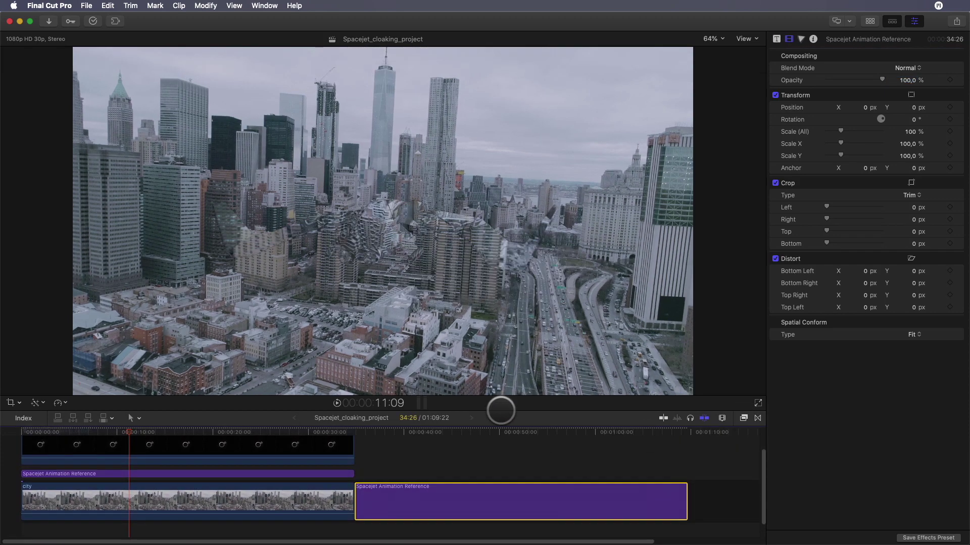
{"action": "left_click_drag", "start_coordinate": [500, 411], "coordinate": [511, 353]}
{"action": "left_click_drag", "start_coordinate": [373, 382], "coordinate": [507, 401]}
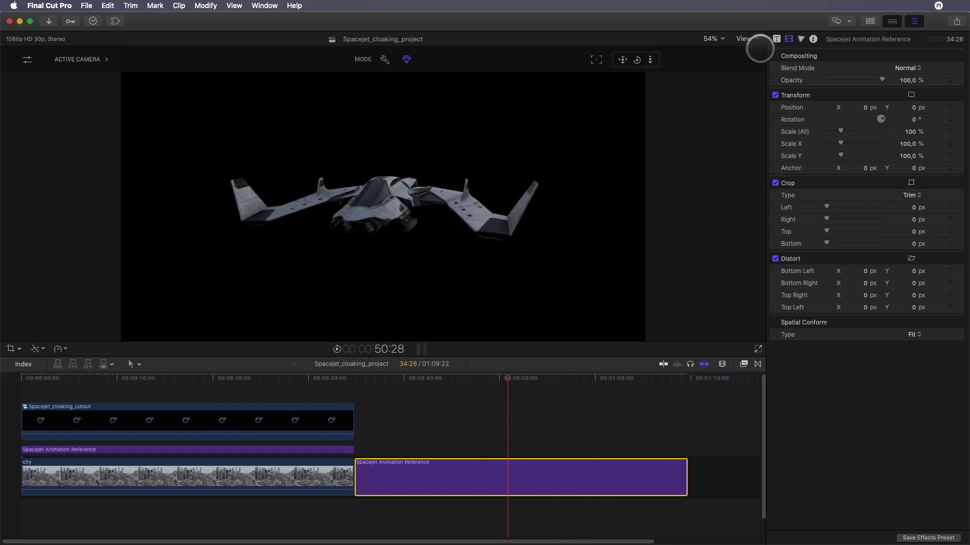
Step: Apply the Basic Surface 8 material to the ship's Body from the Material Library
{"action": "left_click", "coordinate": [776, 39]}
{"action": "left_click", "coordinate": [803, 143]}
{"action": "left_click", "coordinate": [926, 157]}
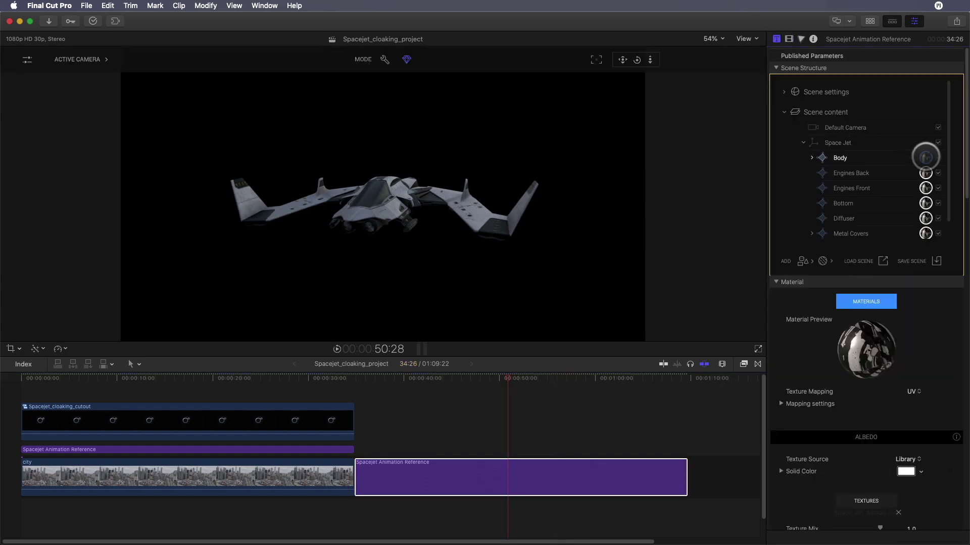
{"action": "left_click", "coordinate": [926, 156]}
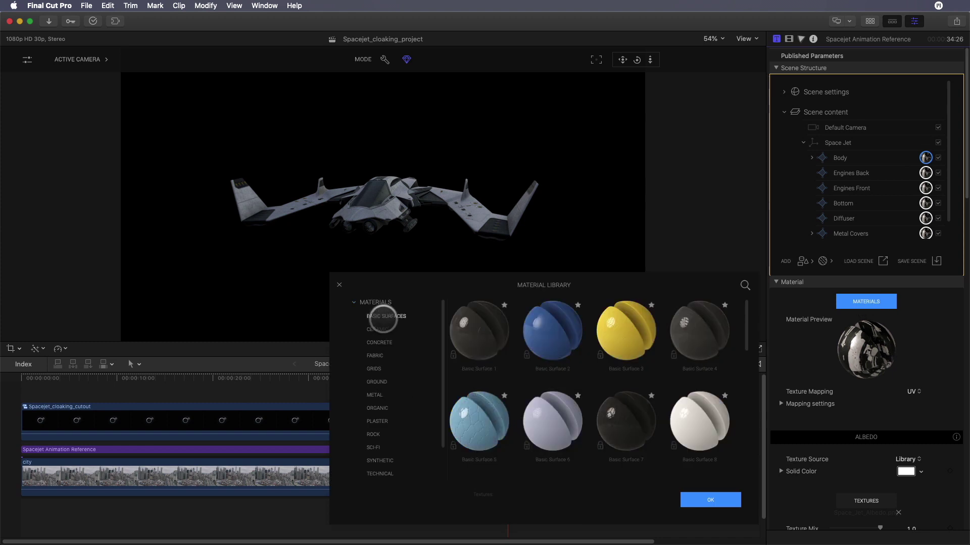
{"action": "left_click", "coordinate": [700, 423]}
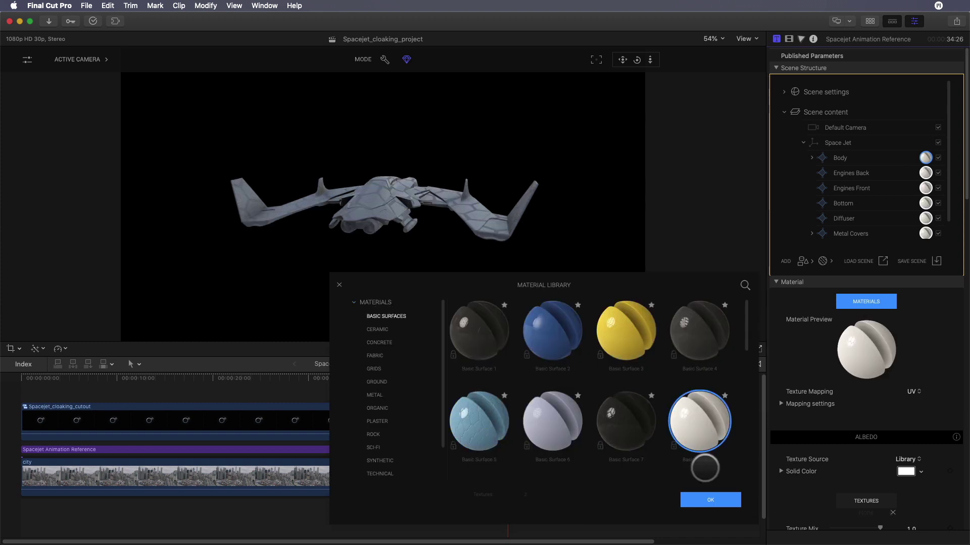
{"action": "left_click", "coordinate": [709, 499]}
Step: Remove the Normal and Roughness textures and set the solid colour to black
{"action": "scroll", "coordinate": [821, 409], "scroll_direction": "down", "scroll_amount": 10}
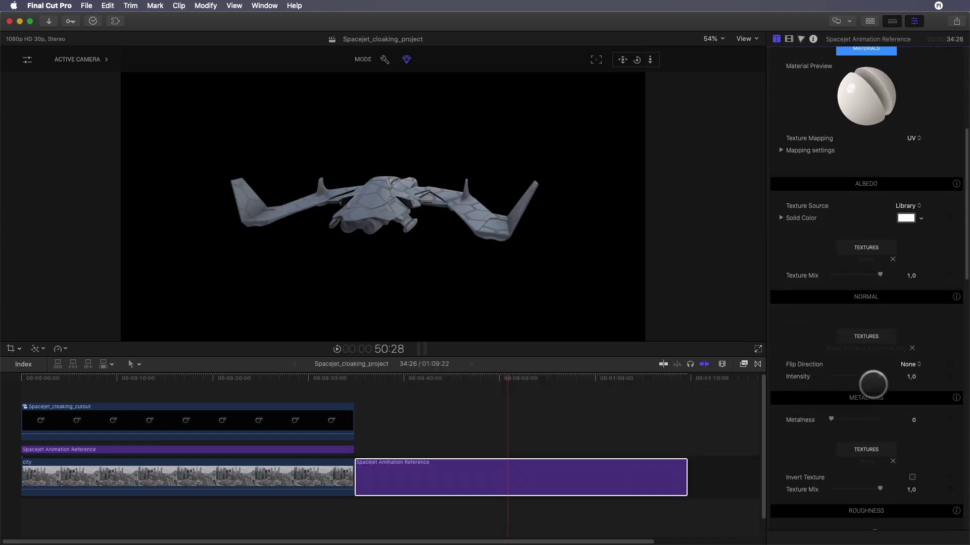
{"action": "left_click", "coordinate": [912, 348]}
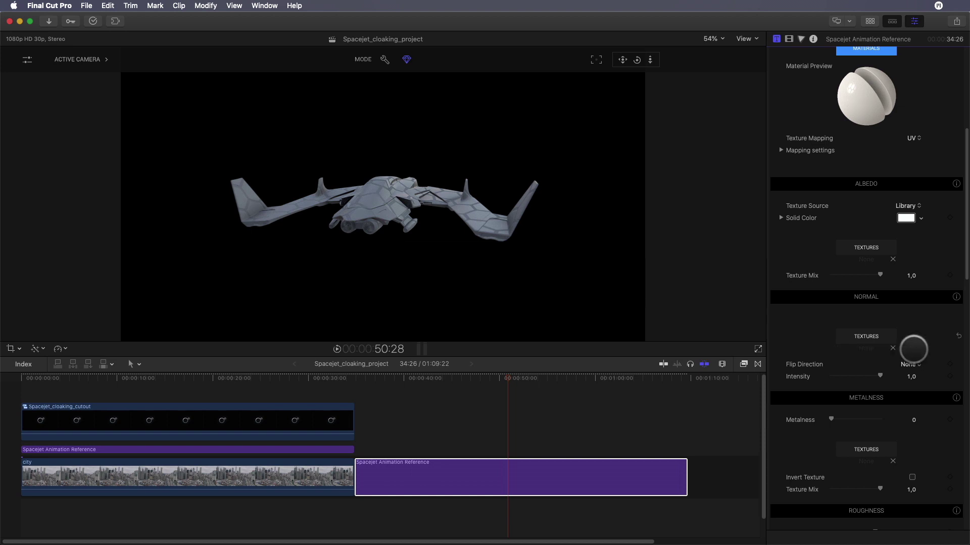
{"action": "scroll", "coordinate": [913, 349], "scroll_direction": "down", "scroll_amount": 6}
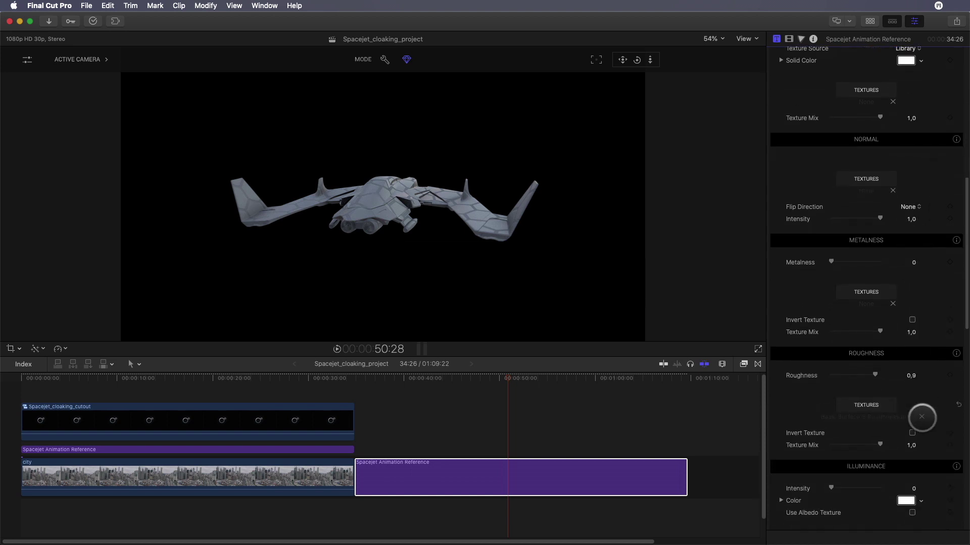
{"action": "left_click", "coordinate": [921, 417]}
{"action": "scroll", "coordinate": [922, 418], "scroll_direction": "down", "scroll_amount": 5}
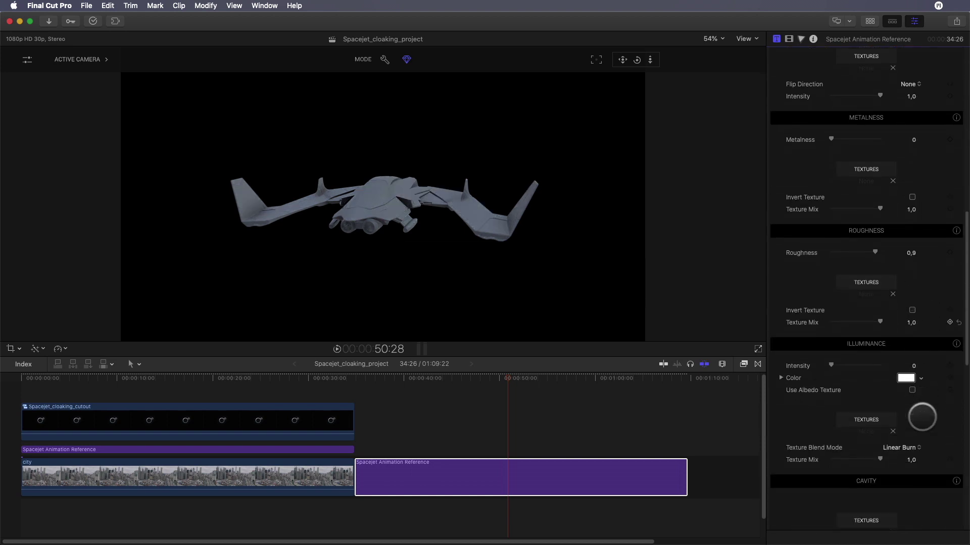
{"action": "scroll", "coordinate": [922, 417], "scroll_direction": "up", "scroll_amount": 3}
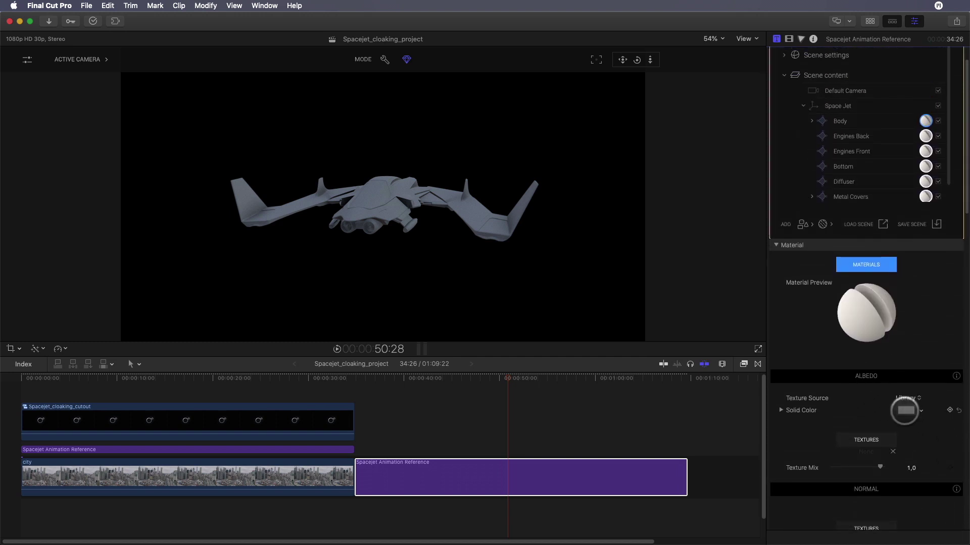
{"action": "left_click", "coordinate": [905, 410]}
{"action": "left_click_drag", "start_coordinate": [608, 201], "coordinate": [705, 203]}
Step: Collapse the Space Jet part list and add a Spot light to the scene
{"action": "left_click", "coordinate": [601, 27]}
{"action": "scroll", "coordinate": [812, 390], "scroll_direction": "up", "scroll_amount": 2}
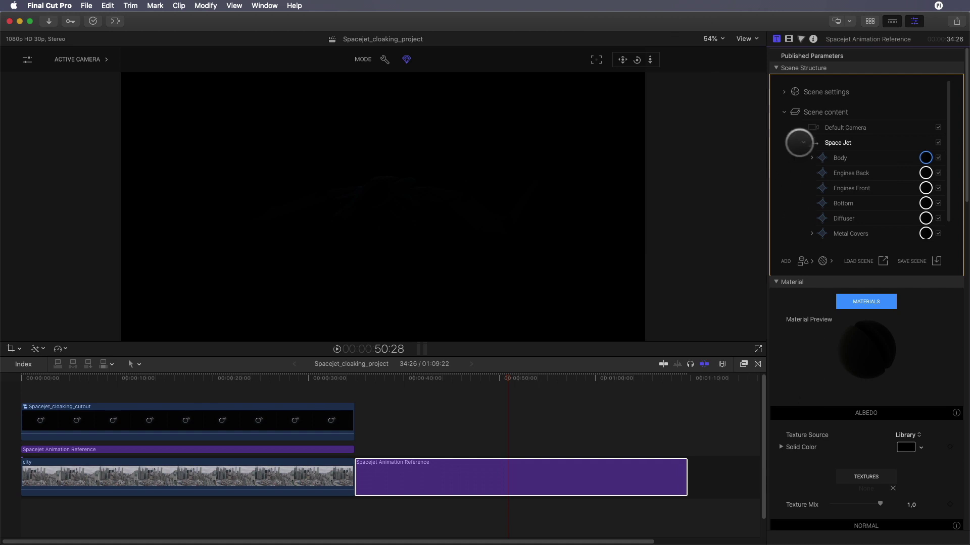
{"action": "left_click", "coordinate": [803, 142]}
{"action": "left_click", "coordinate": [811, 261]}
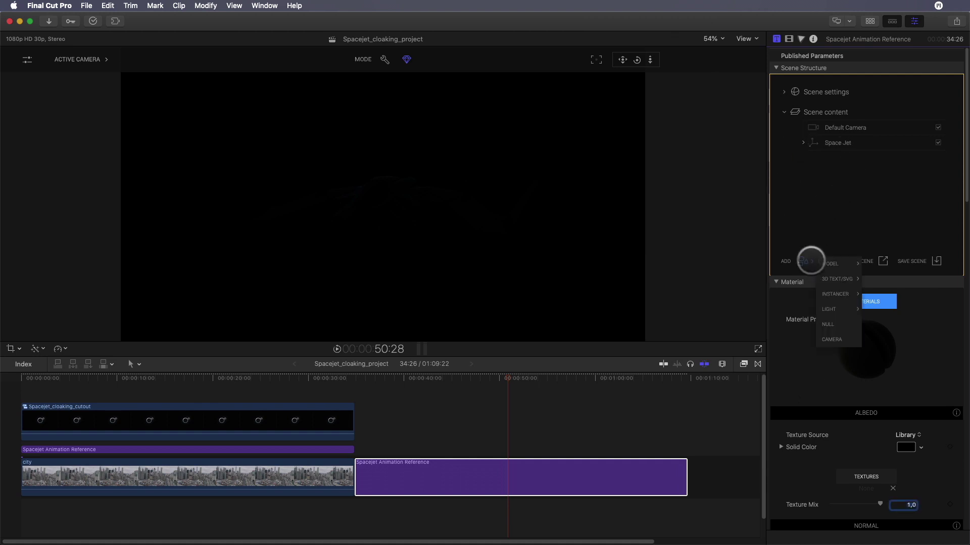
{"action": "mouse_move", "coordinate": [834, 308]}
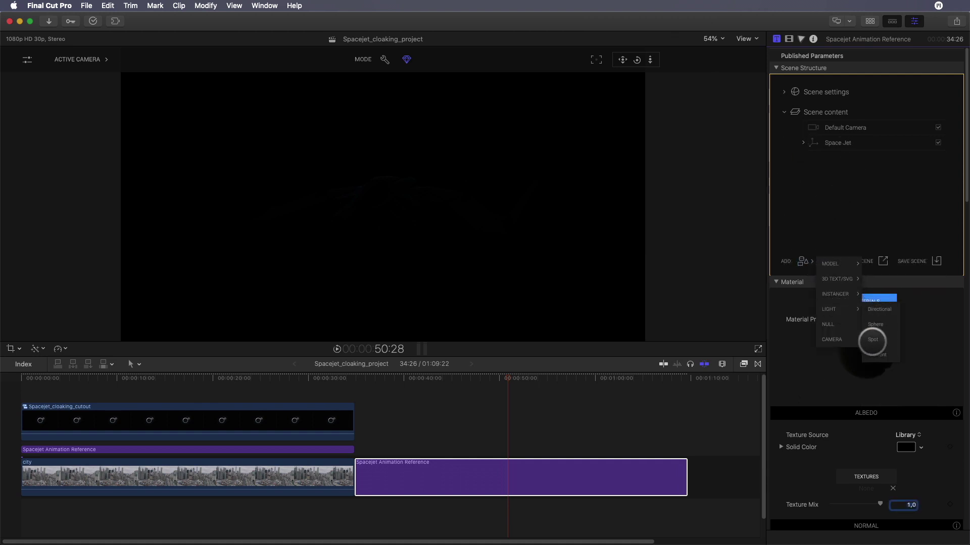
{"action": "left_click", "coordinate": [873, 339]}
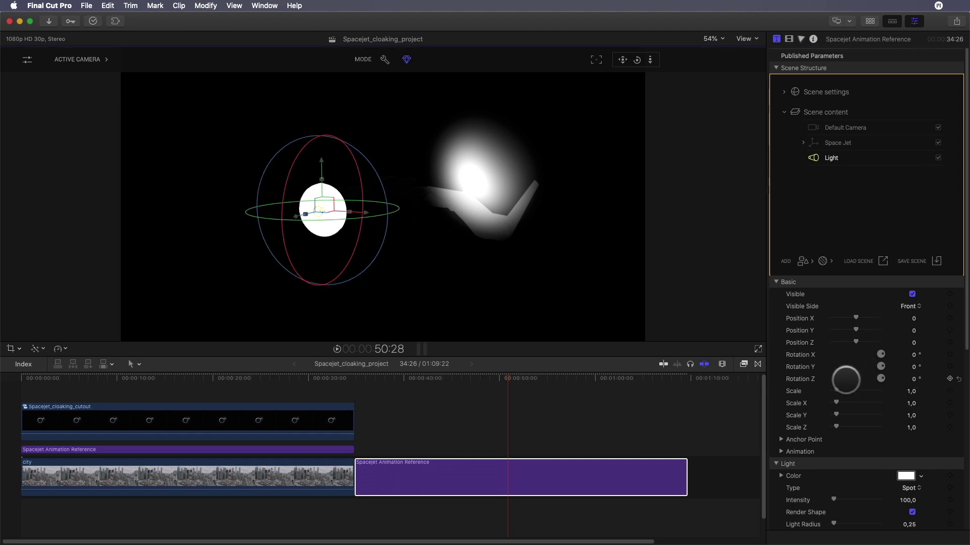
Step: Raise the spot light's Light Radius to about 2,76
{"action": "scroll", "coordinate": [847, 378], "scroll_direction": "down", "scroll_amount": 5}
{"action": "left_click_drag", "start_coordinate": [916, 238], "coordinate": [913, 233]}
{"action": "scroll", "coordinate": [859, 382], "scroll_direction": "down", "scroll_amount": 5}
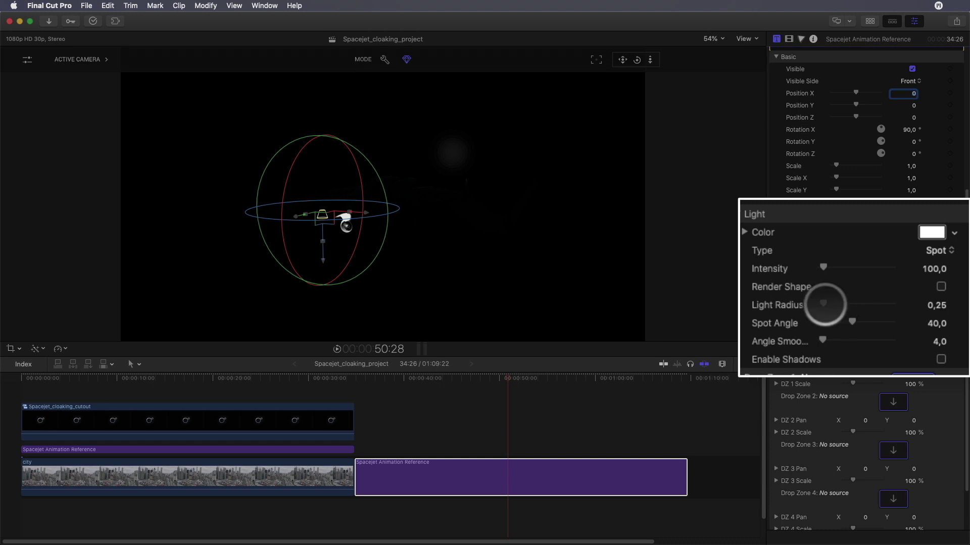
{"action": "left_click_drag", "start_coordinate": [823, 304], "coordinate": [859, 305]}
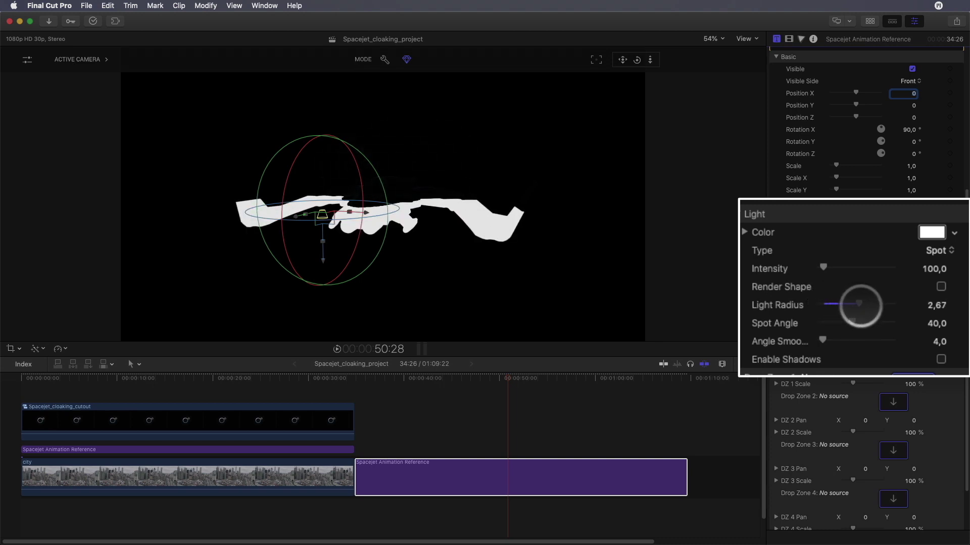
Step: Move the spot light to Position Y 0,39, Z -1,18, checking it from a perspective view
{"action": "left_click_drag", "start_coordinate": [323, 261], "coordinate": [327, 221]}
{"action": "left_click", "coordinate": [77, 59]}
{"action": "left_click", "coordinate": [71, 94]}
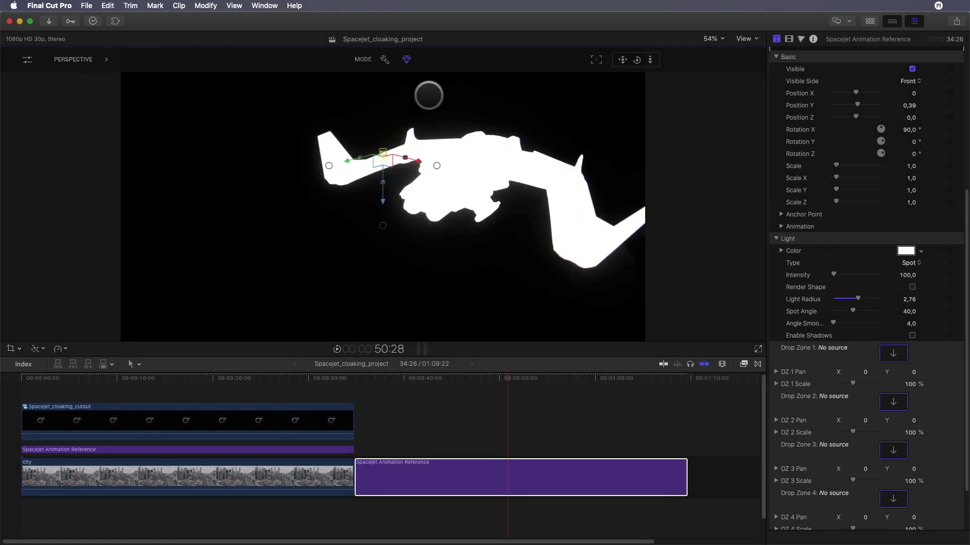
{"action": "left_click_drag", "start_coordinate": [637, 60], "coordinate": [652, 65]}
{"action": "left_click_drag", "start_coordinate": [304, 216], "coordinate": [401, 146]}
{"action": "left_click", "coordinate": [636, 60]}
{"action": "left_click_drag", "start_coordinate": [636, 59], "coordinate": [158, 122]}
{"action": "left_click", "coordinate": [71, 59]}
{"action": "left_click", "coordinate": [76, 82]}
{"action": "left_click", "coordinate": [382, 214]}
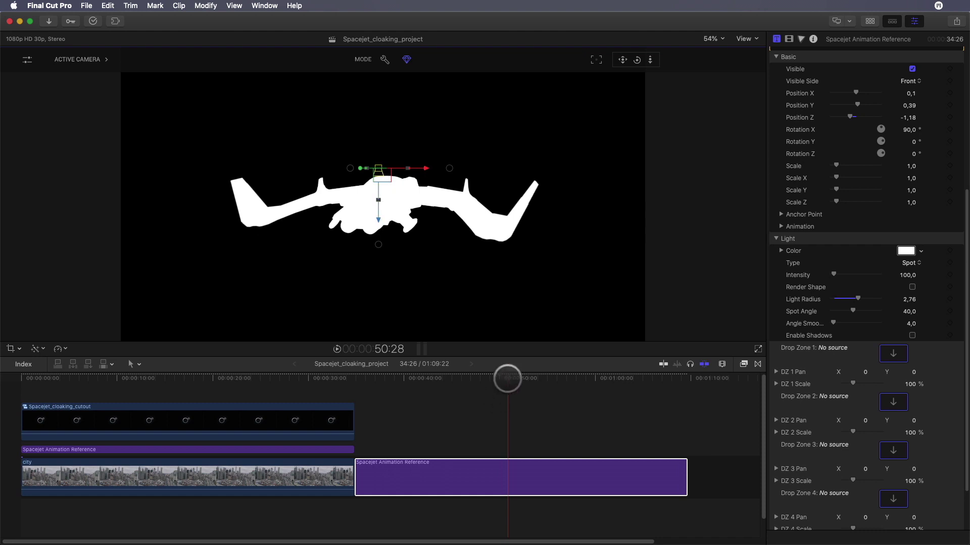
Step: Keyframe the spot light sinking below Y 0,39 at a later frame to fade the silhouette
{"action": "left_click_drag", "start_coordinate": [507, 379], "coordinate": [403, 376]}
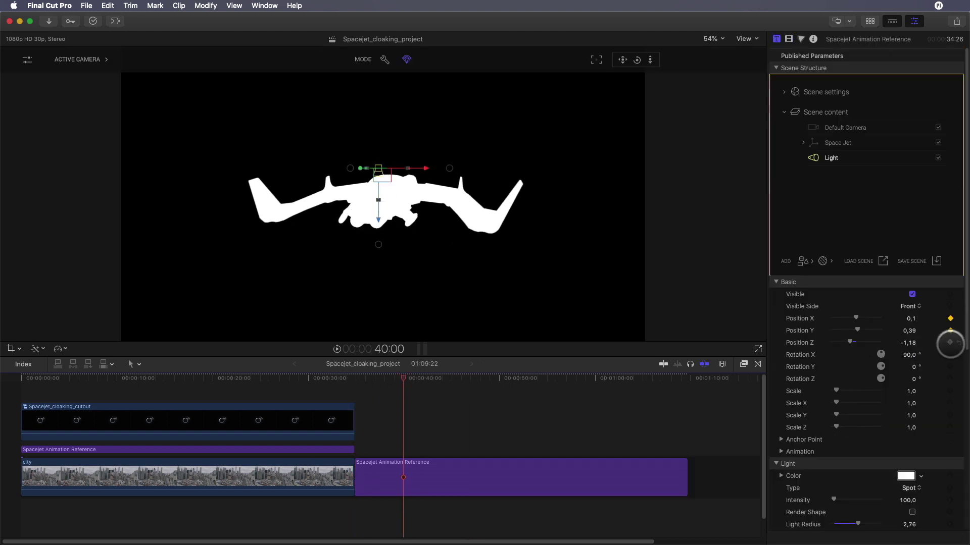
{"action": "left_click_drag", "start_coordinate": [403, 378], "coordinate": [451, 380]}
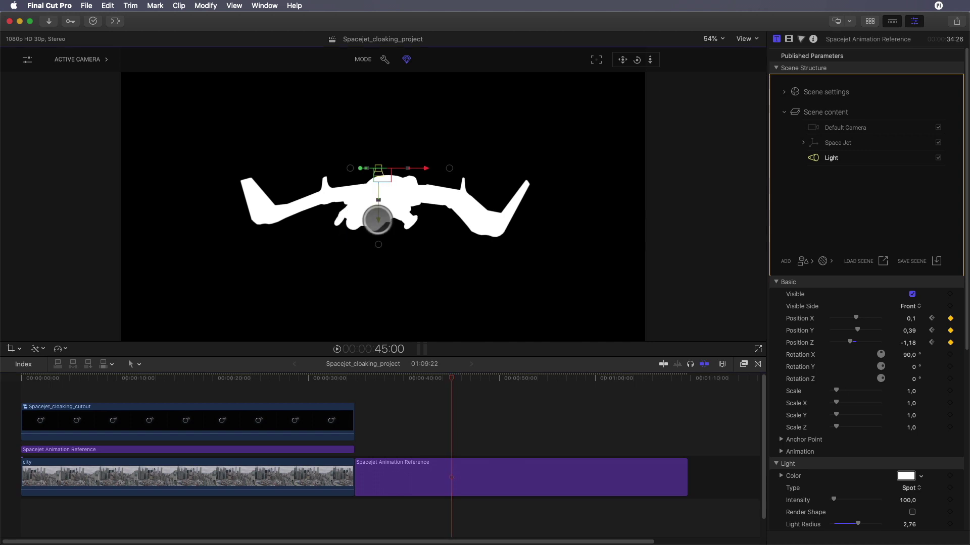
{"action": "left_click_drag", "start_coordinate": [378, 219], "coordinate": [375, 273]}
{"action": "scroll", "coordinate": [404, 430], "scroll_direction": "right", "scroll_amount": 1}
{"action": "left_click_drag", "start_coordinate": [430, 378], "coordinate": [368, 385]}
Step: Nest the reference clip as Spacejet_cloaking_mask_animation and stack it above the cutout clip
{"action": "right_click", "coordinate": [433, 476]}
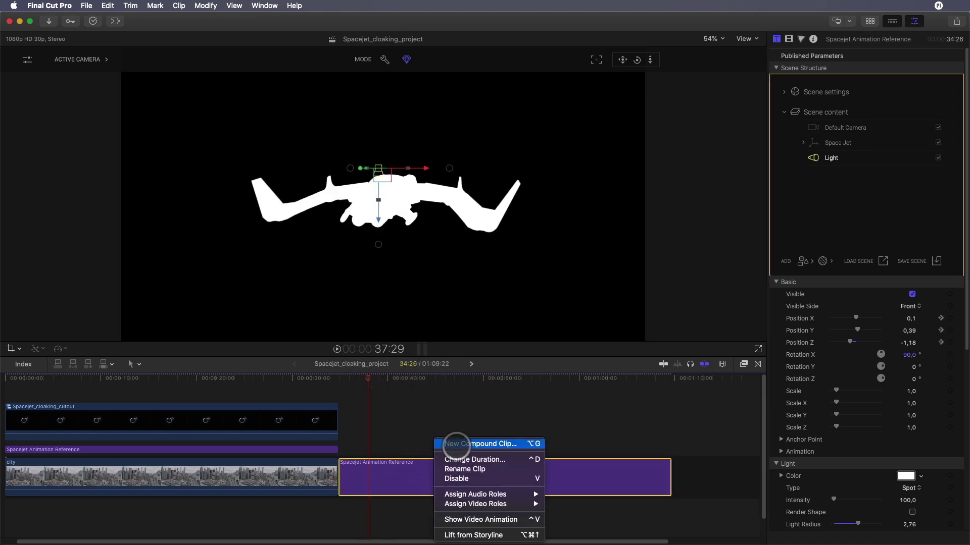
{"action": "left_click", "coordinate": [456, 443]}
{"action": "type", "text": "Spacejet_cloaking_mask_animation"}
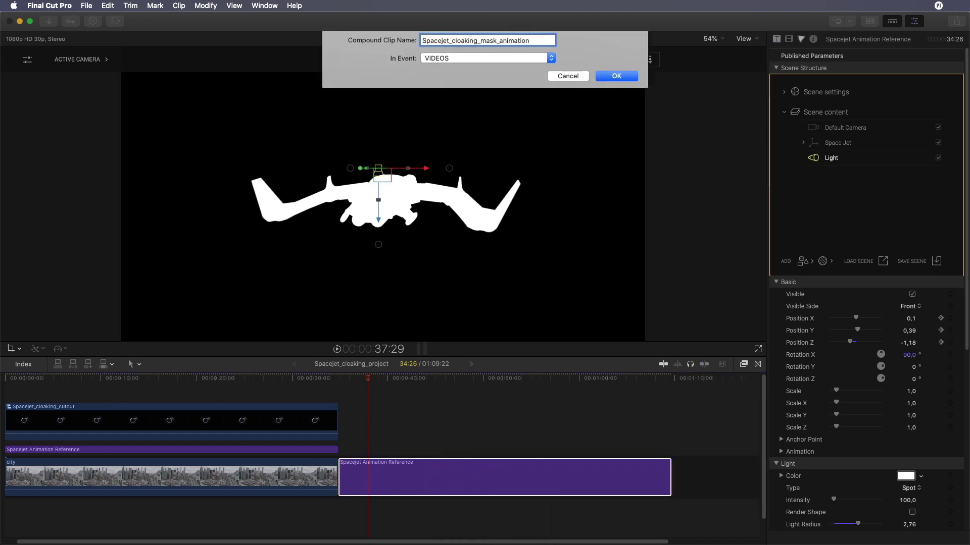
{"action": "key", "text": "Return"}
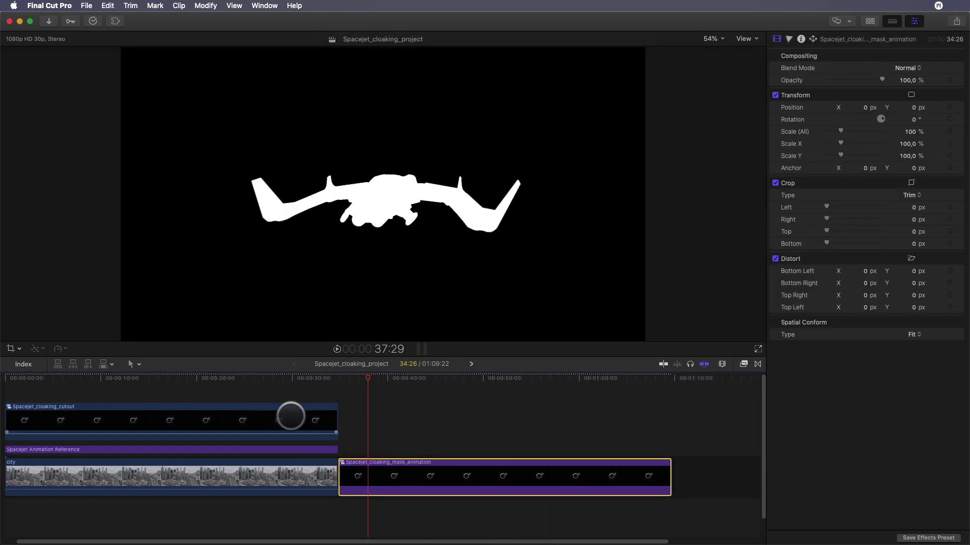
{"action": "left_click_drag", "start_coordinate": [284, 408], "coordinate": [606, 479]}
{"action": "left_click_drag", "start_coordinate": [547, 461], "coordinate": [551, 417]}
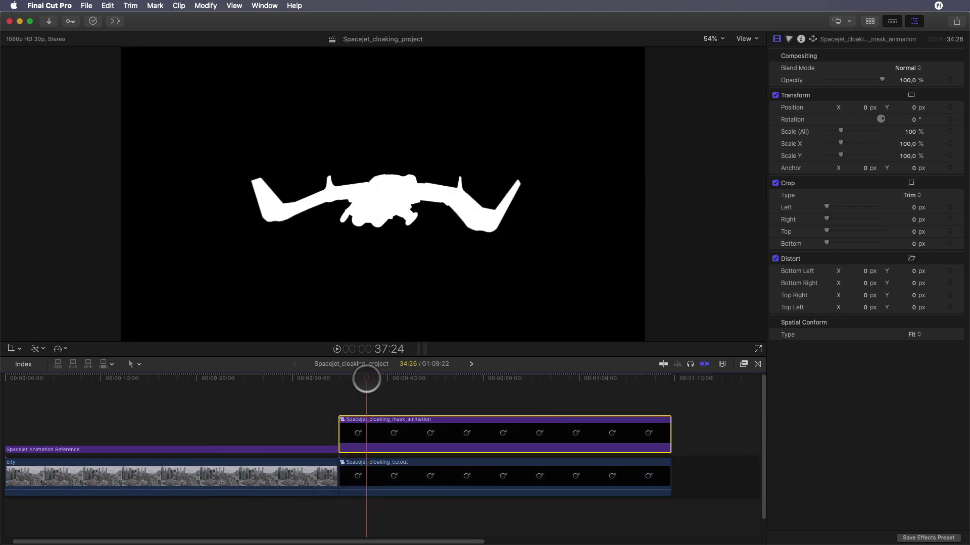
Step: Disable the cutout clip and view only the alpha channel in the viewer
{"action": "left_click_drag", "start_coordinate": [369, 379], "coordinate": [427, 380]}
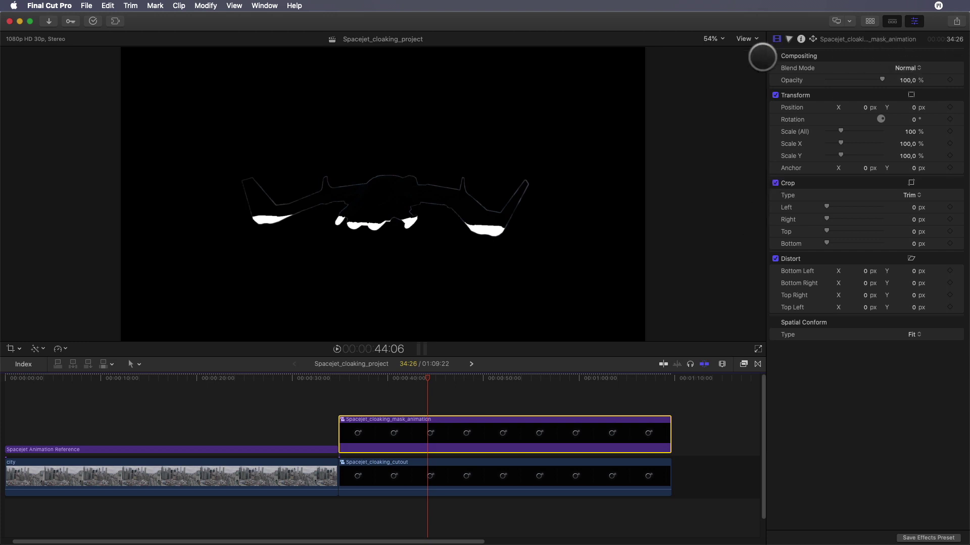
{"action": "left_click", "coordinate": [570, 463]}
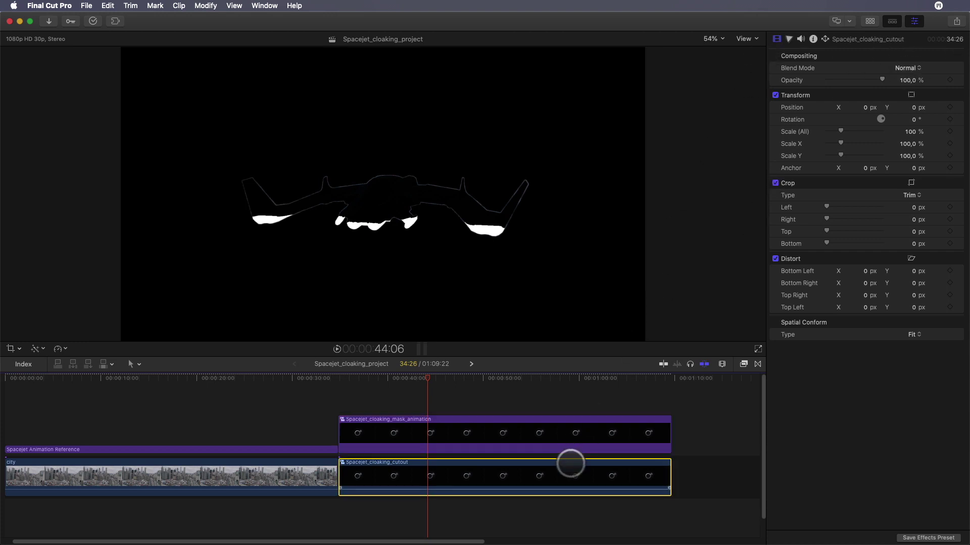
{"action": "key", "text": "v"}
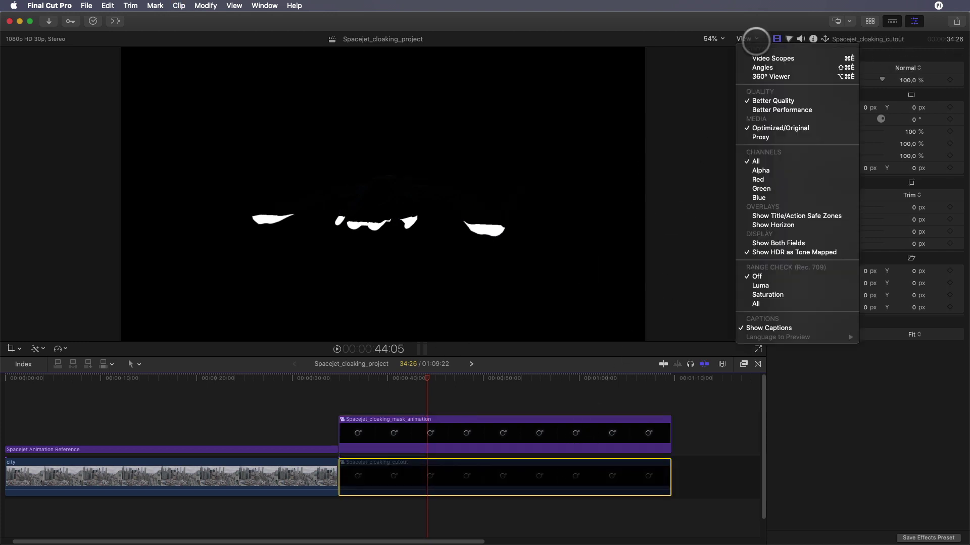
{"action": "left_click", "coordinate": [753, 39]}
{"action": "left_click", "coordinate": [758, 171]}
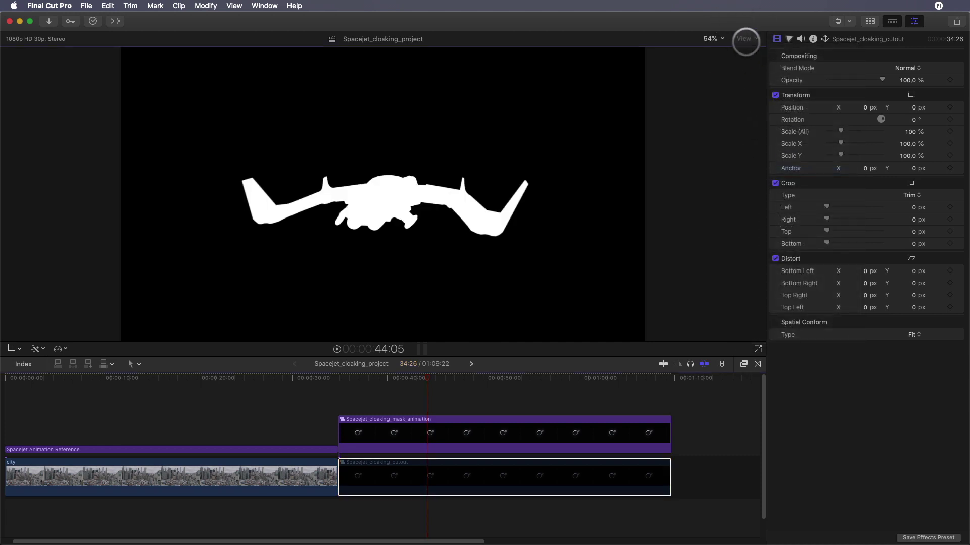
{"action": "left_click", "coordinate": [745, 39]}
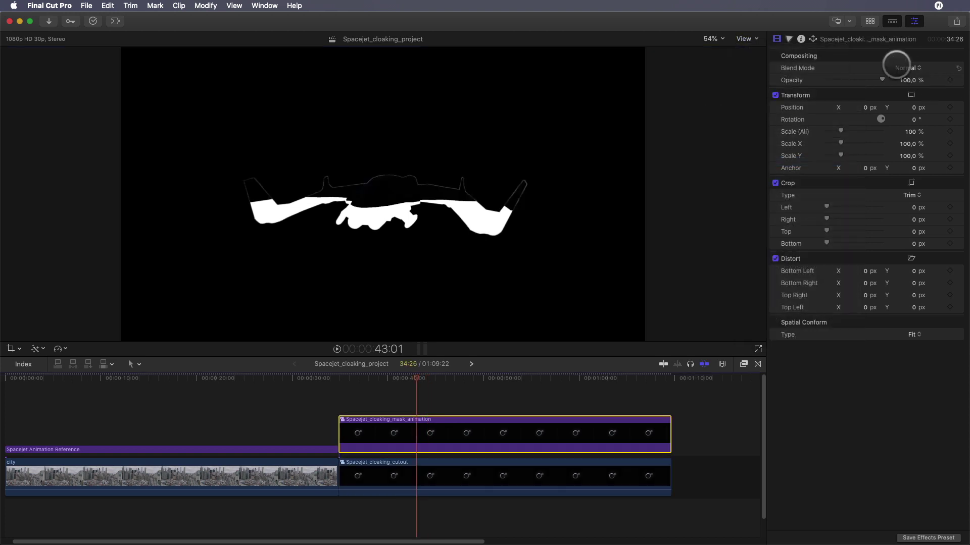
Step: Set the mask clip's blend mode to Stencil Luma and preview the masked city
{"action": "left_click", "coordinate": [896, 65]}
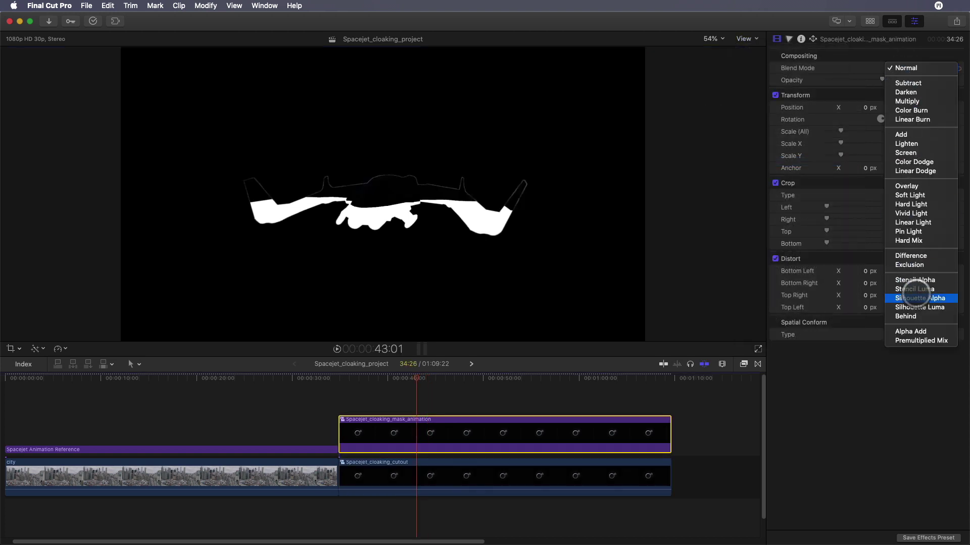
{"action": "left_click", "coordinate": [915, 289]}
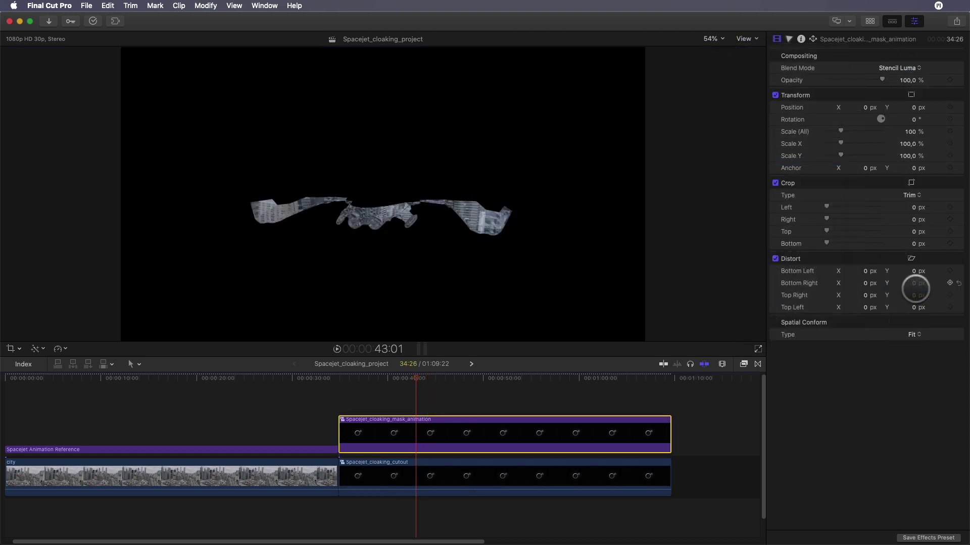
{"action": "left_click_drag", "start_coordinate": [415, 378], "coordinate": [437, 368]}
{"action": "left_click_drag", "start_coordinate": [394, 396], "coordinate": [459, 474]}
Step: Nest both selected clips as Spacejet_cloaking_mask_animated and move it to the timeline start
{"action": "right_click", "coordinate": [459, 474]}
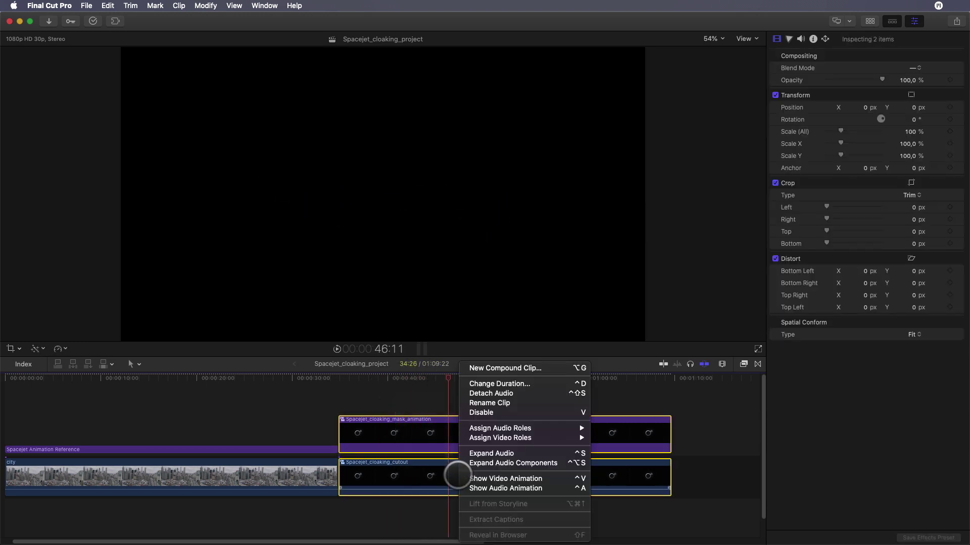
{"action": "left_click", "coordinate": [485, 369]}
{"action": "left_click", "coordinate": [523, 40]}
{"action": "key", "text": "BackSpace"}
{"action": "key", "text": "BackSpace"}
{"action": "key", "text": "BackSpace"}
{"action": "key", "text": "BackSpace"}
{"action": "key", "text": "BackSpace"}
{"action": "key", "text": "BackSpace"}
{"action": "key", "text": "BackSpace"}
{"action": "key", "text": "BackSpace"}
{"action": "key", "text": "BackSpace"}
{"action": "key", "text": "BackSpace"}
{"action": "key", "text": "BackSpace"}
{"action": "key", "text": "BackSpace"}
{"action": "type", "text": "mask_animated"}
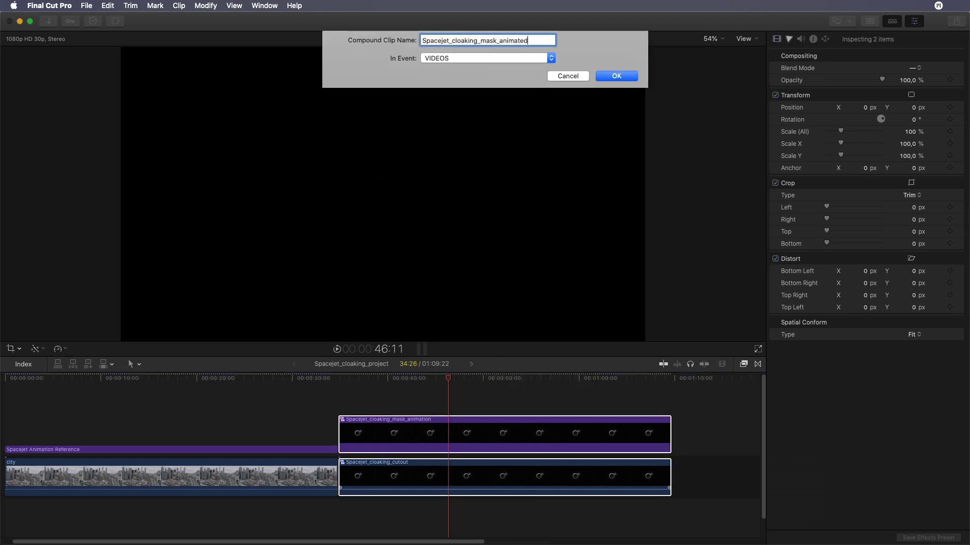
{"action": "key", "text": "Return"}
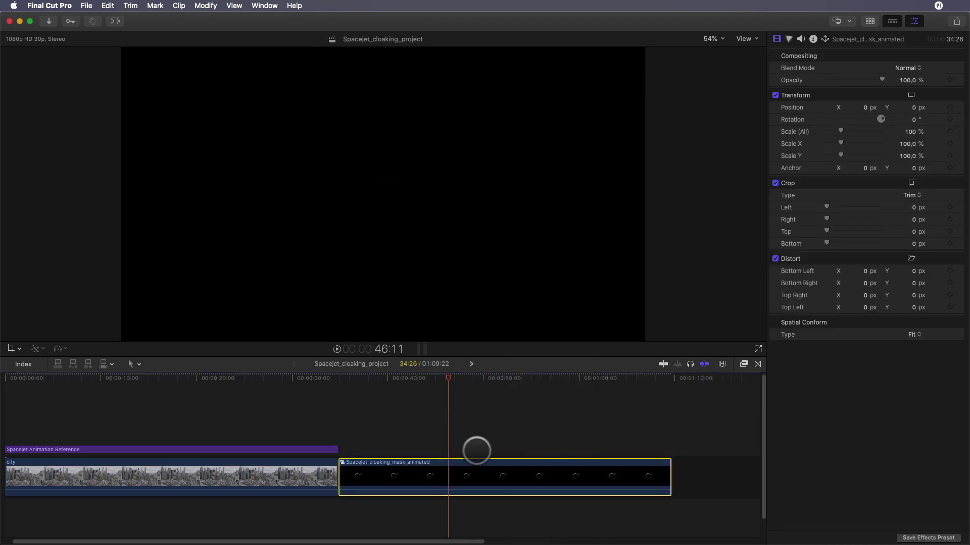
{"action": "left_click_drag", "start_coordinate": [476, 466], "coordinate": [126, 381]}
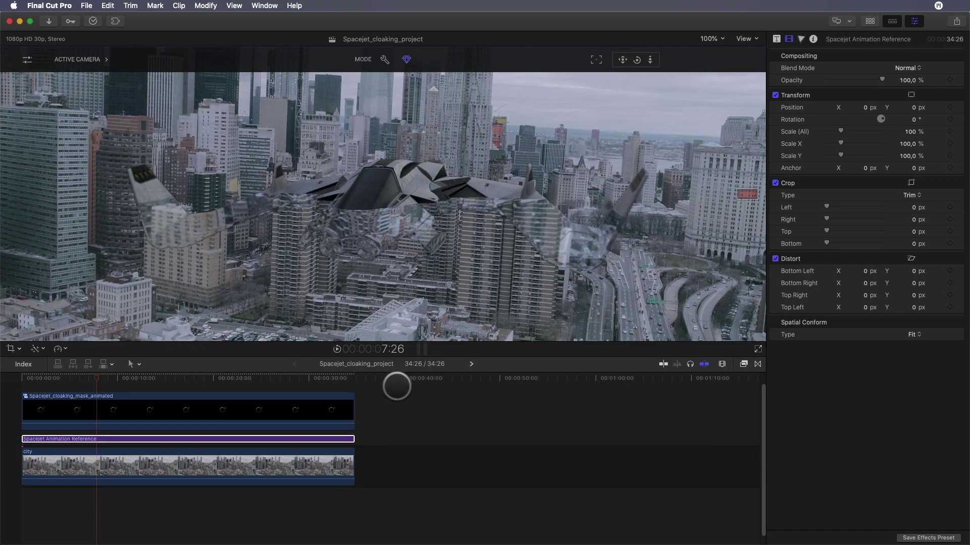
Step: Select the city clip, then open the Spacejet_cloaking_mask_animated compound clip
{"action": "left_click", "coordinate": [323, 473]}
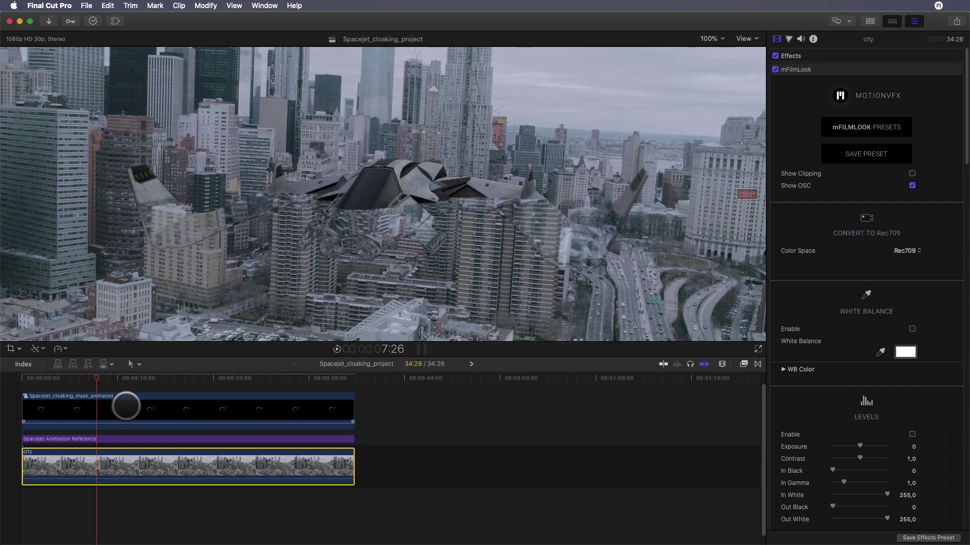
{"action": "double_click", "coordinate": [126, 405]}
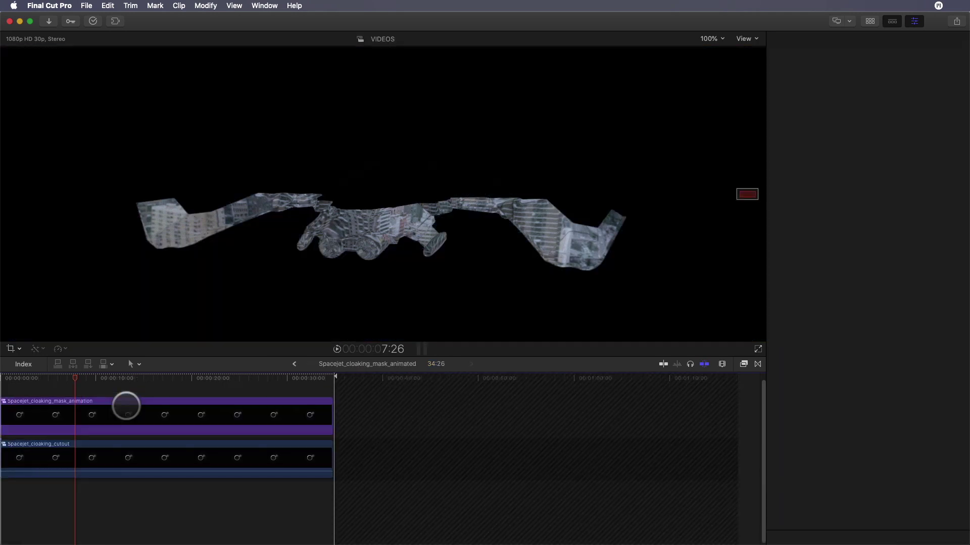
Step: Copy the mask animation clip and paste it into the storyline gap after the city clip
{"action": "key", "text": "super+c"}
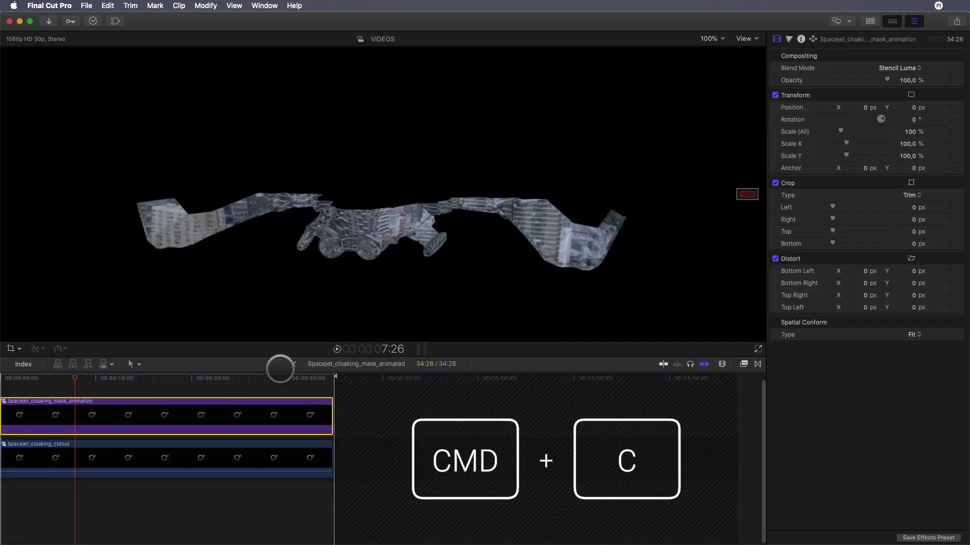
{"action": "left_click", "coordinate": [293, 363]}
{"action": "key", "text": "super+v"}
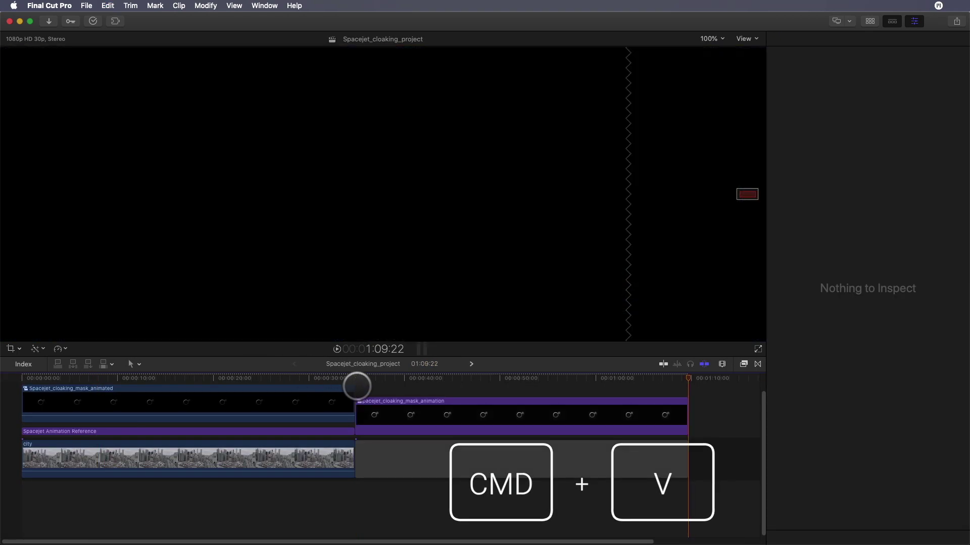
{"action": "left_click", "coordinate": [444, 463]}
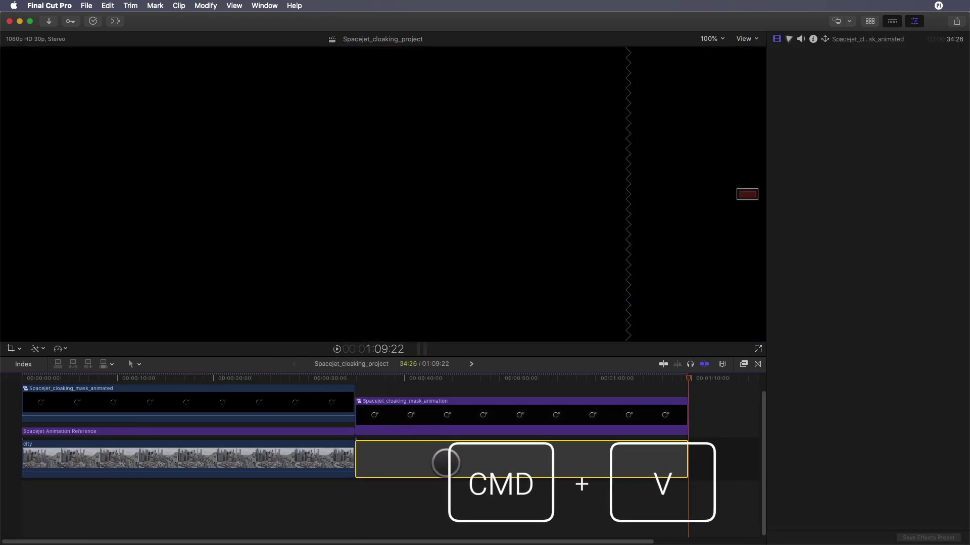
{"action": "left_click_drag", "start_coordinate": [433, 407], "coordinate": [432, 453]}
Step: Set the pasted mask clip's blend mode back to Normal and preview around 41 seconds
{"action": "left_click", "coordinate": [476, 453]}
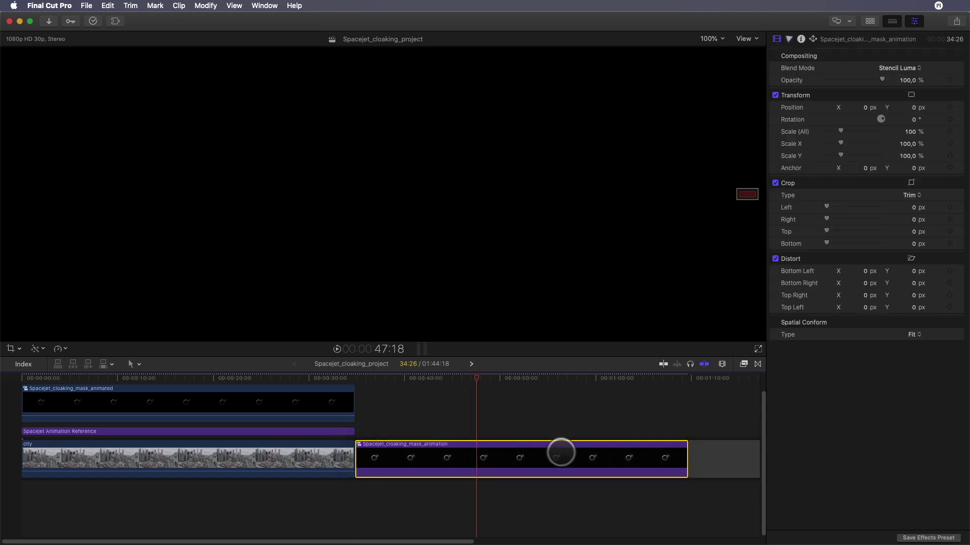
{"action": "left_click", "coordinate": [892, 69]}
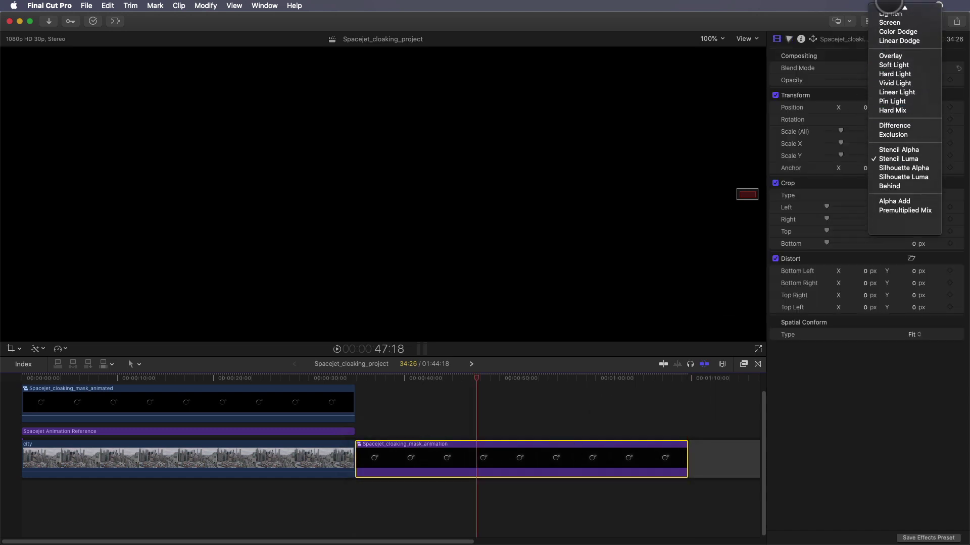
{"action": "left_click", "coordinate": [888, 9]}
{"action": "left_click", "coordinate": [737, 461]}
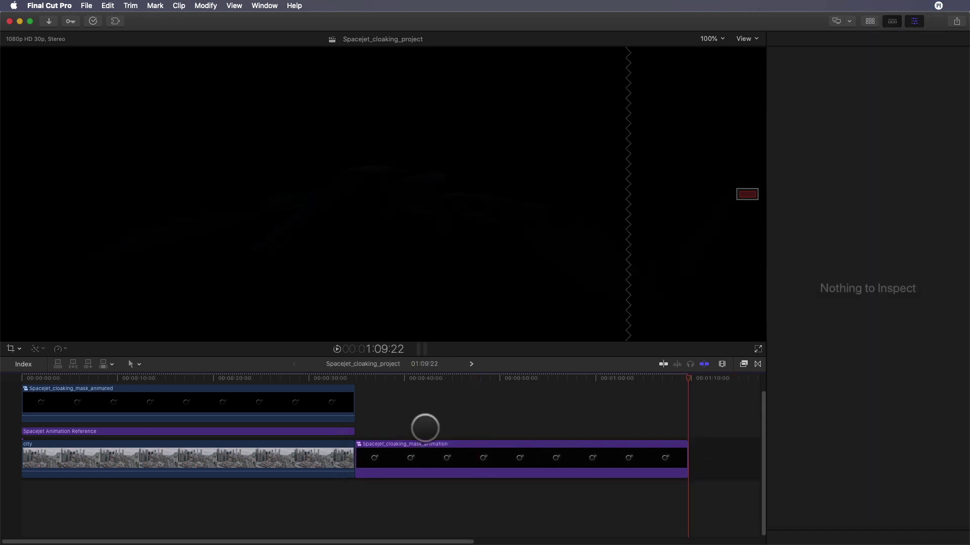
{"action": "mouse_move", "coordinate": [389, 378]}
{"action": "left_mouse_down"}
{"action": "mouse_move", "coordinate": [459, 370]}
{"action": "mouse_move", "coordinate": [399, 380]}
{"action": "left_mouse_up"}
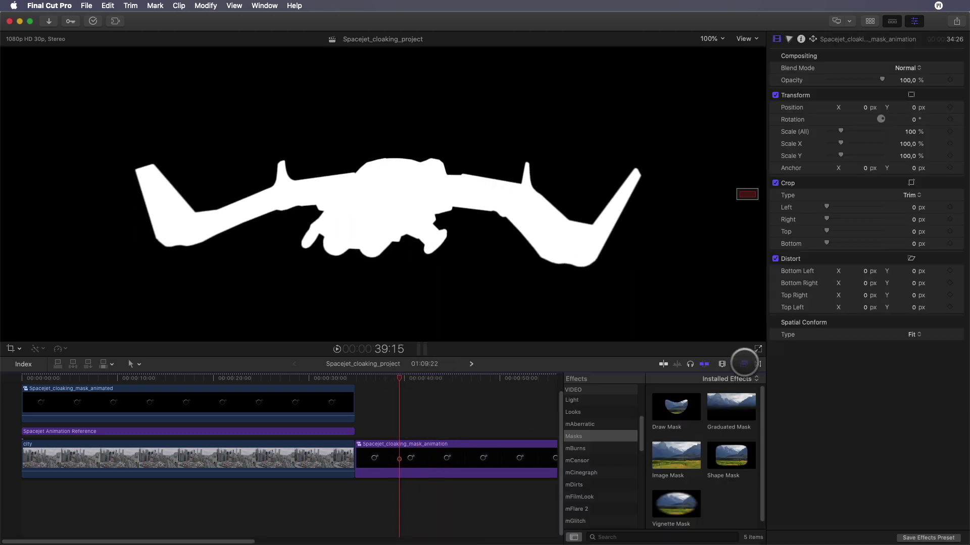
Step: Apply the Stylize Projector effect to the mask animation clip and preview it
{"action": "scroll", "coordinate": [592, 497], "scroll_direction": "down", "scroll_amount": 5}
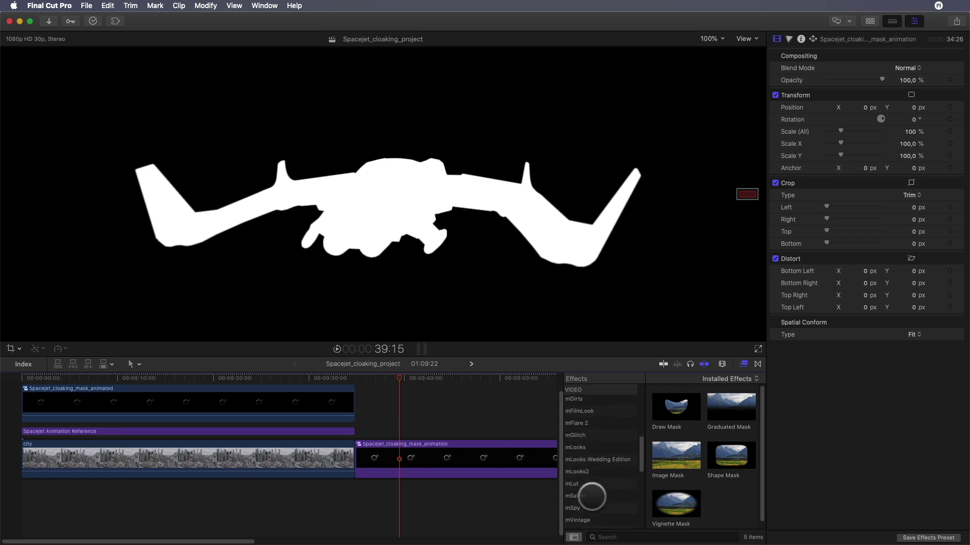
{"action": "left_click", "coordinate": [576, 478]}
{"action": "scroll", "coordinate": [702, 467], "scroll_direction": "down", "scroll_amount": 5}
{"action": "scroll", "coordinate": [704, 469], "scroll_direction": "down", "scroll_amount": 3}
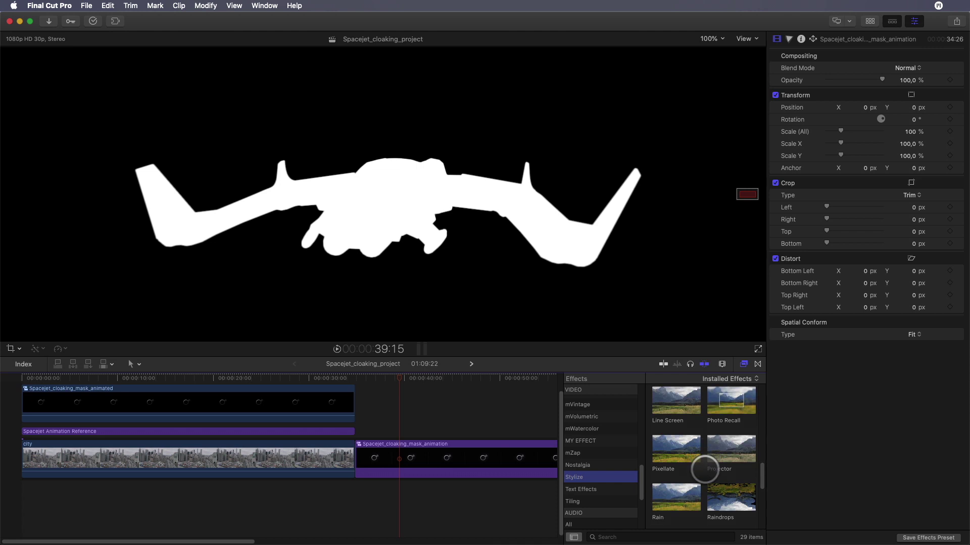
{"action": "left_click_drag", "start_coordinate": [704, 469], "coordinate": [463, 456]}
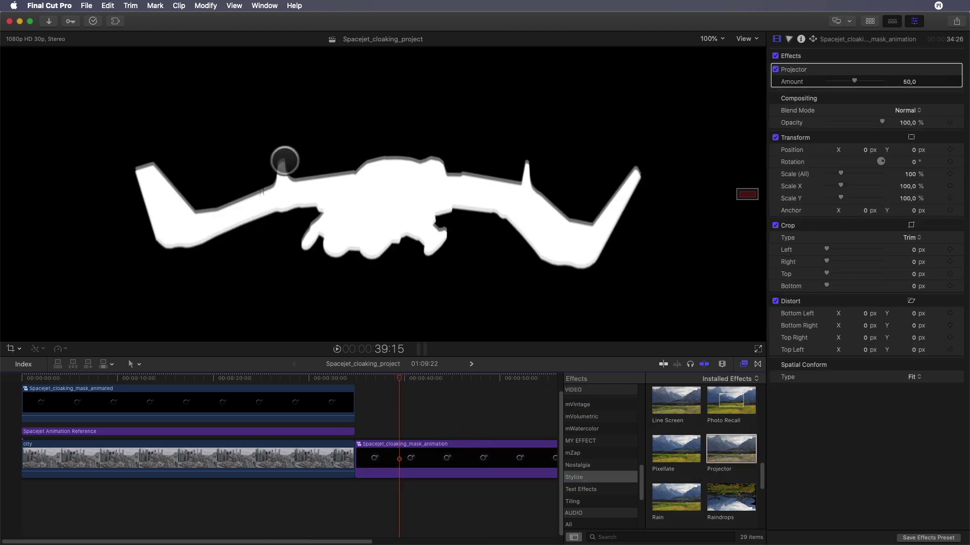
{"action": "left_click_drag", "start_coordinate": [401, 377], "coordinate": [373, 371]}
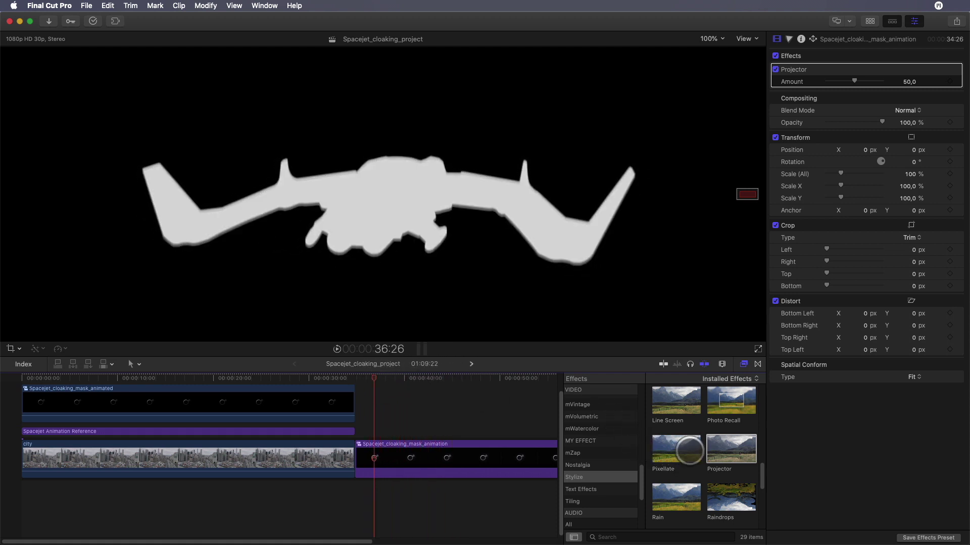
Step: Add the Bad TV effect to the same clip and preview the combined look
{"action": "scroll", "coordinate": [690, 449], "scroll_direction": "up", "scroll_amount": 10}
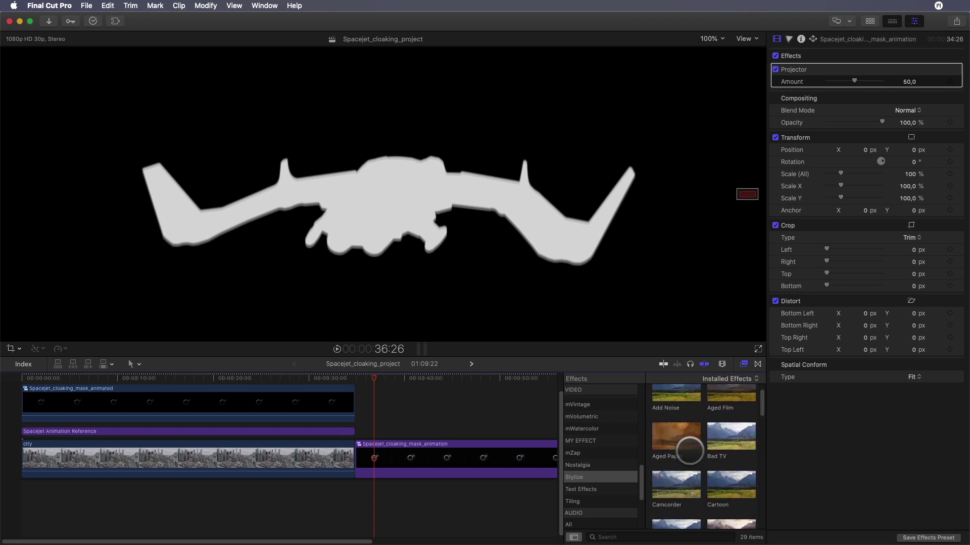
{"action": "scroll", "coordinate": [700, 451], "scroll_direction": "up", "scroll_amount": 2}
{"action": "left_click_drag", "start_coordinate": [724, 455], "coordinate": [442, 450]}
{"action": "mouse_move", "coordinate": [376, 378]}
{"action": "left_mouse_down"}
{"action": "mouse_move", "coordinate": [439, 379]}
{"action": "mouse_move", "coordinate": [374, 388]}
{"action": "left_mouse_up"}
{"action": "left_click", "coordinate": [739, 364]}
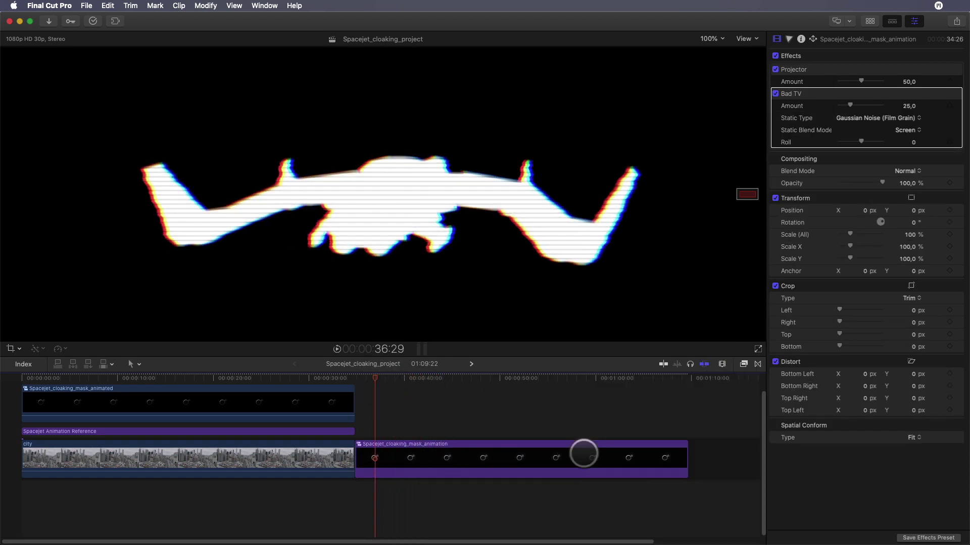
Step: Move Projector below Bad TV and lower the Projector Amount to 7,91
{"action": "left_click_drag", "start_coordinate": [814, 70], "coordinate": [818, 143]}
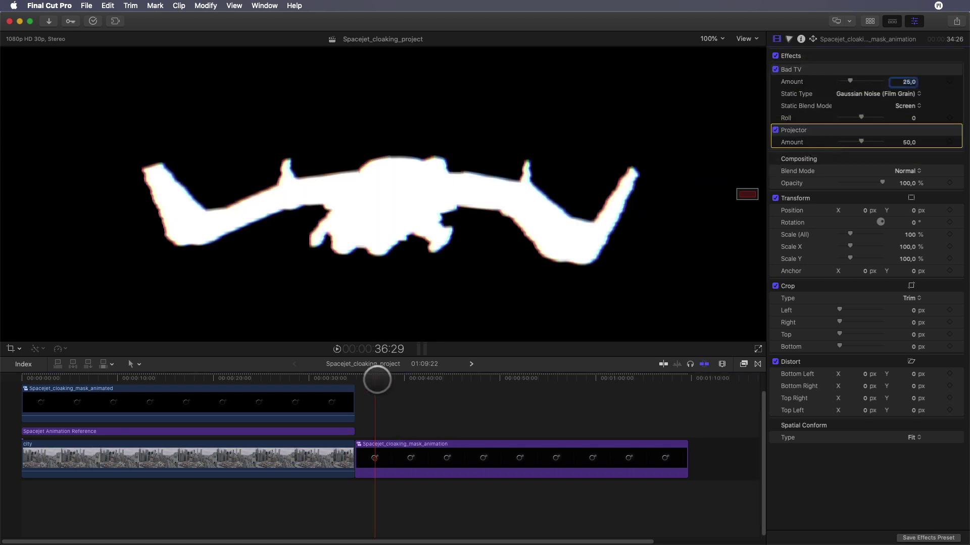
{"action": "mouse_move", "coordinate": [376, 379]}
{"action": "left_mouse_down"}
{"action": "mouse_move", "coordinate": [455, 374]}
{"action": "mouse_move", "coordinate": [389, 388]}
{"action": "left_mouse_up"}
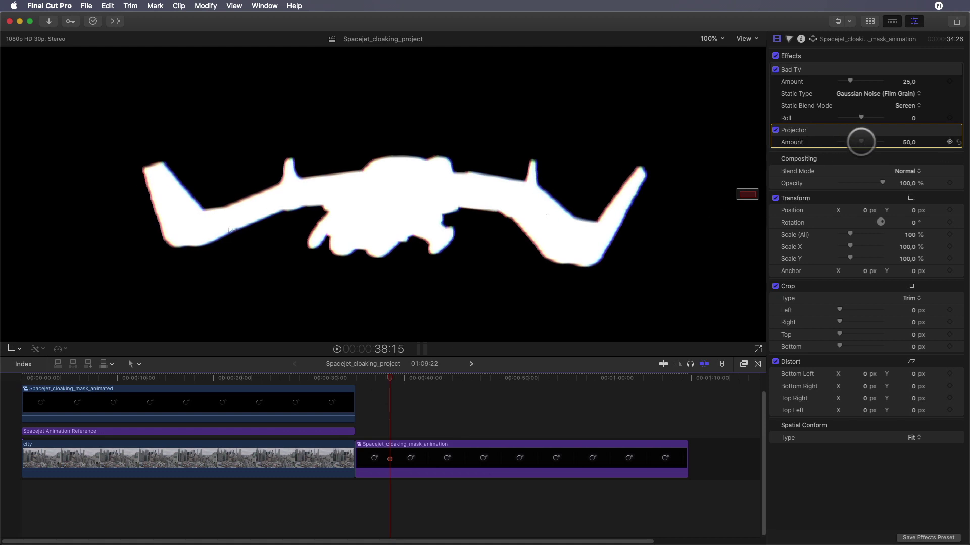
{"action": "left_click_drag", "start_coordinate": [861, 142], "coordinate": [842, 144]}
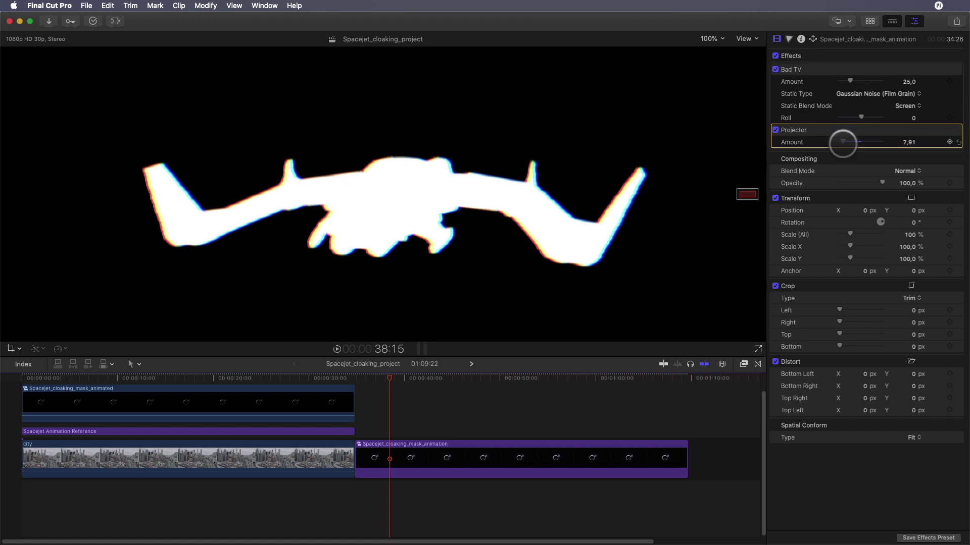
{"action": "left_click_drag", "start_coordinate": [391, 373], "coordinate": [414, 379]}
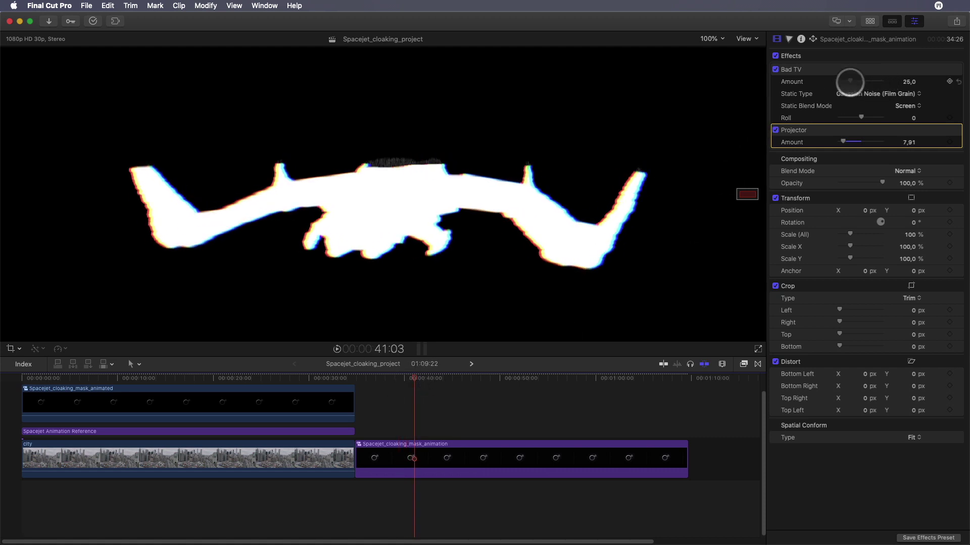
Step: Set Bad TV Amount to 6,72 with White Noise (Uniform) static in Color Dodge blend
{"action": "left_click_drag", "start_coordinate": [850, 81], "coordinate": [842, 84]}
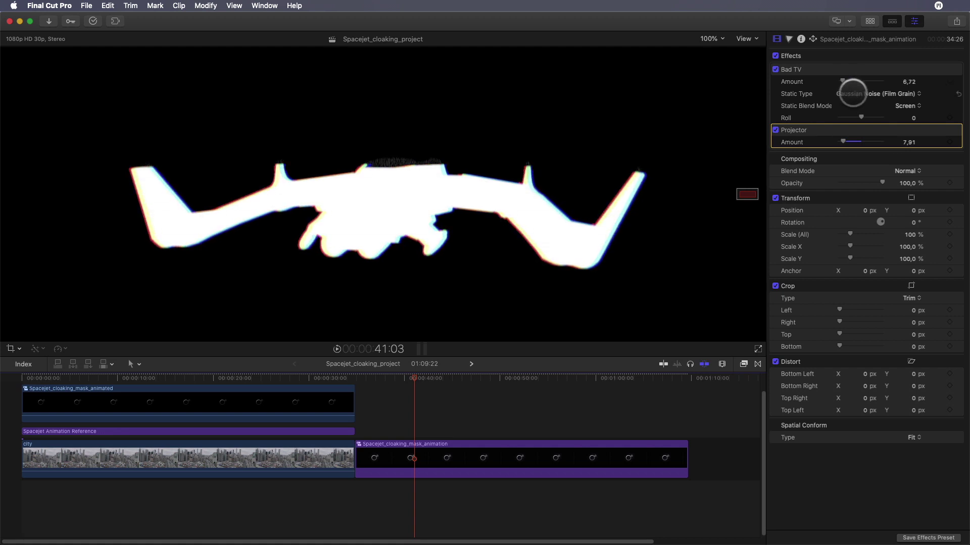
{"action": "left_click", "coordinate": [853, 94]}
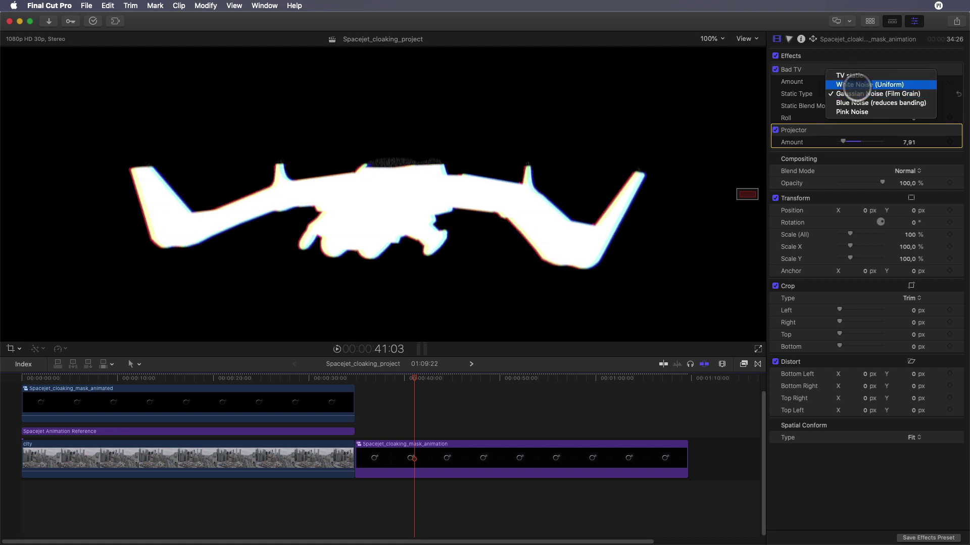
{"action": "left_click", "coordinate": [857, 85]}
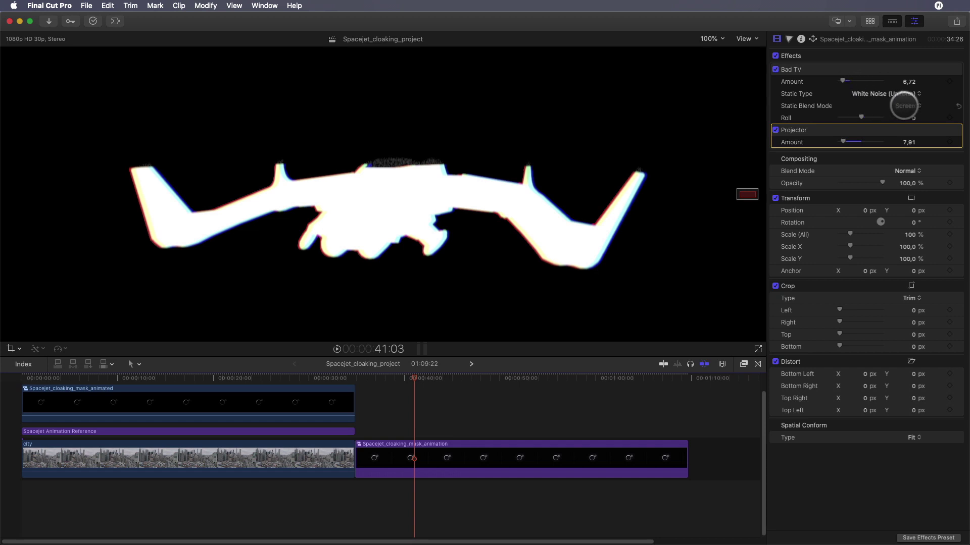
{"action": "left_click", "coordinate": [908, 106]}
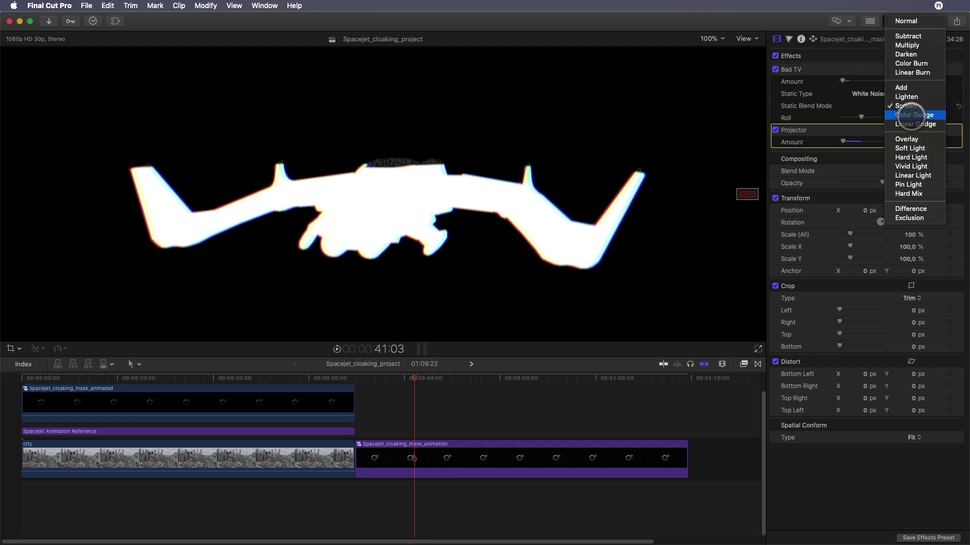
{"action": "left_click", "coordinate": [911, 115]}
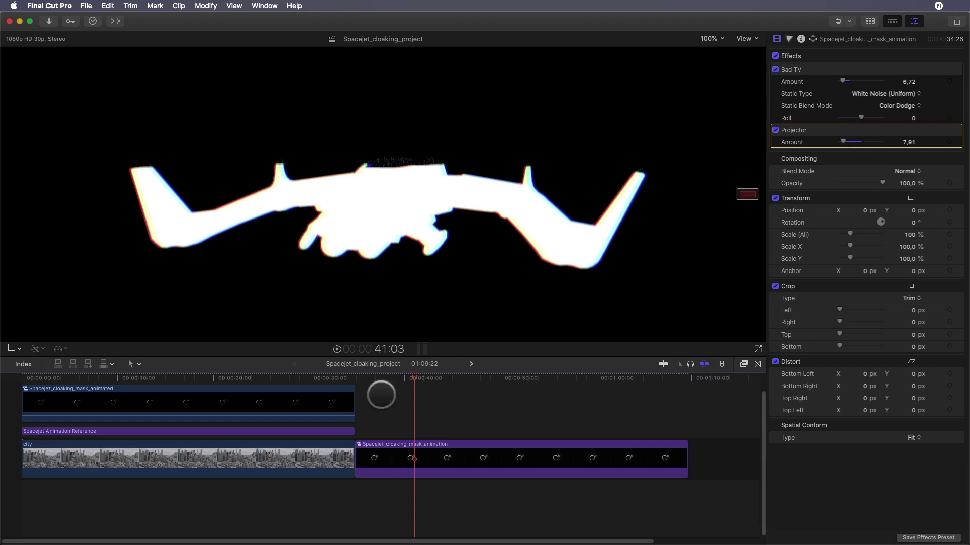
Step: Duplicate the mask animation clip above itself and remove Bad TV and Projector from the copy
{"action": "left_click_drag", "start_coordinate": [415, 379], "coordinate": [378, 403]}
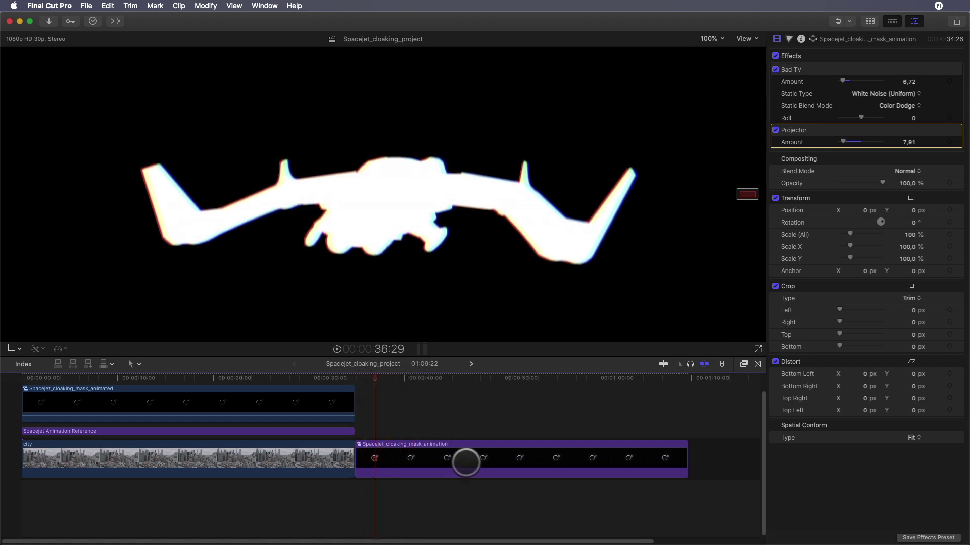
{"action": "left_click_drag", "start_coordinate": [466, 462], "coordinate": [465, 411]}
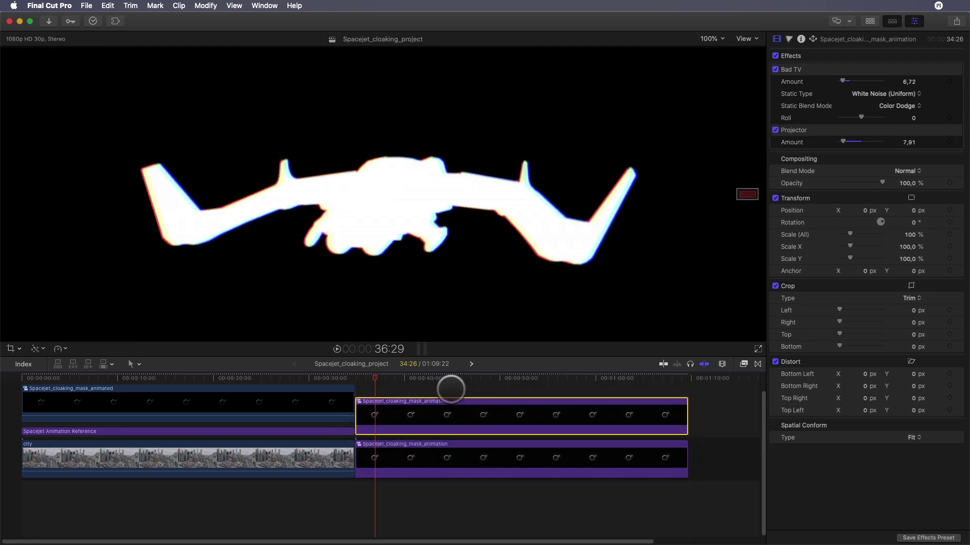
{"action": "left_click", "coordinate": [424, 379]}
{"action": "left_click", "coordinate": [822, 69]}
{"action": "key", "text": "Delete"}
{"action": "left_click", "coordinate": [823, 70]}
{"action": "key", "text": "Delete"}
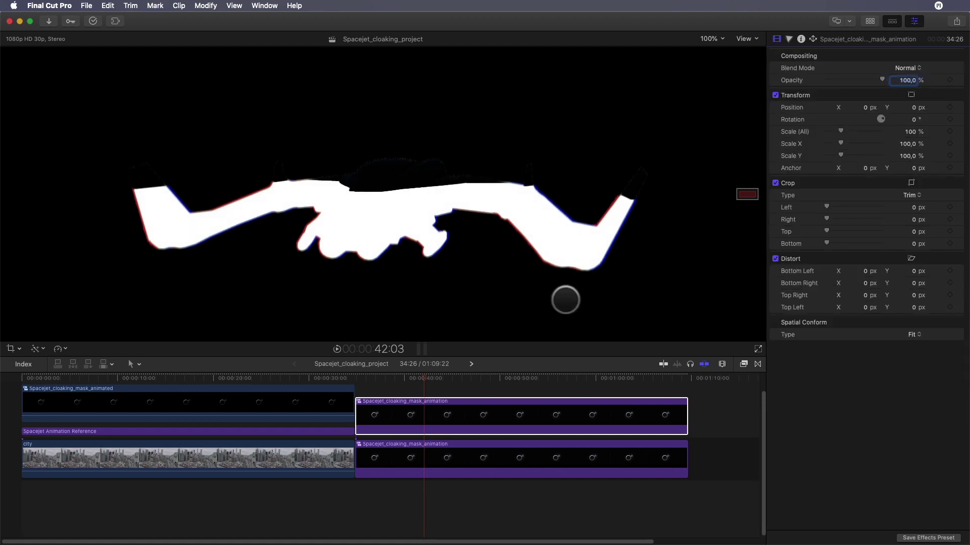
Step: Set the plain copy's blend mode to Difference so only the coloured outline shows
{"action": "mouse_move", "coordinate": [426, 378]}
{"action": "left_mouse_down"}
{"action": "mouse_move", "coordinate": [465, 380]}
{"action": "mouse_move", "coordinate": [429, 387]}
{"action": "left_mouse_up"}
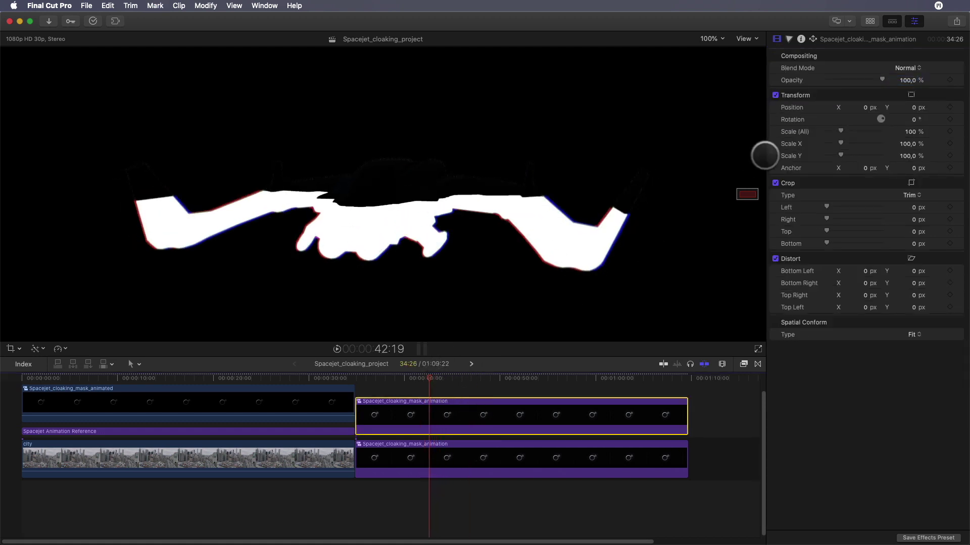
{"action": "left_click", "coordinate": [902, 68]}
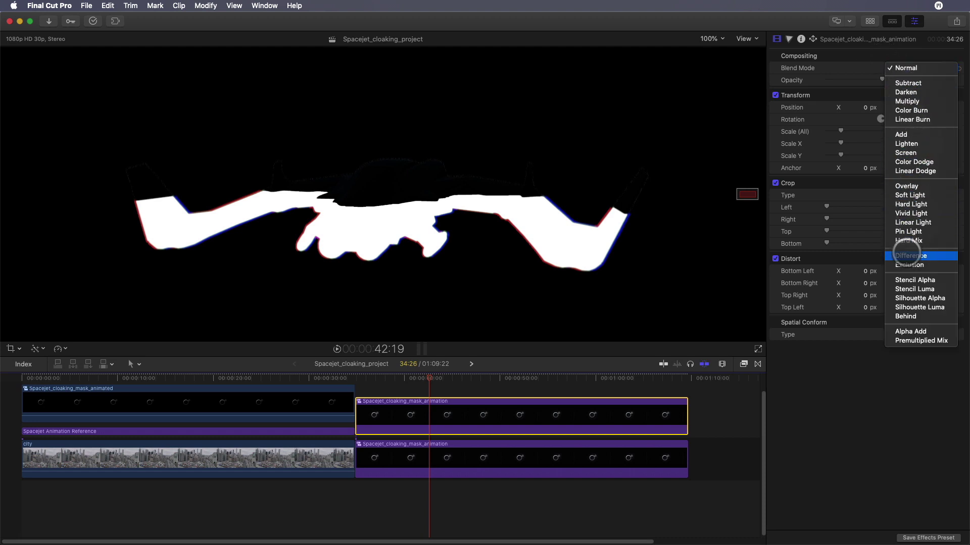
{"action": "left_click", "coordinate": [909, 255]}
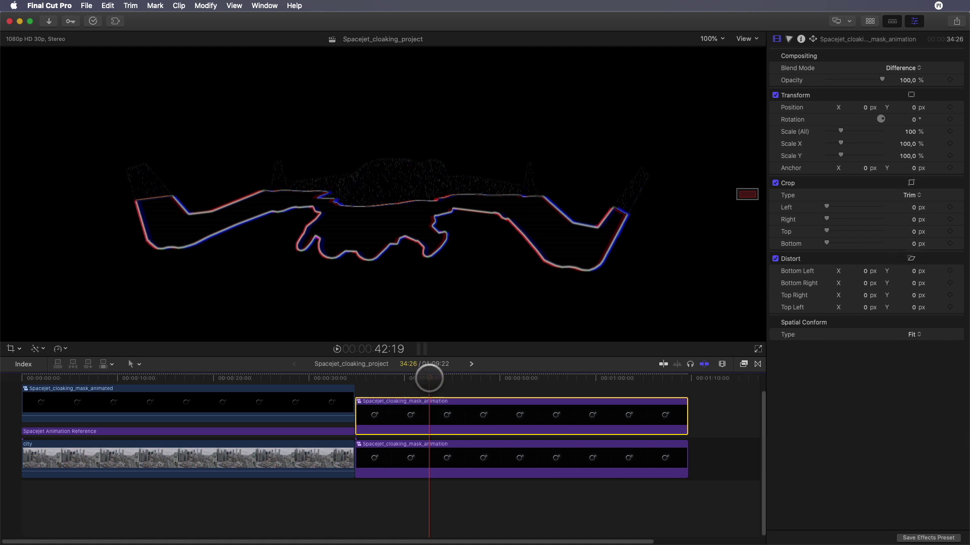
{"action": "left_click", "coordinate": [405, 457]}
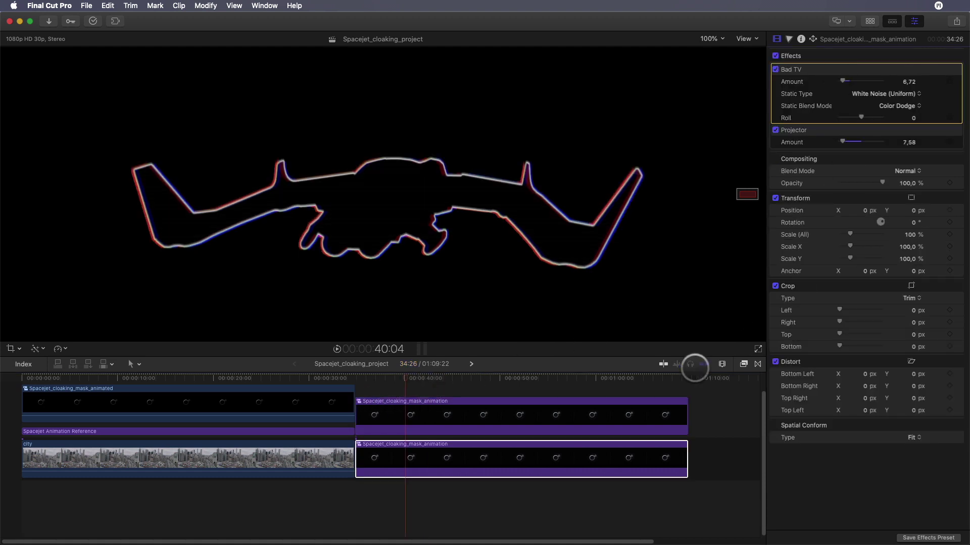
Step: Nest both mask animation clips into a compound clip named EDGES
{"action": "left_click_drag", "start_coordinate": [495, 389], "coordinate": [543, 476]}
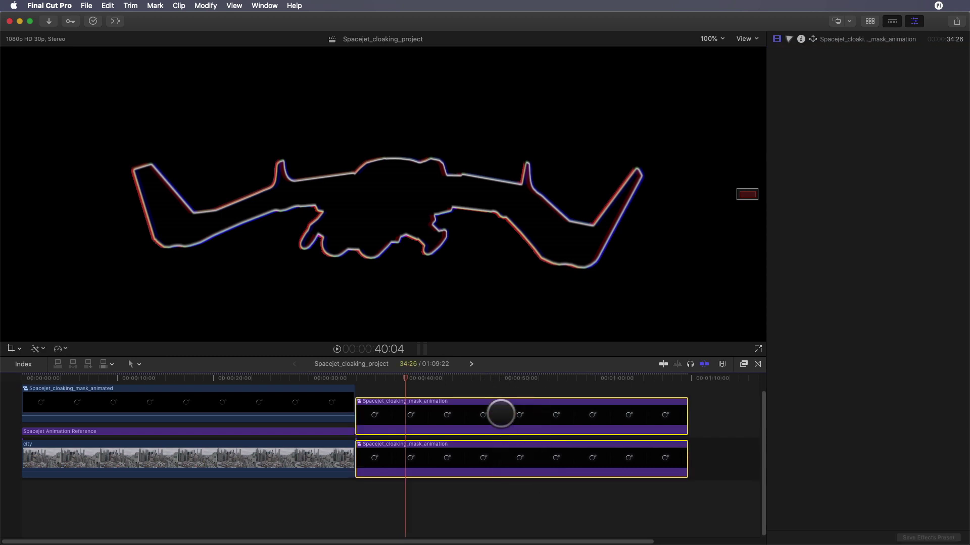
{"action": "right_click", "coordinate": [501, 411]}
{"action": "left_click", "coordinate": [535, 358]}
{"action": "type", "text": "EDGES"}
{"action": "key", "text": "Return"}
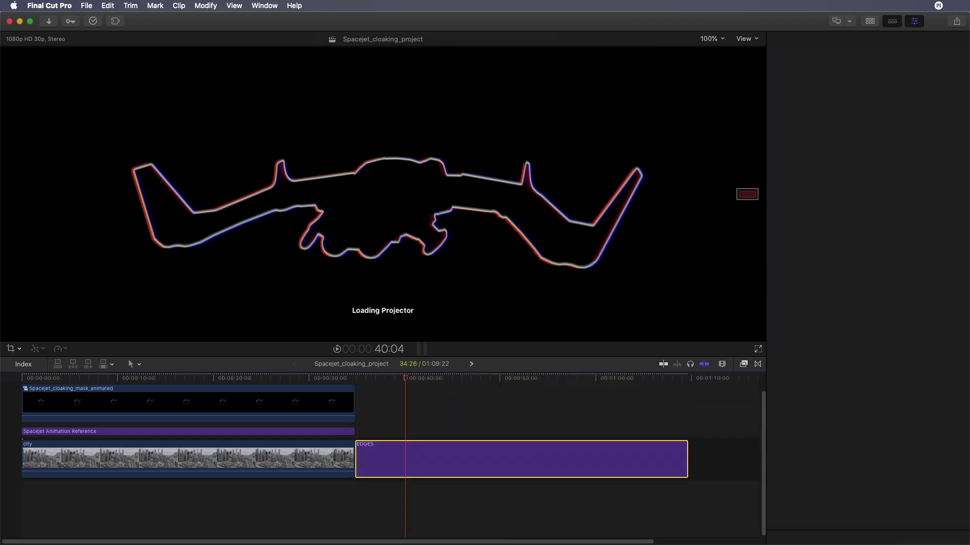
Step: Place EDGES above the city footage at the timeline start and set its blend mode to Lighten
{"action": "left_click_drag", "start_coordinate": [282, 381], "coordinate": [22, 379]}
{"action": "left_click_drag", "start_coordinate": [404, 469], "coordinate": [122, 379]}
{"action": "left_click", "coordinate": [906, 68]}
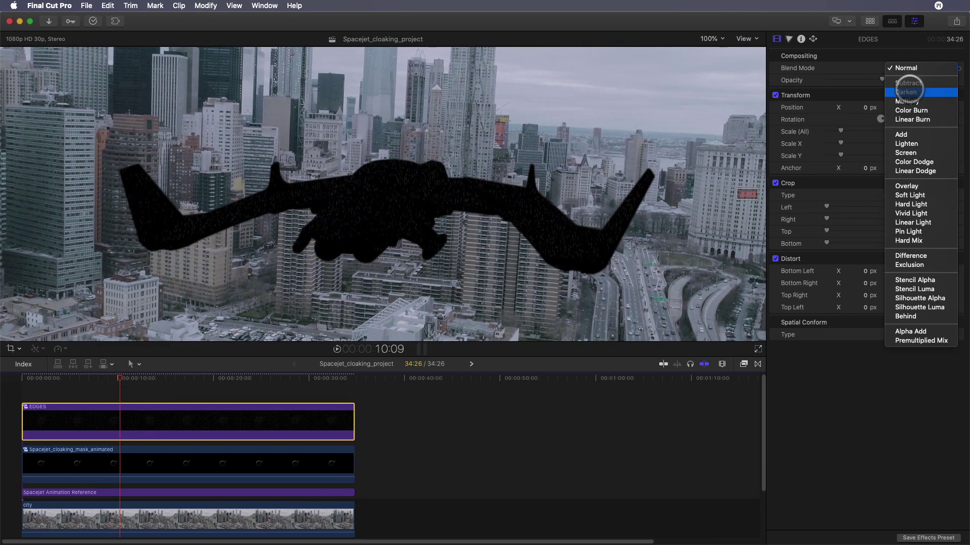
{"action": "left_click", "coordinate": [907, 135]}
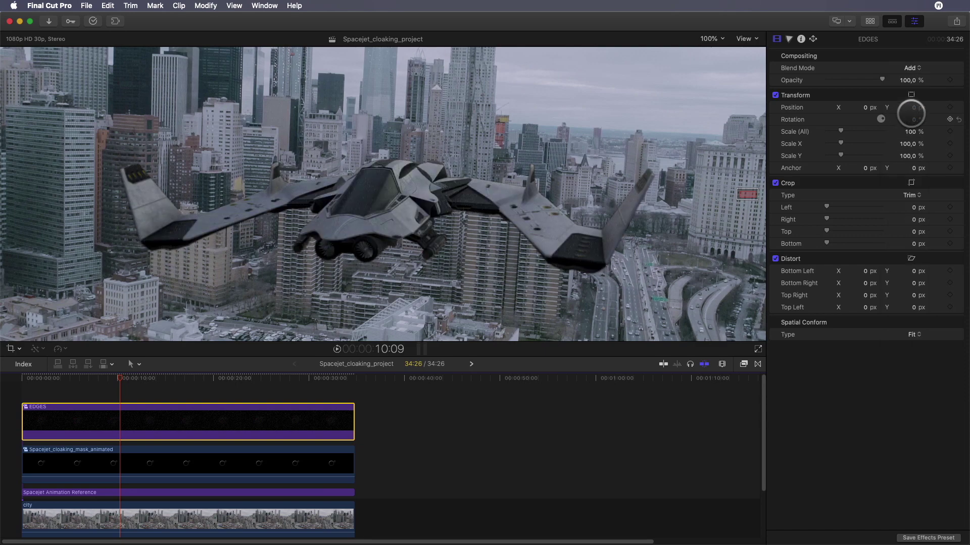
{"action": "left_click", "coordinate": [907, 68]}
{"action": "left_click", "coordinate": [909, 76]}
{"action": "left_click", "coordinate": [907, 68]}
{"action": "left_click", "coordinate": [909, 60]}
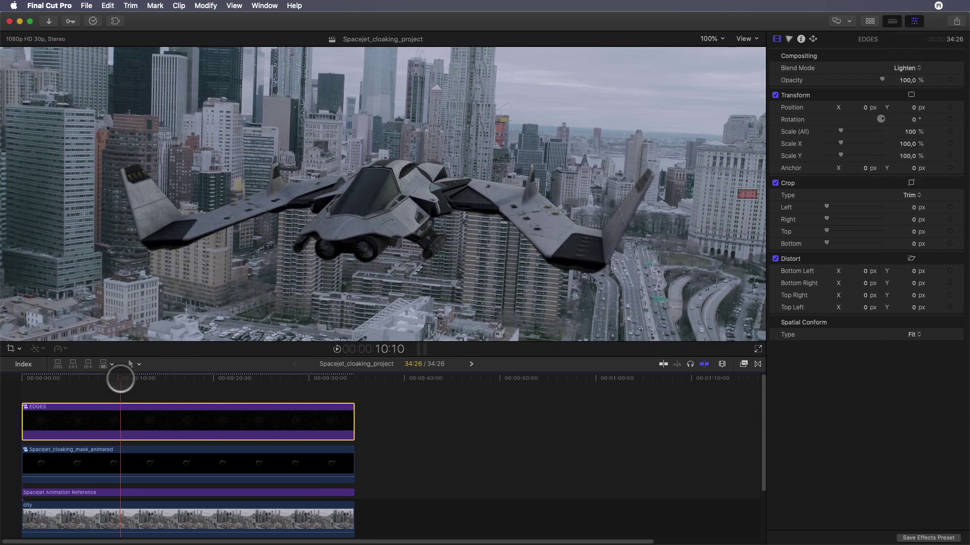
Step: Trim EDGES so it starts and ends around the jet's uncloaking moment
{"action": "left_click_drag", "start_coordinate": [121, 379], "coordinate": [76, 384]}
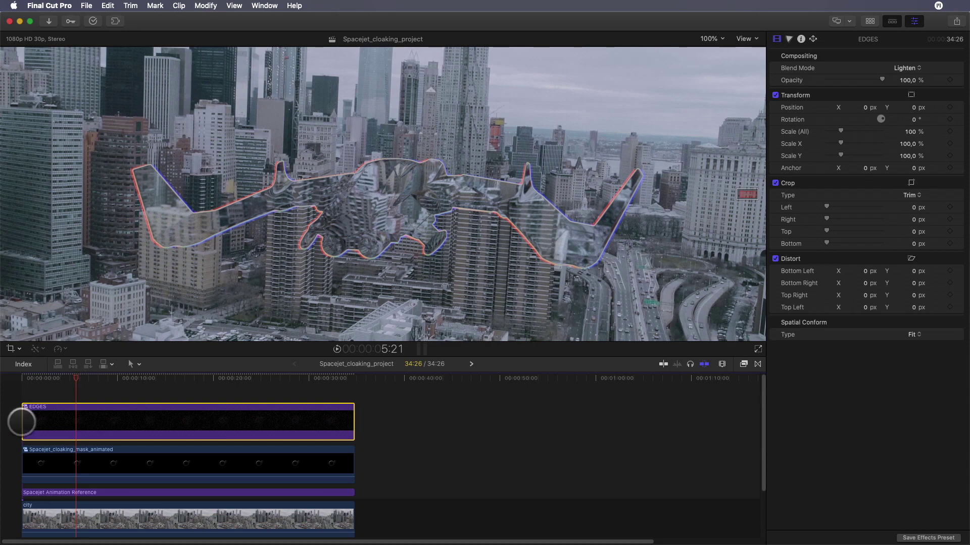
{"action": "left_click_drag", "start_coordinate": [21, 422], "coordinate": [73, 422]}
{"action": "left_click_drag", "start_coordinate": [353, 424], "coordinate": [117, 436]}
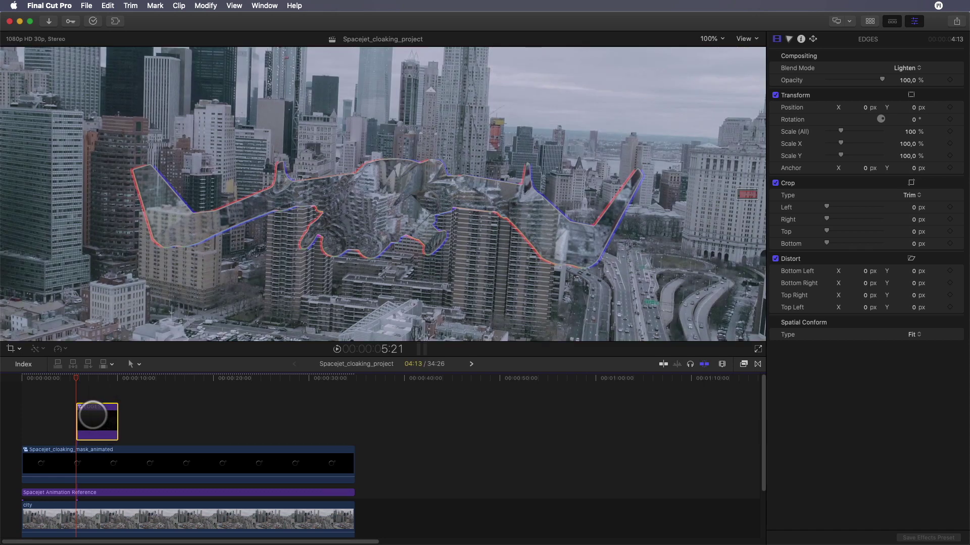
Step: Add cross-dissolve fades to both ends of EDGES with Cmd+T and fit the viewer
{"action": "key", "text": "cmd+t"}
{"action": "left_click_drag", "start_coordinate": [60, 379], "coordinate": [4, 377]}
{"action": "left_click", "coordinate": [712, 39]}
{"action": "left_click", "coordinate": [717, 48]}
Step: Scrub through the uncloaking frames, checking the jet at 100% zoom and then Fit
{"action": "left_click_drag", "start_coordinate": [71, 376], "coordinate": [95, 378]}
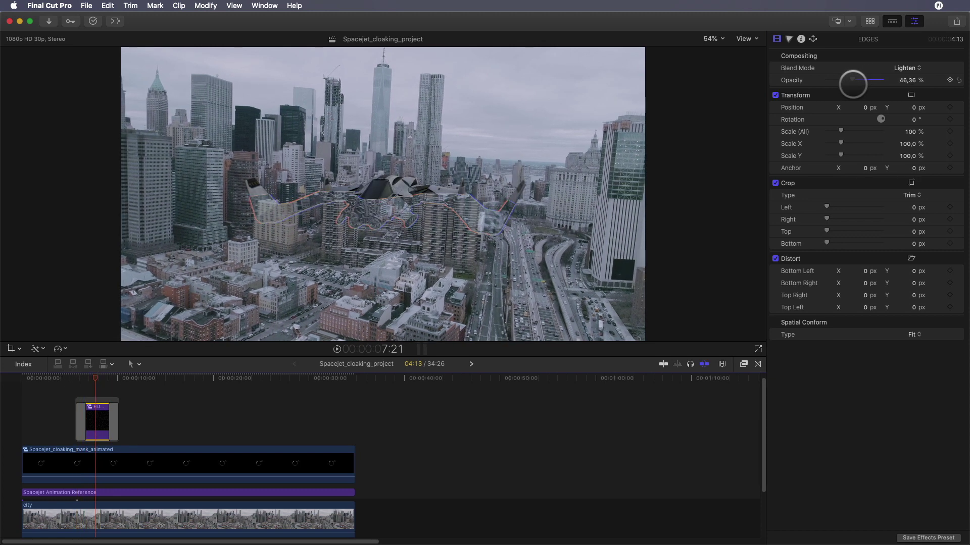
{"action": "mouse_move", "coordinate": [82, 376]}
{"action": "left_mouse_down"}
{"action": "mouse_move", "coordinate": [121, 377]}
{"action": "mouse_move", "coordinate": [98, 378]}
{"action": "left_mouse_up"}
{"action": "left_click", "coordinate": [746, 39]}
{"action": "left_click", "coordinate": [712, 39]}
{"action": "left_click", "coordinate": [720, 107]}
{"action": "left_click", "coordinate": [719, 38]}
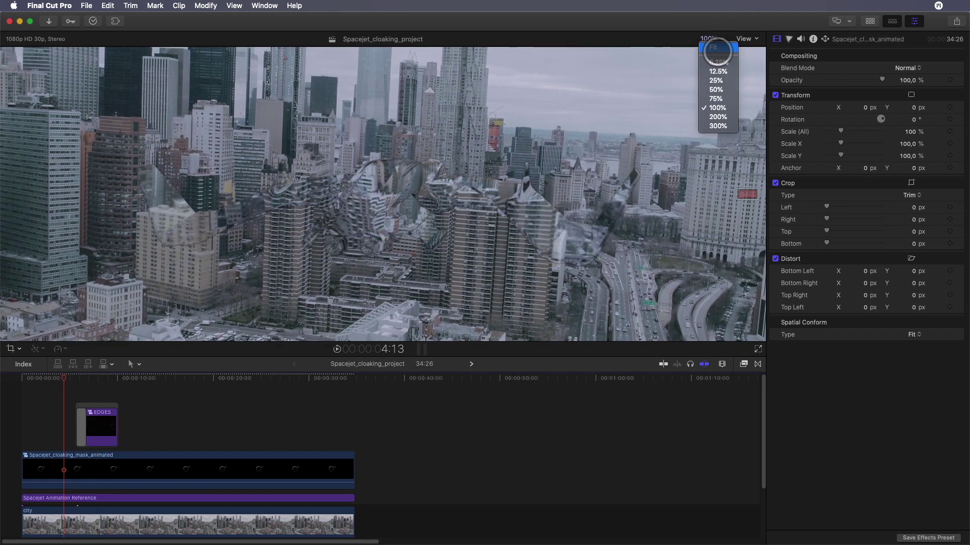
{"action": "left_click", "coordinate": [716, 48]}
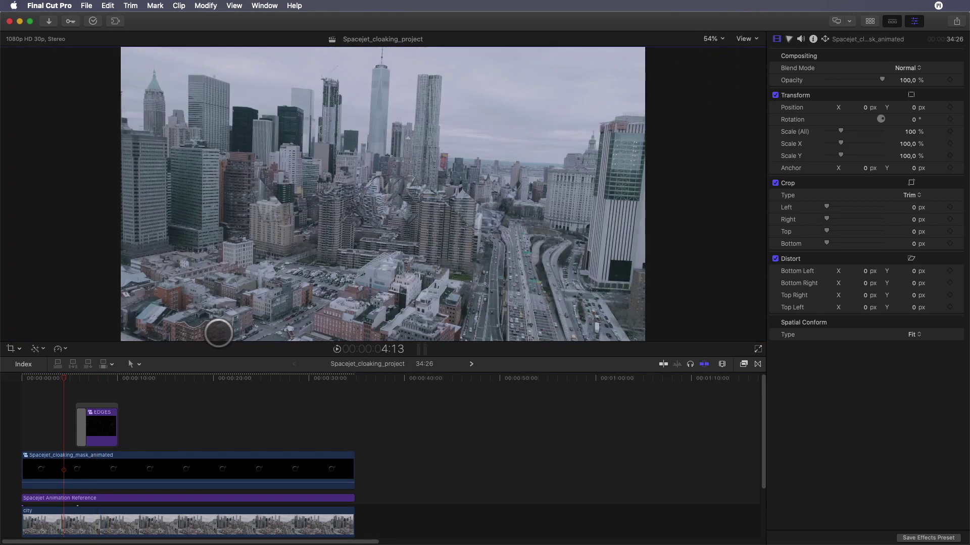
Step: Nest all timeline clips into a compound clip named Spacejet_cloaking_CC
{"action": "left_click_drag", "start_coordinate": [324, 356], "coordinate": [323, 343]}
{"action": "left_click_drag", "start_coordinate": [65, 364], "coordinate": [250, 502]}
{"action": "right_click", "coordinate": [250, 501]}
{"action": "left_click", "coordinate": [277, 368]}
{"action": "left_click_drag", "start_coordinate": [480, 40], "coordinate": [518, 40]}
{"action": "type", "text": "CC"}
{"action": "key", "text": "Return"}
Step: Apply the mFilmLook Frosty preset to the Spacejet_cloaking_CC compound clip and review the grade
{"action": "left_click", "coordinate": [190, 364]}
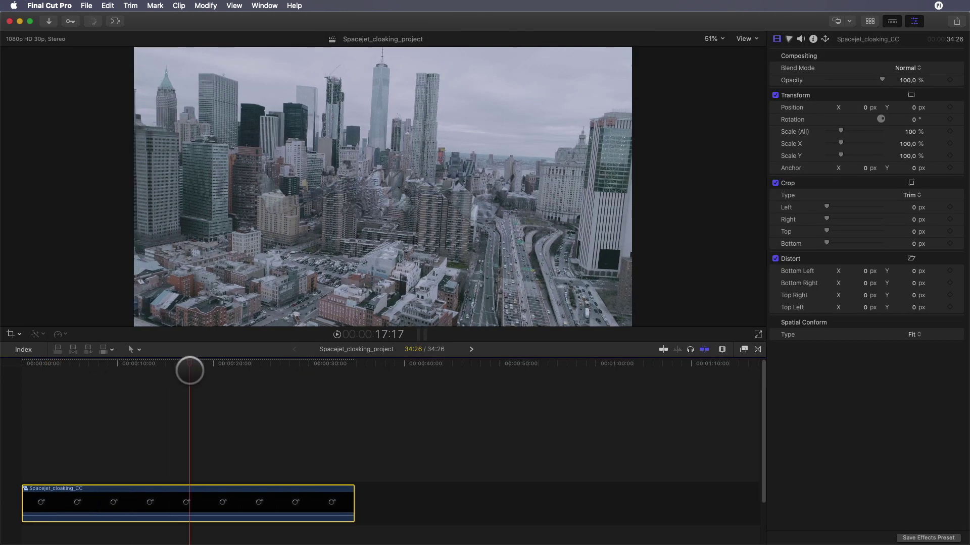
{"action": "left_click", "coordinate": [743, 349]}
{"action": "left_click", "coordinate": [583, 432]}
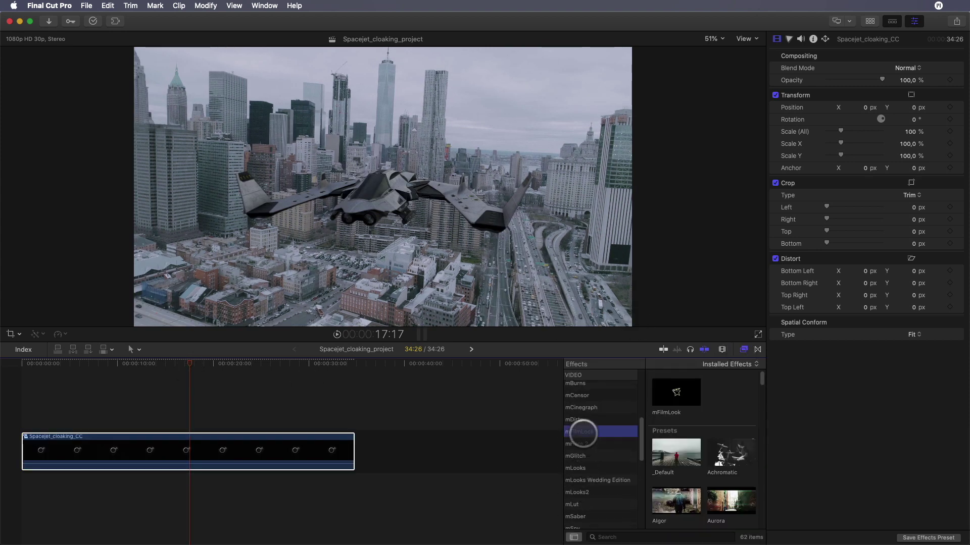
{"action": "scroll", "coordinate": [704, 449], "scroll_direction": "down", "scroll_amount": 10}
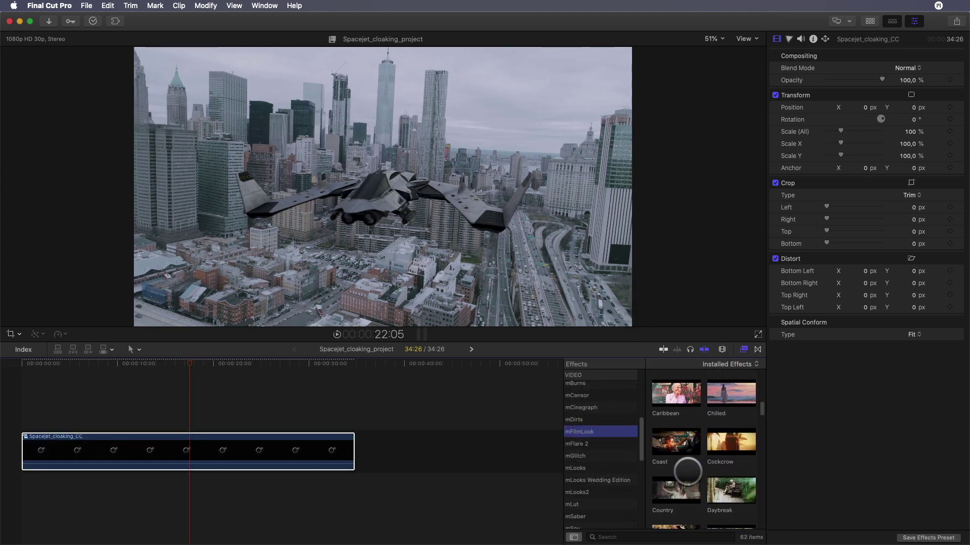
{"action": "scroll", "coordinate": [687, 471], "scroll_direction": "down", "scroll_amount": 3}
{"action": "left_click_drag", "start_coordinate": [730, 423], "coordinate": [237, 450]}
{"action": "scroll", "coordinate": [826, 409], "scroll_direction": "down", "scroll_amount": 10}
{"action": "scroll", "coordinate": [827, 409], "scroll_direction": "down", "scroll_amount": 10}
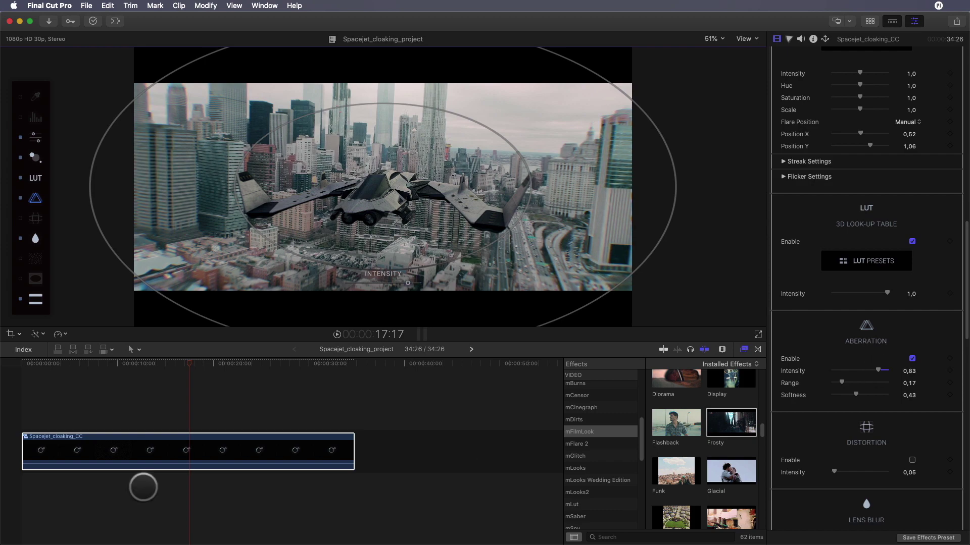
{"action": "left_click_drag", "start_coordinate": [116, 364], "coordinate": [28, 372]}
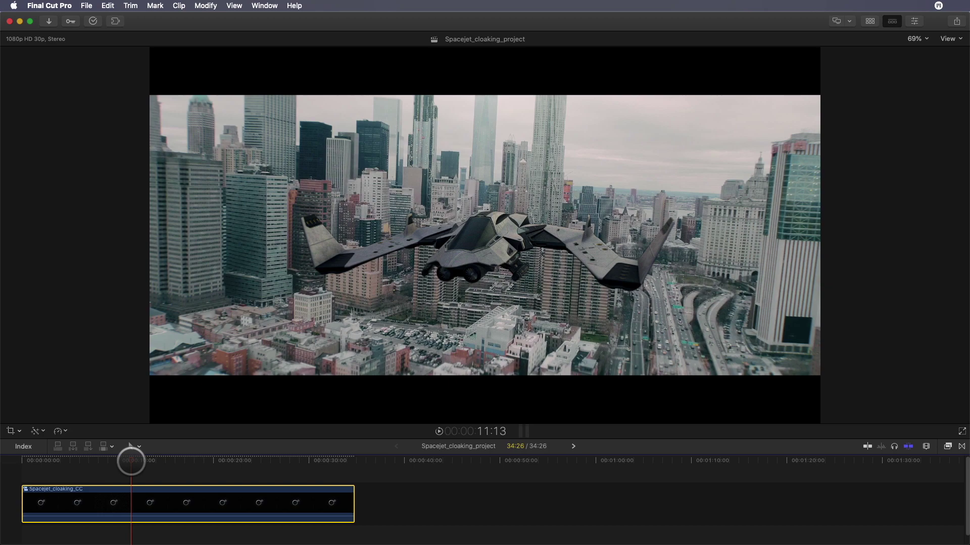
Step: Switch to the desktop showing MotionVFX's mO2 real 3D rendering engine page in Safari
{"action": "key", "text": "ctrl+Right"}
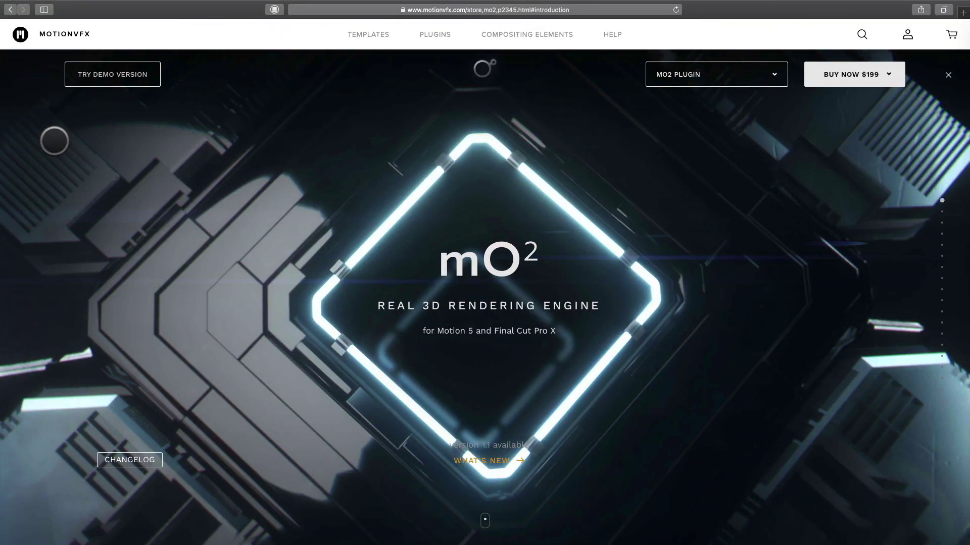